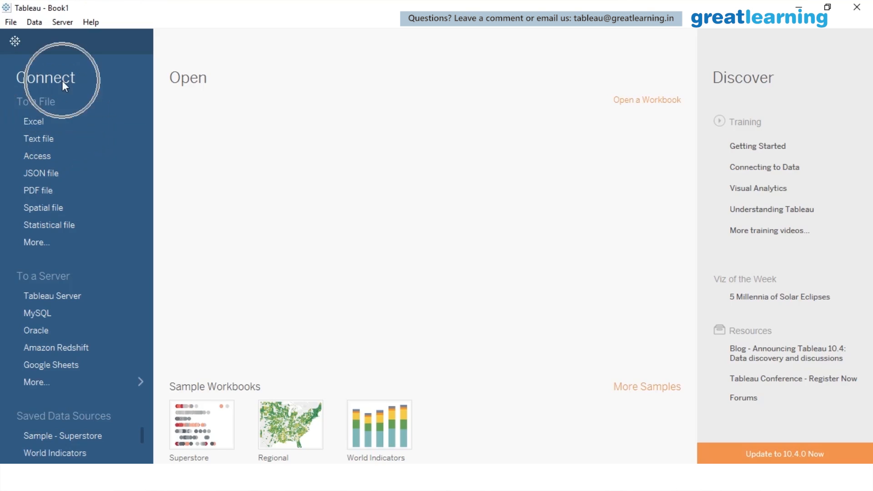
# - Examine the start page's data connection options, workbook opening area and Discover resources
pyautogui.click(63, 107)
pyautogui.click(60, 280)
pyautogui.click(60, 281)
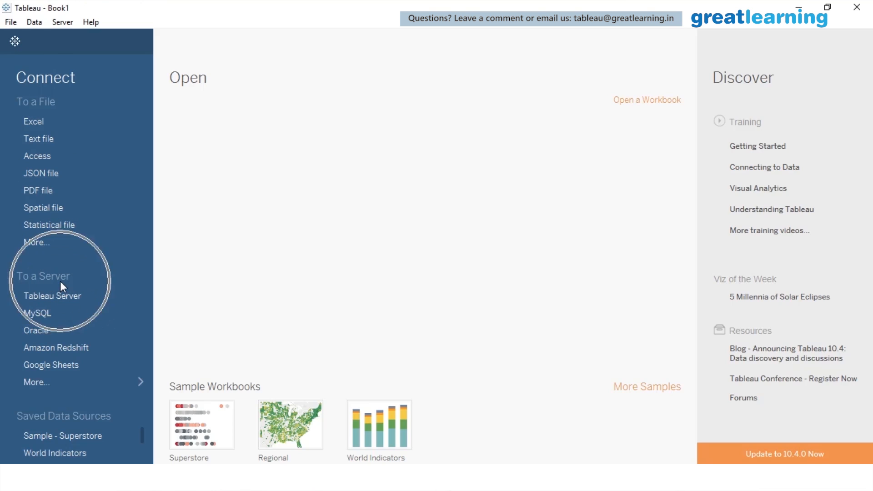
pyautogui.click(85, 419)
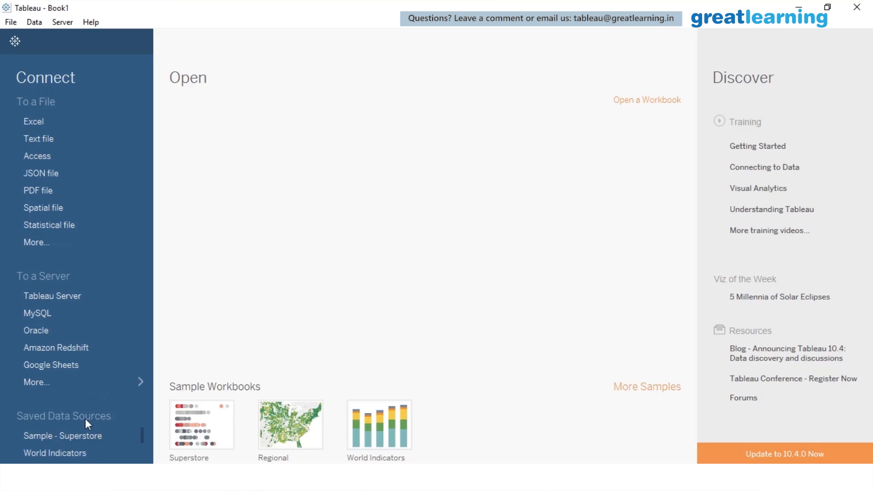
pyautogui.click(348, 170)
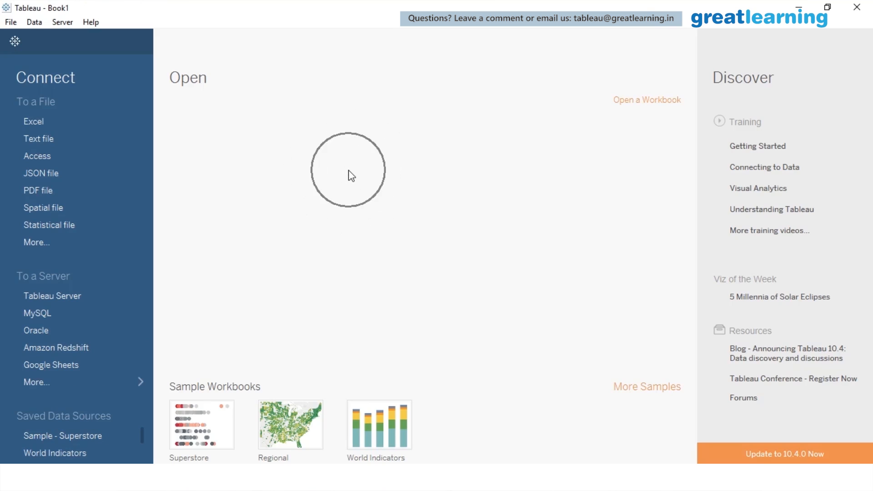
pyautogui.click(348, 171)
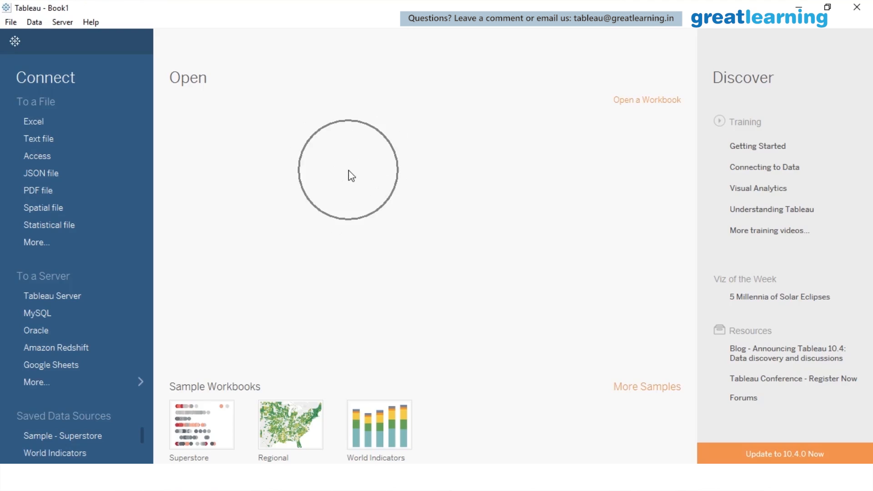
pyautogui.click(349, 171)
pyautogui.click(349, 171)
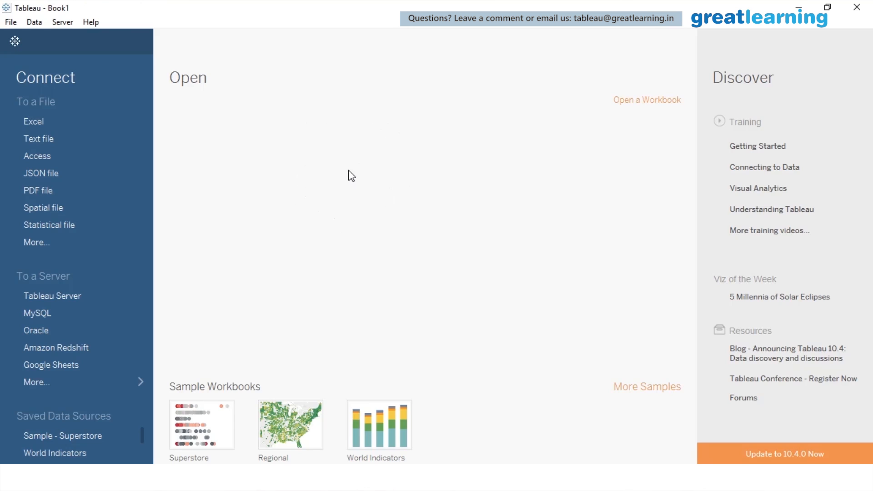
pyautogui.click(348, 171)
pyautogui.click(349, 173)
pyautogui.click(778, 80)
pyautogui.moveTo(769, 156)
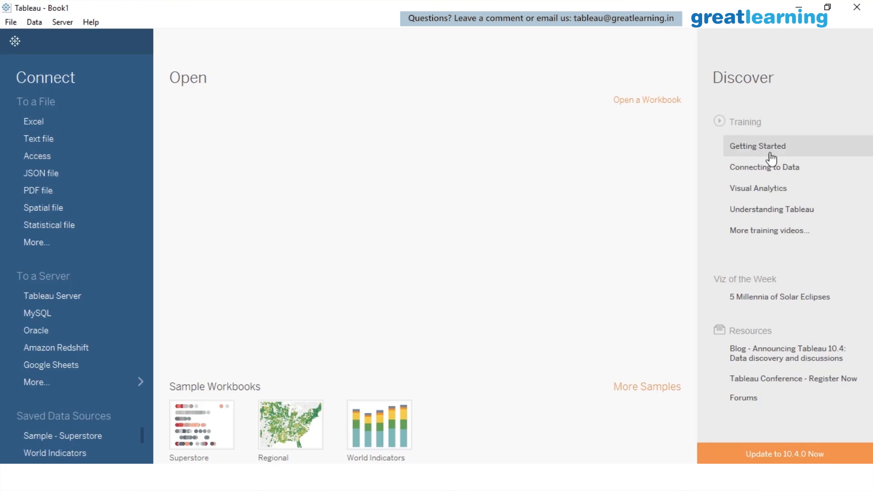
pyautogui.moveTo(723, 230)
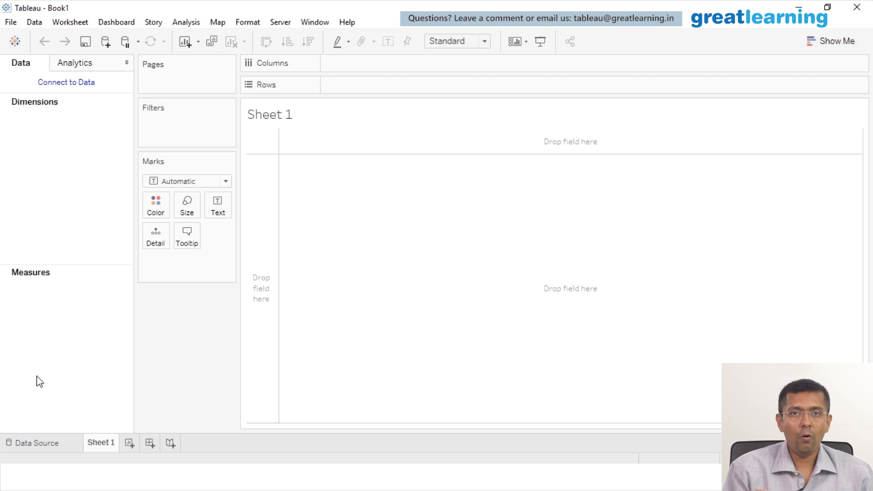
pyautogui.click(36, 378)
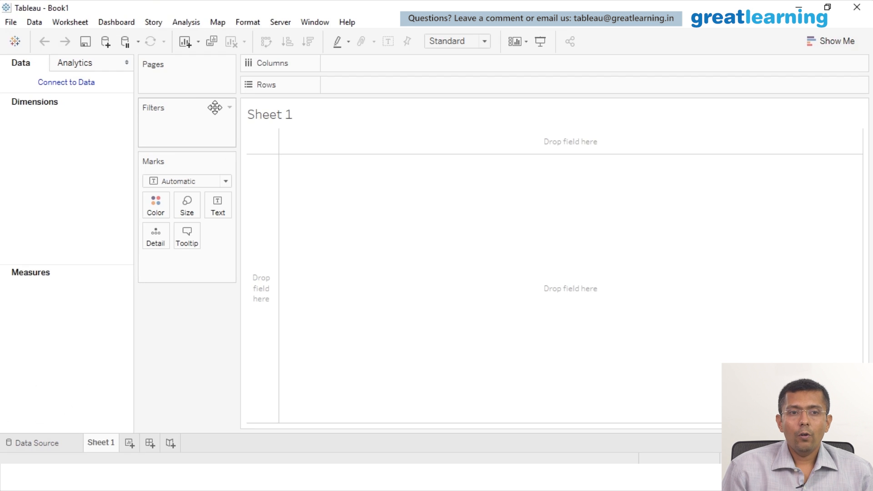
pyautogui.press('ctrl')
pyautogui.press('ctrl')
pyautogui.press('ctrl')
pyautogui.press('ctrl')
pyautogui.press('ctrl')
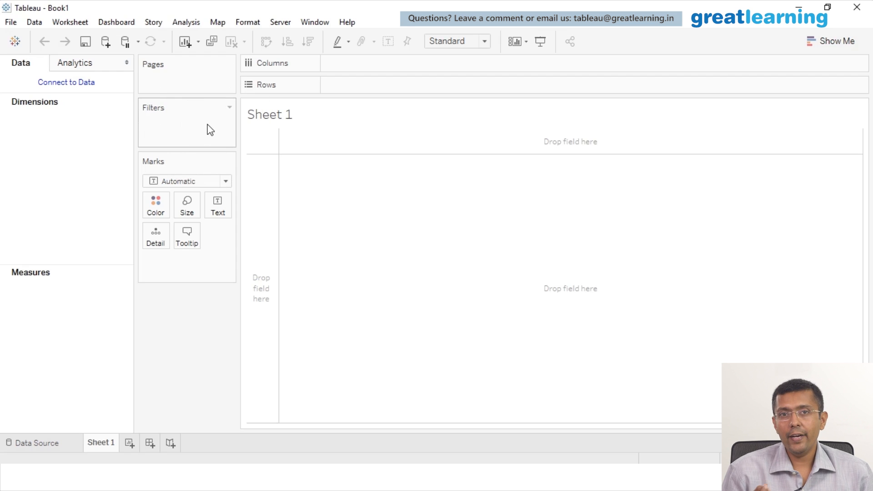
pyautogui.press('ctrl')
pyautogui.press('ctrl')
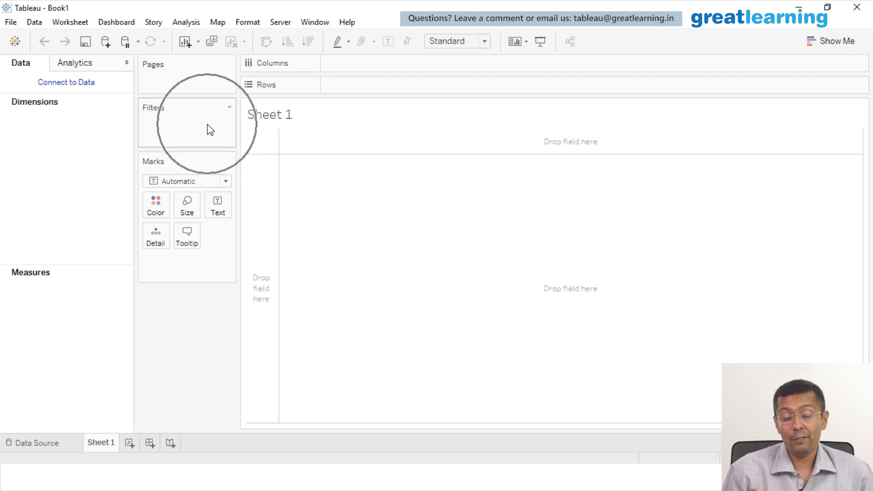
pyautogui.press('ctrl')
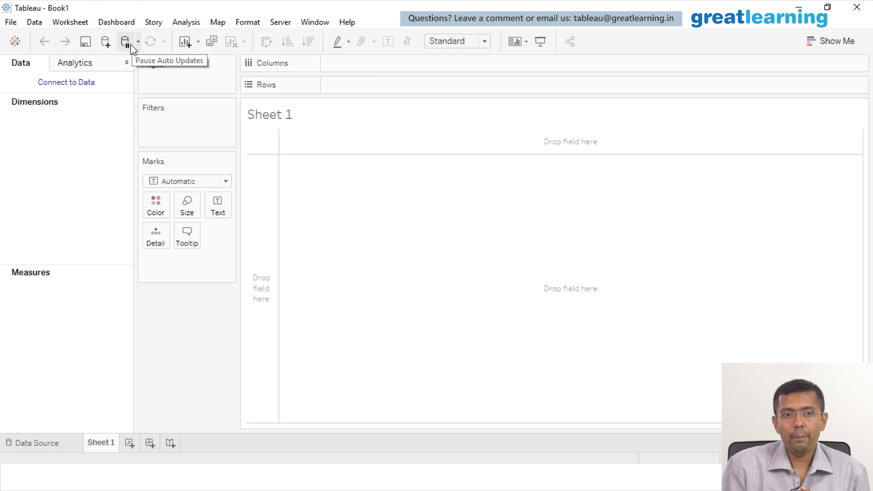
# - Examine the options for creating new sheets, clearing, highlighting and fitting the view on the blank worksheet
pyautogui.click(198, 43)
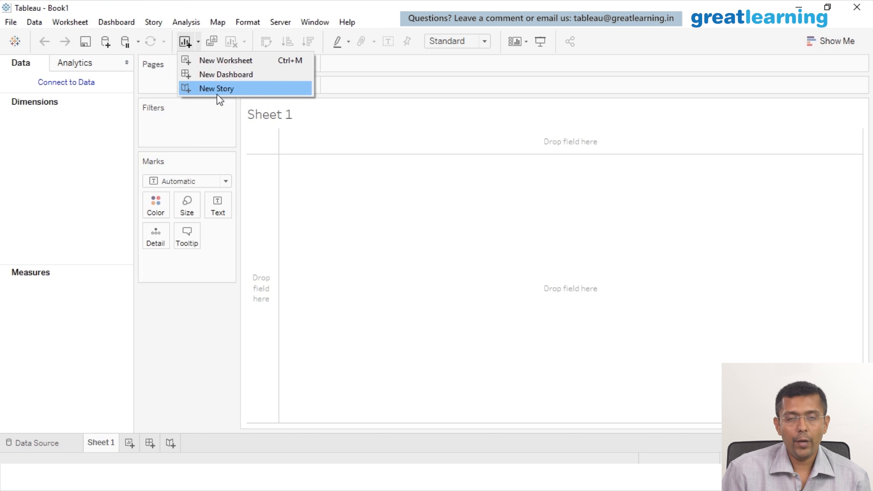
pyautogui.click(247, 44)
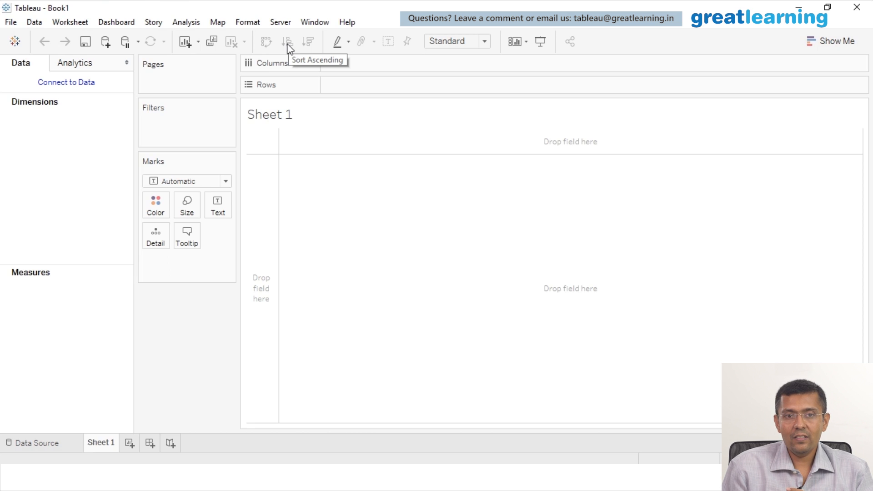
pyautogui.click(349, 42)
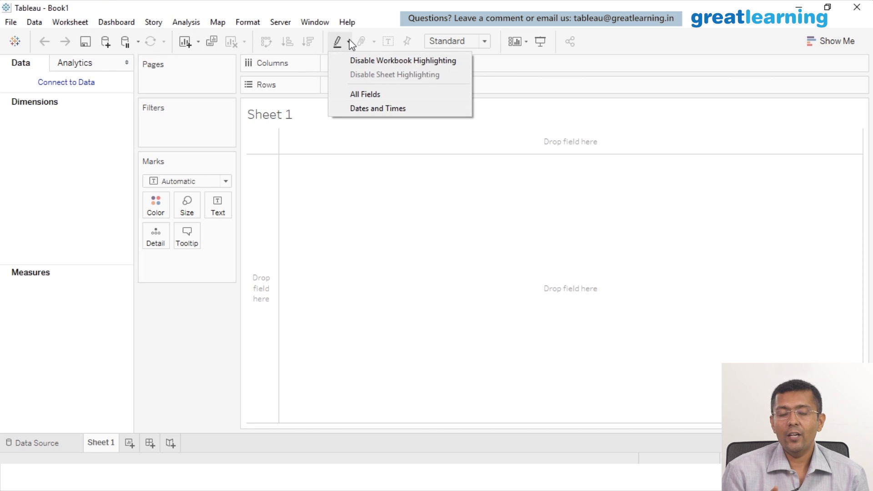
pyautogui.click(350, 43)
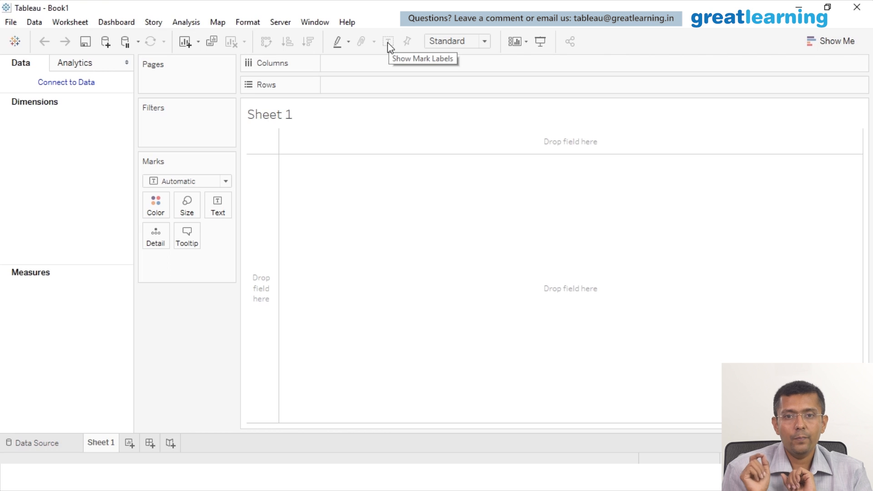
pyautogui.click(484, 42)
pyautogui.click(484, 41)
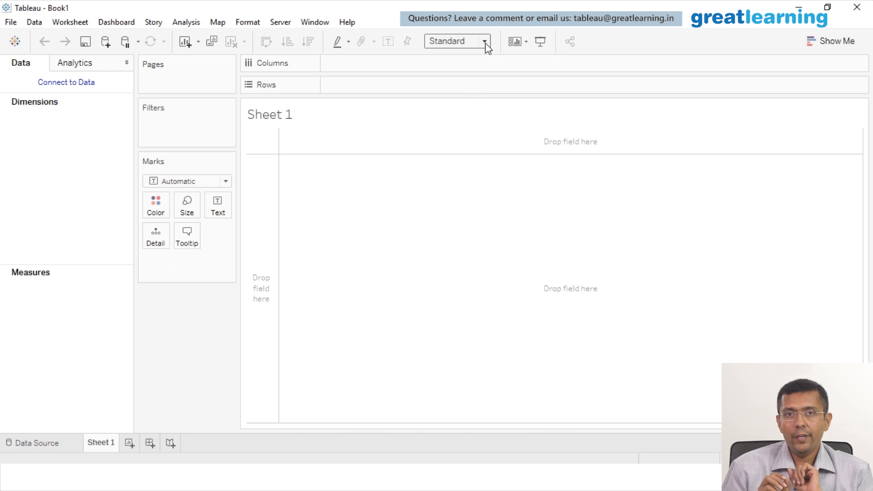
pyautogui.click(484, 41)
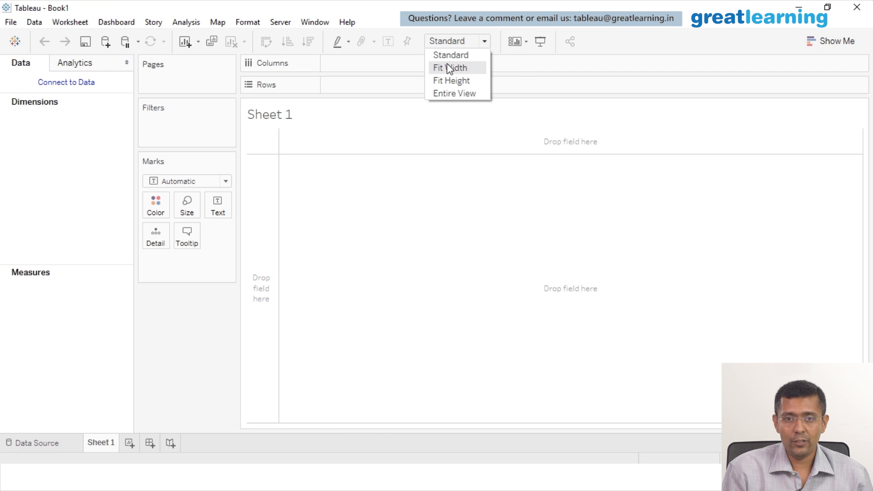
pyautogui.click(463, 24)
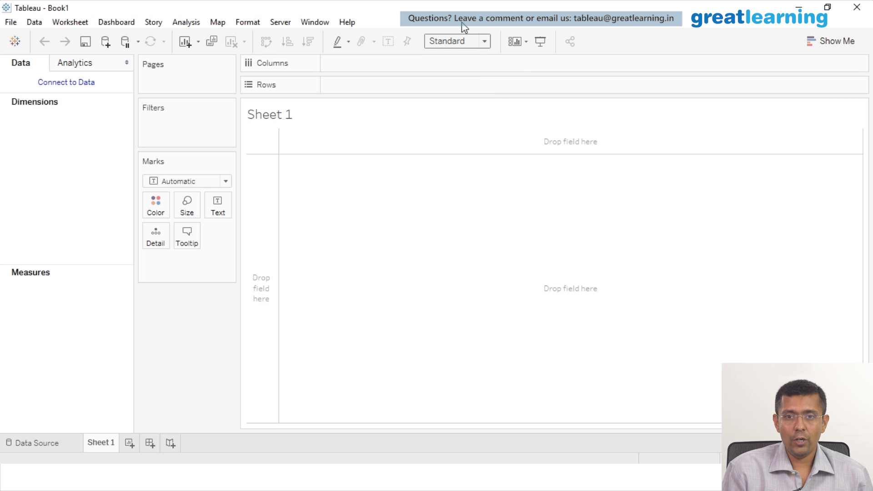
# - Hide the worksheet's Marks card and show it again
pyautogui.click(526, 42)
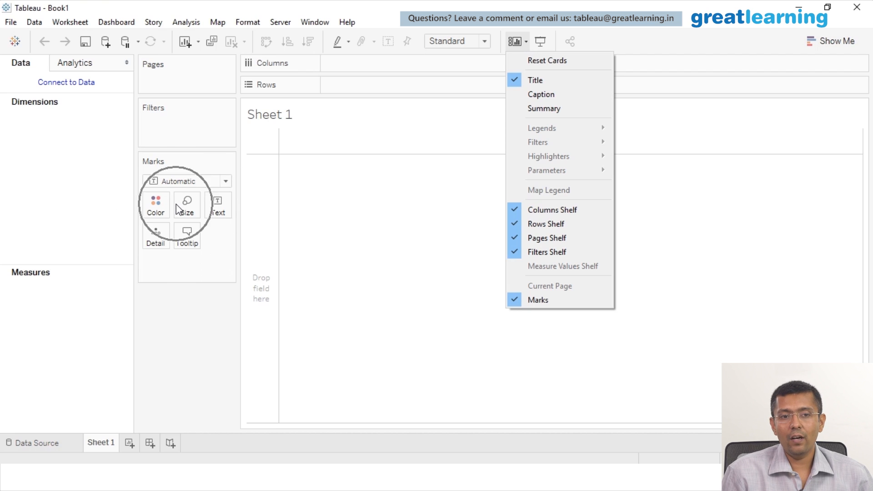
pyautogui.click(554, 301)
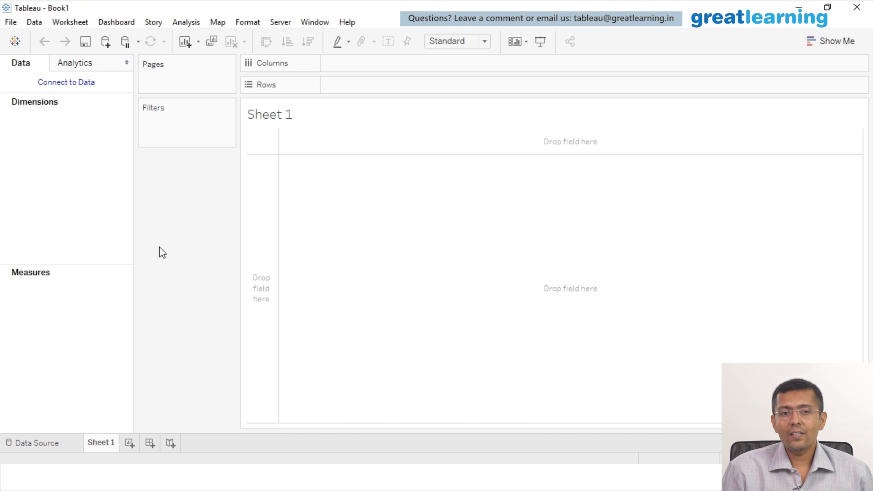
pyautogui.click(526, 42)
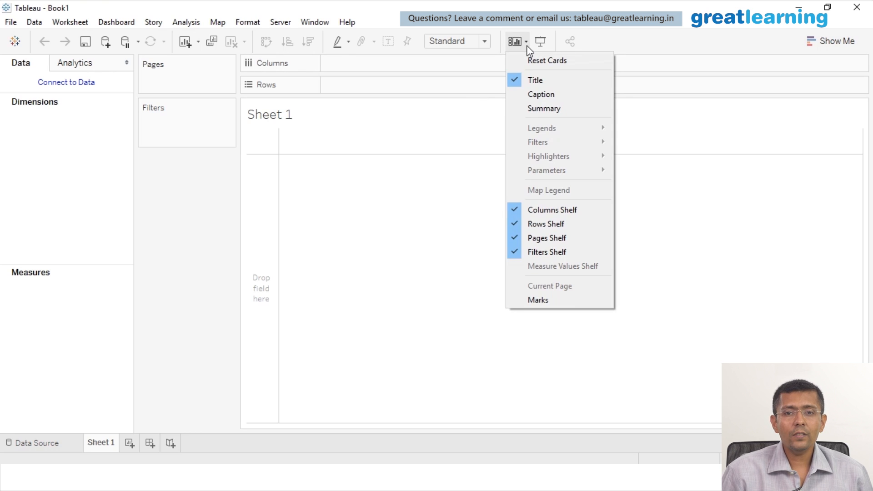
pyautogui.click(550, 296)
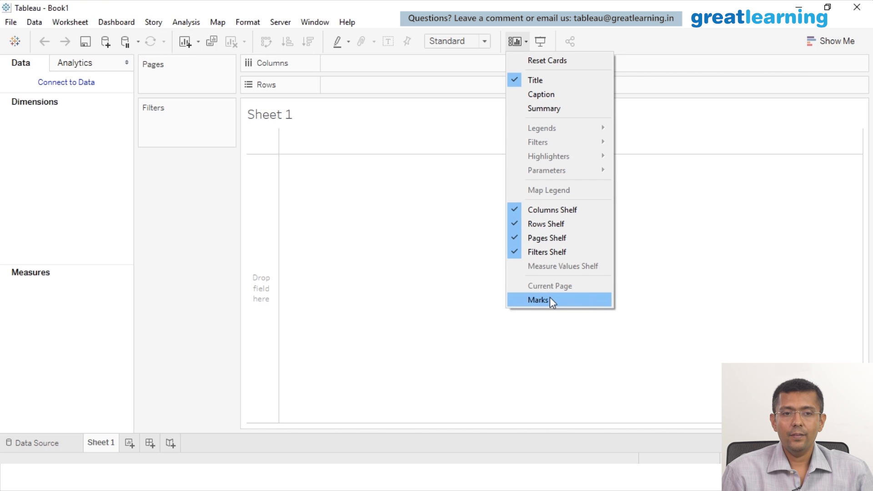
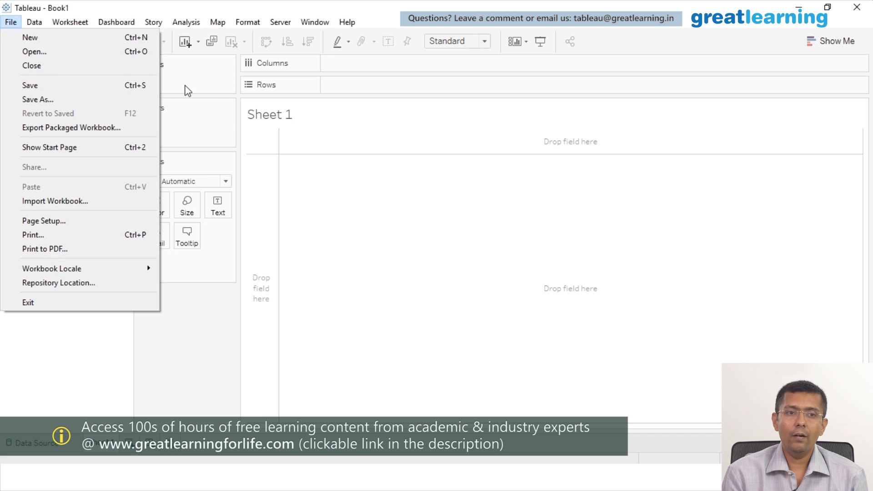
# - Examine the available commands for files, data sources, worksheets, dashboards and stories
pyautogui.click(188, 90)
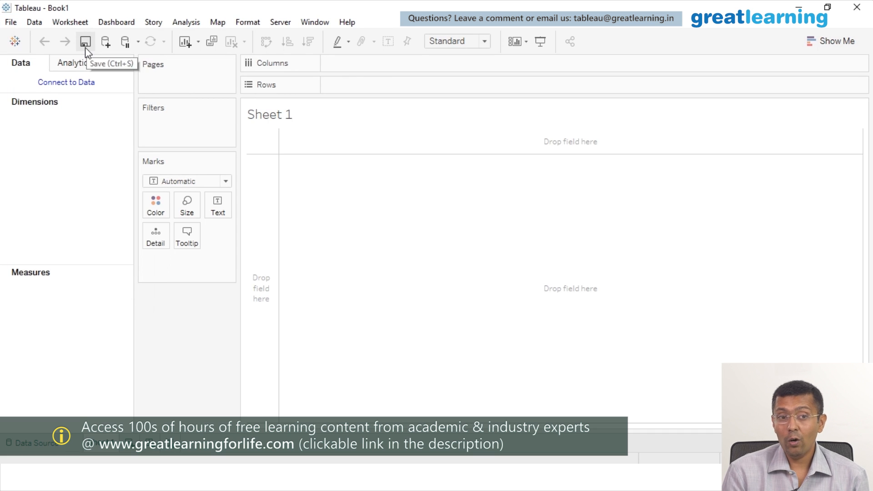
pyautogui.click(12, 24)
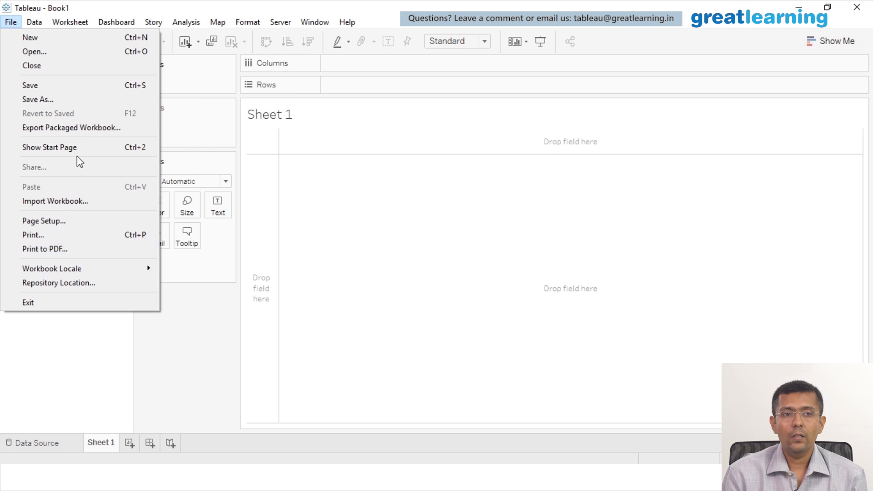
pyautogui.moveTo(34, 22)
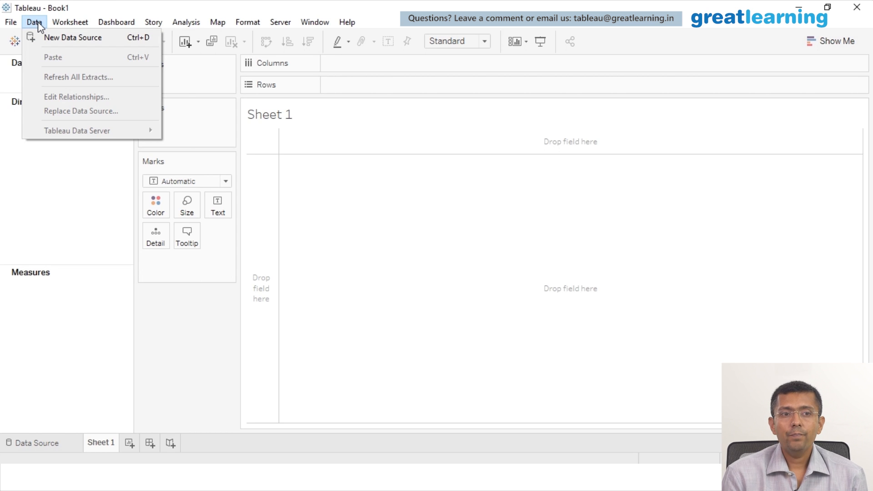
pyautogui.moveTo(66, 23)
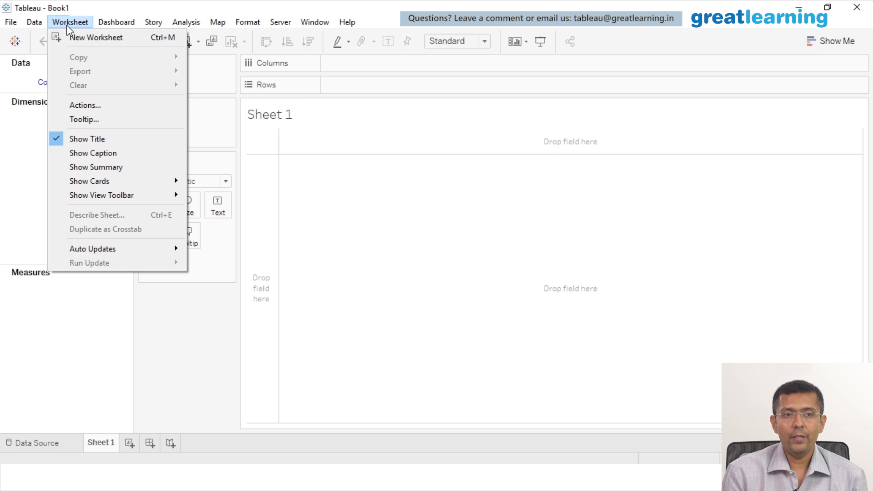
pyautogui.moveTo(101, 29)
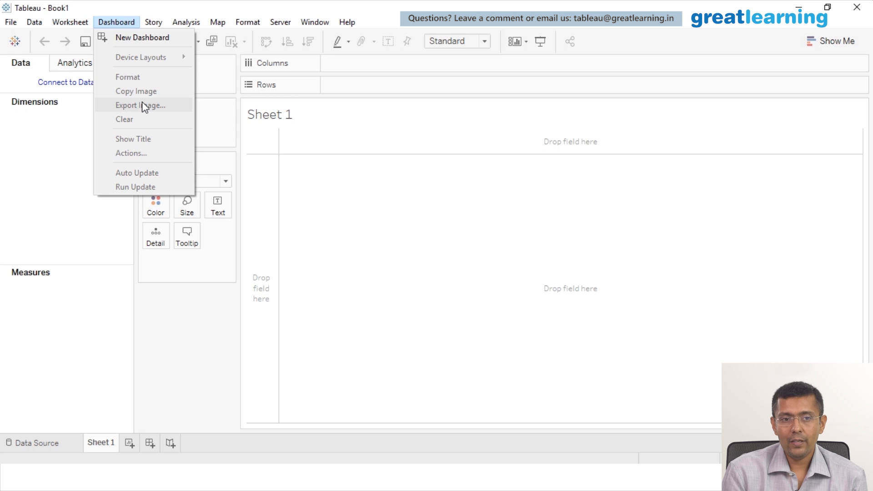
pyautogui.moveTo(148, 23)
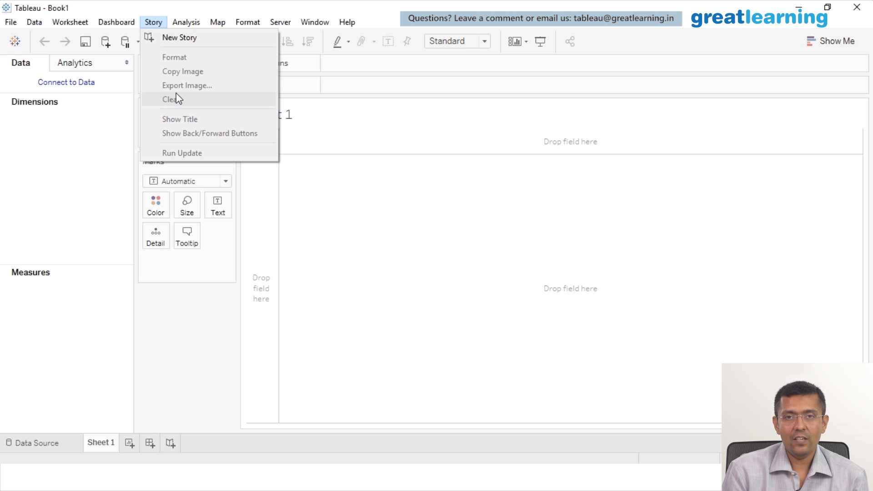
# - Examine the analysis commands, including the Totals options, and the map commands, including the Geocoding options
pyautogui.moveTo(194, 25)
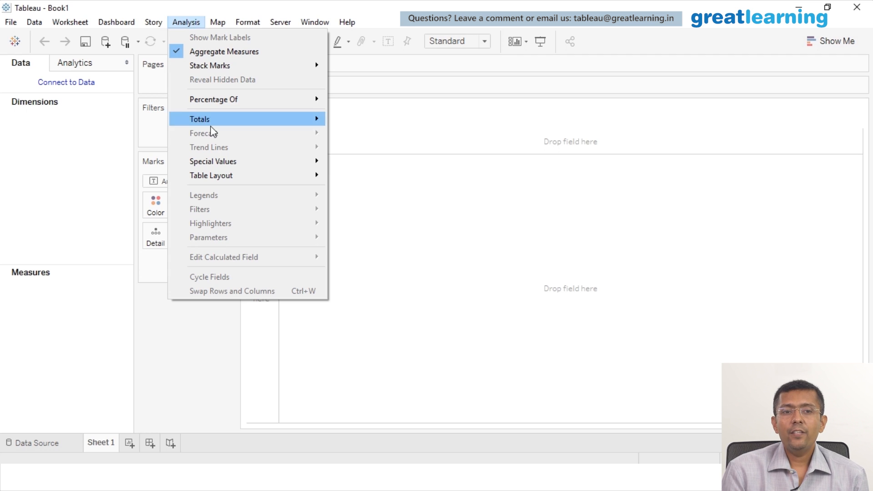
pyautogui.moveTo(205, 121)
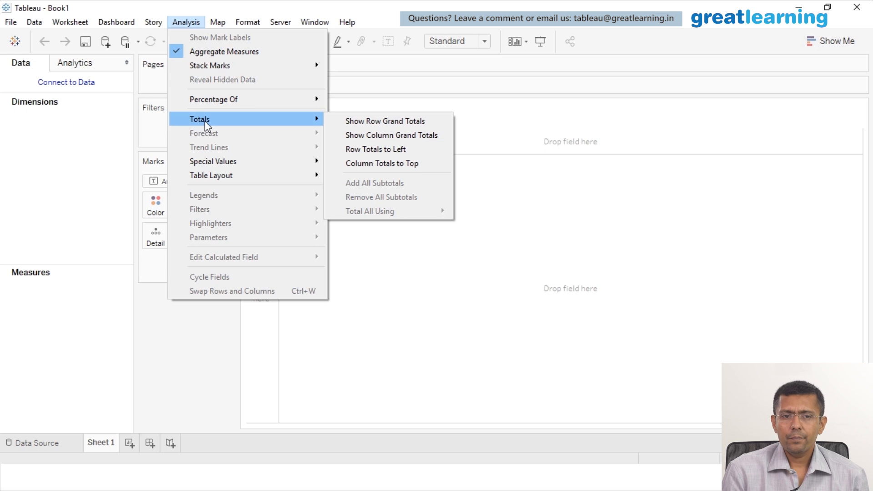
pyautogui.moveTo(248, 177)
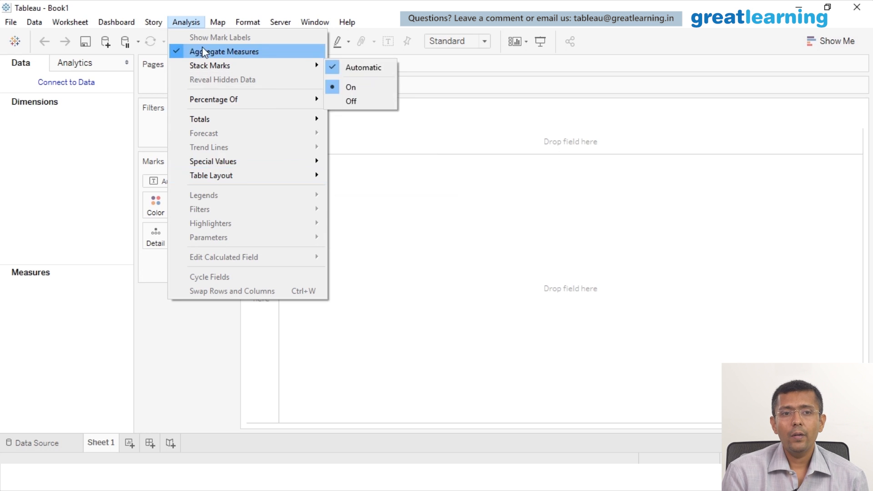
pyautogui.moveTo(224, 20)
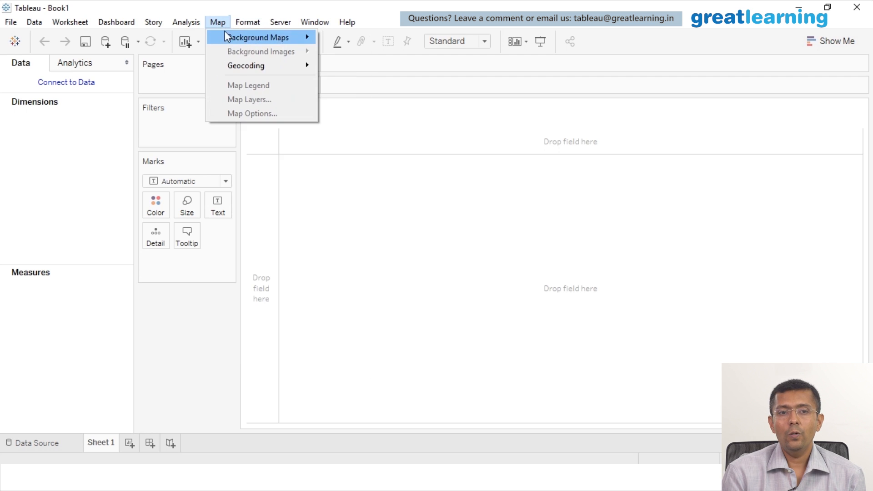
pyautogui.moveTo(226, 68)
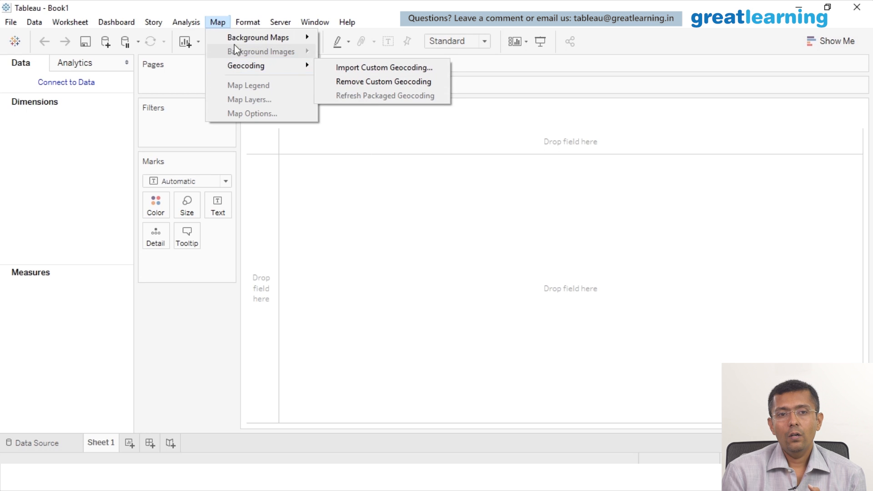
# - Examine the formatting and server commands, including the Tableau Public options, and the list of cards that can be shown or hidden
pyautogui.moveTo(235, 42)
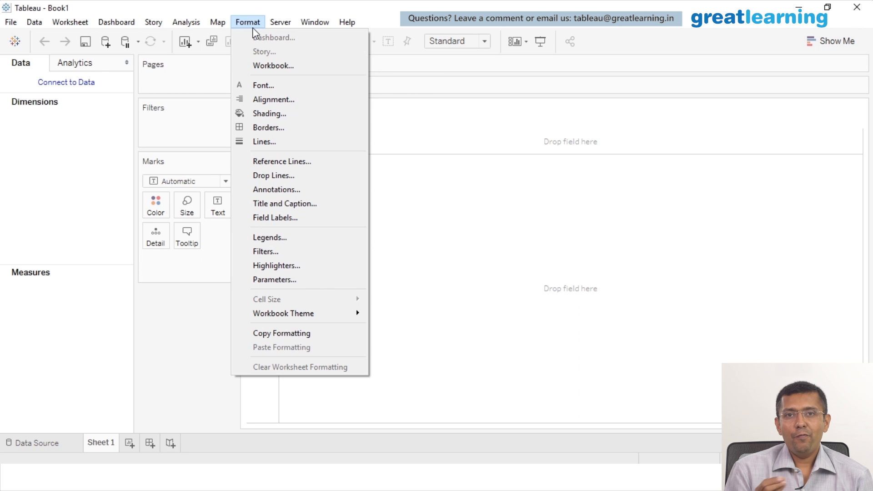
pyautogui.moveTo(284, 24)
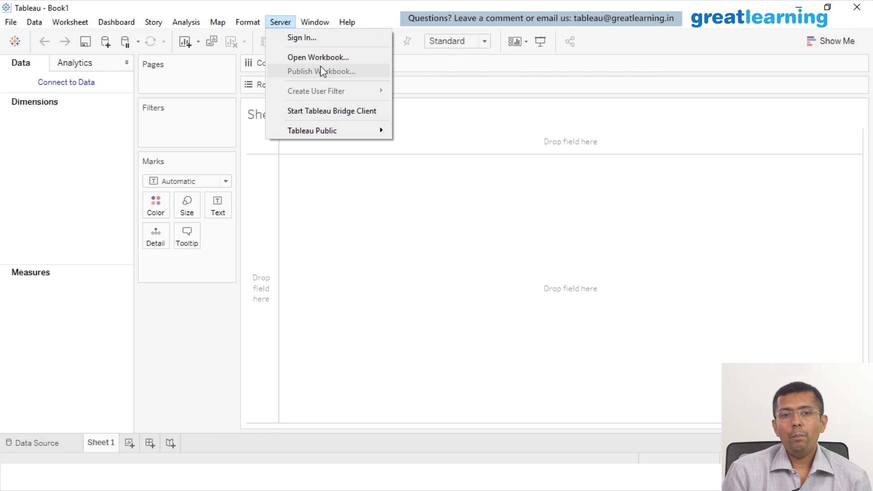
pyautogui.moveTo(314, 135)
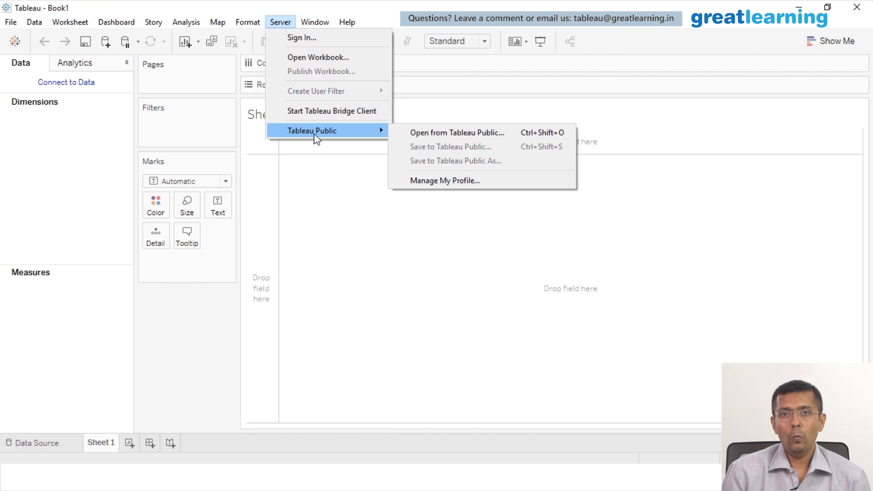
pyautogui.moveTo(319, 23)
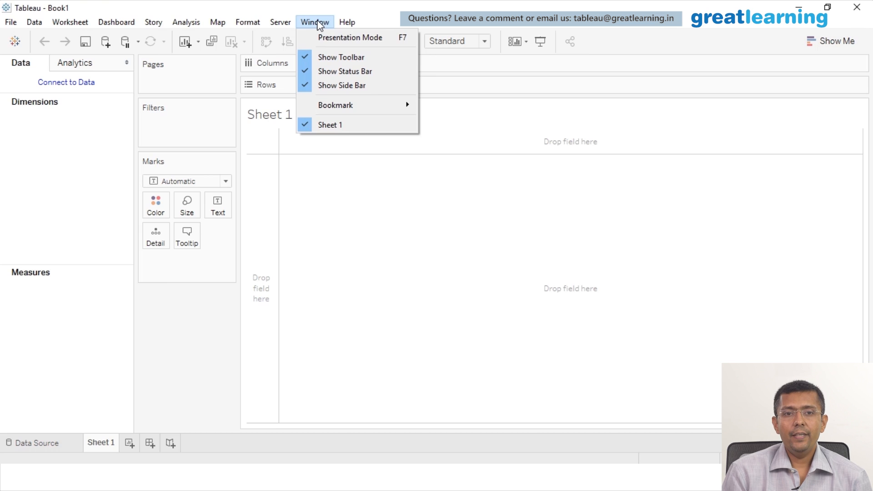
pyautogui.click(446, 5)
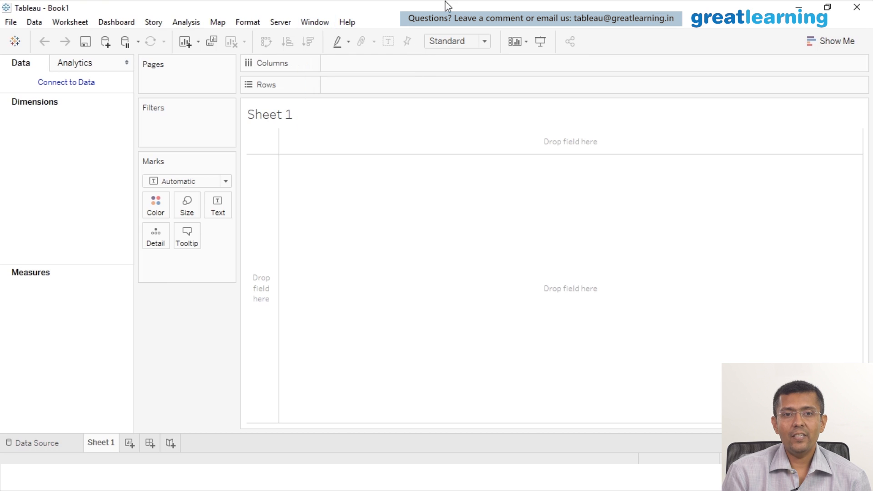
pyautogui.click(526, 42)
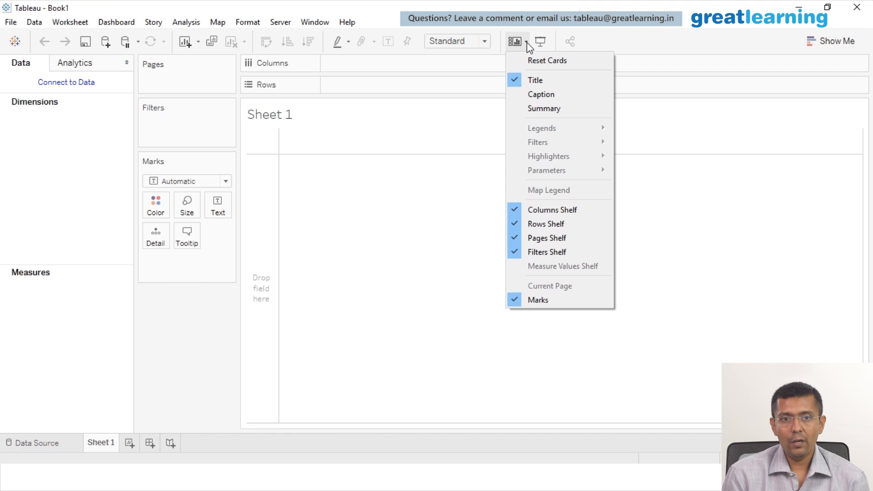
# - Examine the window display and bookmark options and the help resources, including the sample workbooks
pyautogui.click(322, 22)
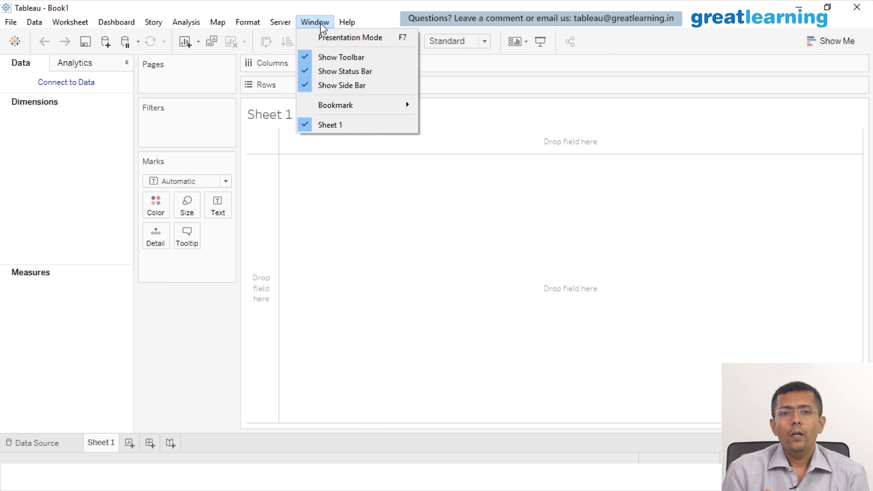
pyautogui.moveTo(335, 105)
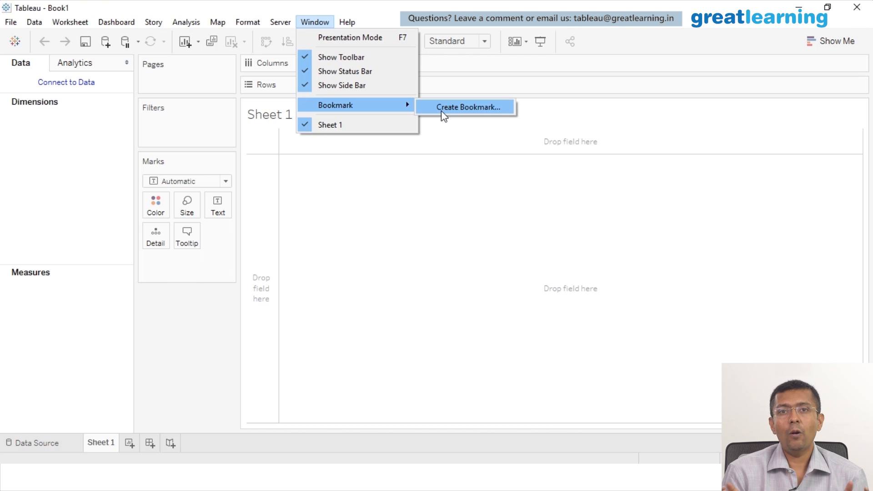
pyautogui.moveTo(352, 25)
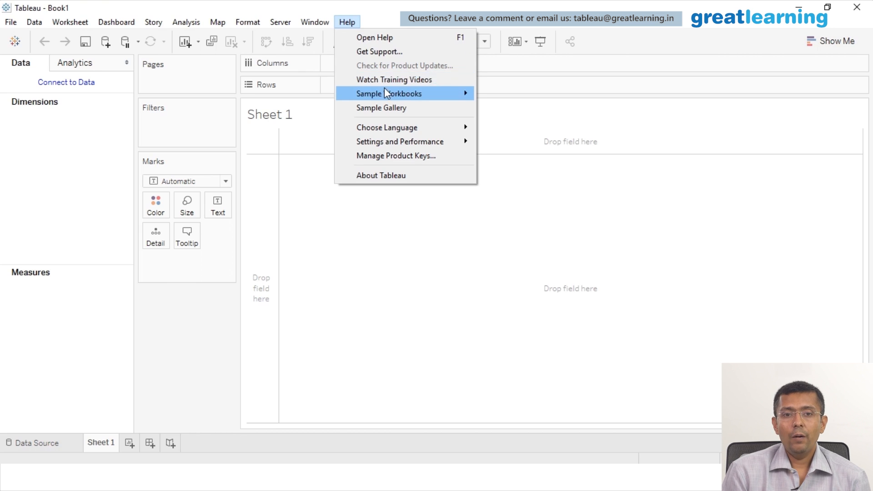
pyautogui.moveTo(377, 96)
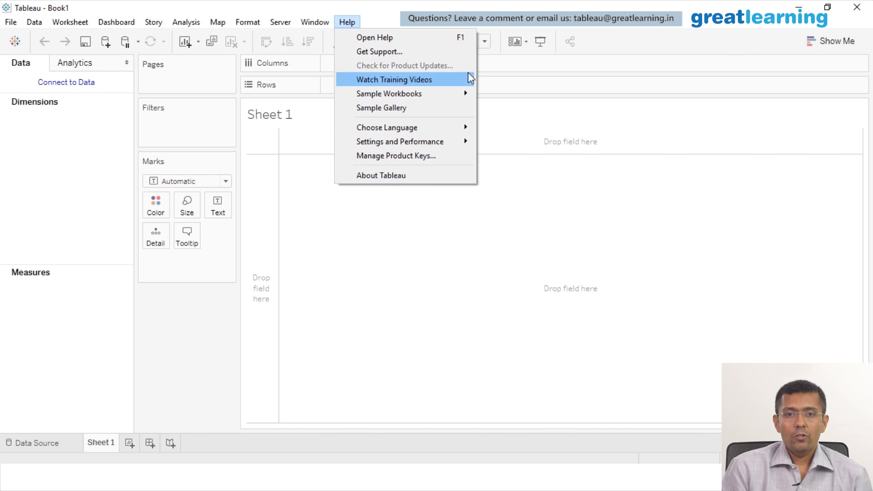
pyautogui.click(481, 2)
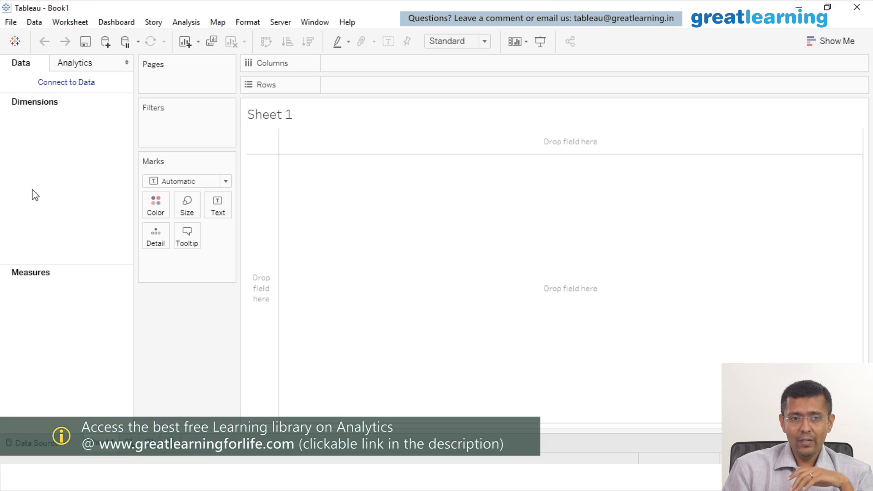
# - Connect to the Excel workbook Trader Stores.xlsx in the Quick start folder as the data source
pyautogui.click(91, 86)
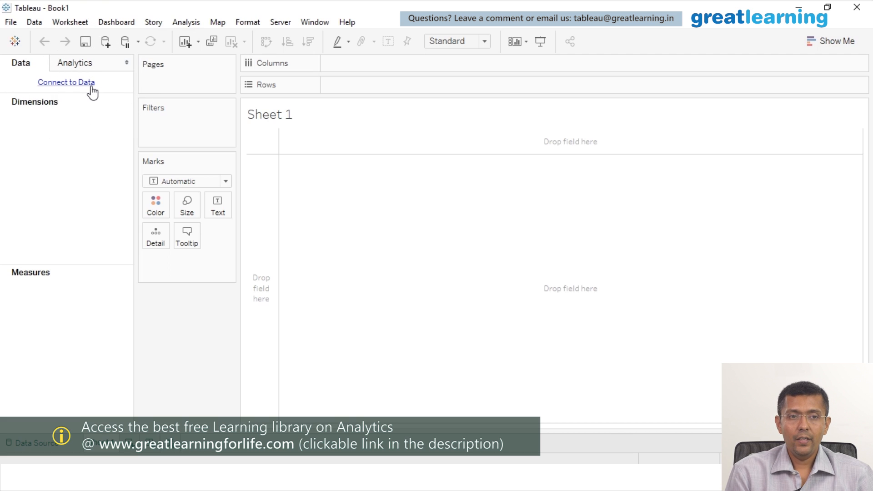
pyautogui.click(92, 92)
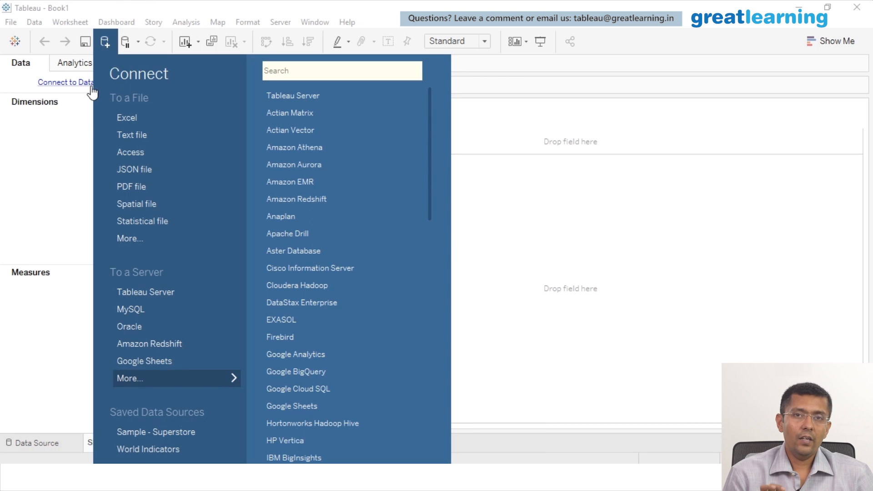
pyautogui.click(190, 113)
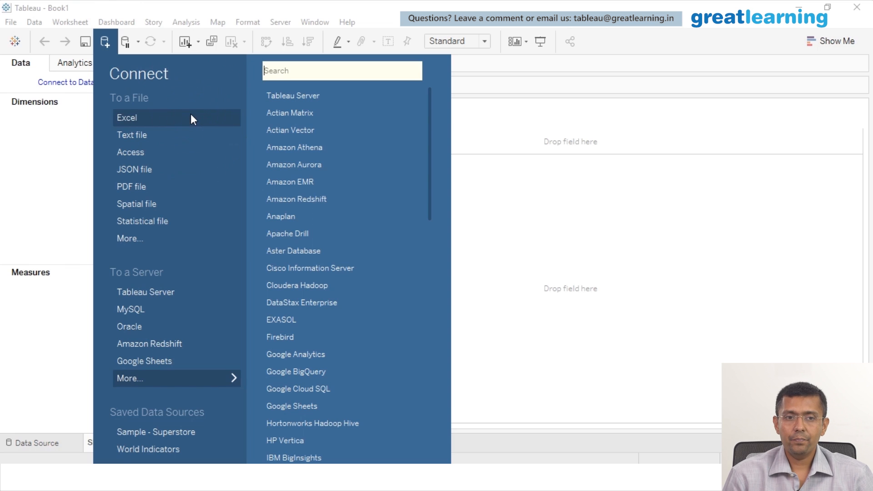
pyautogui.click(191, 118)
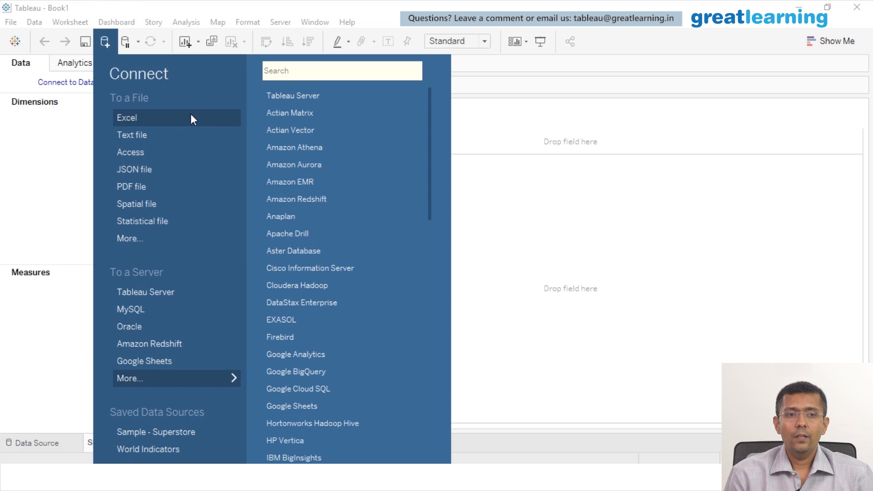
pyautogui.click(172, 108)
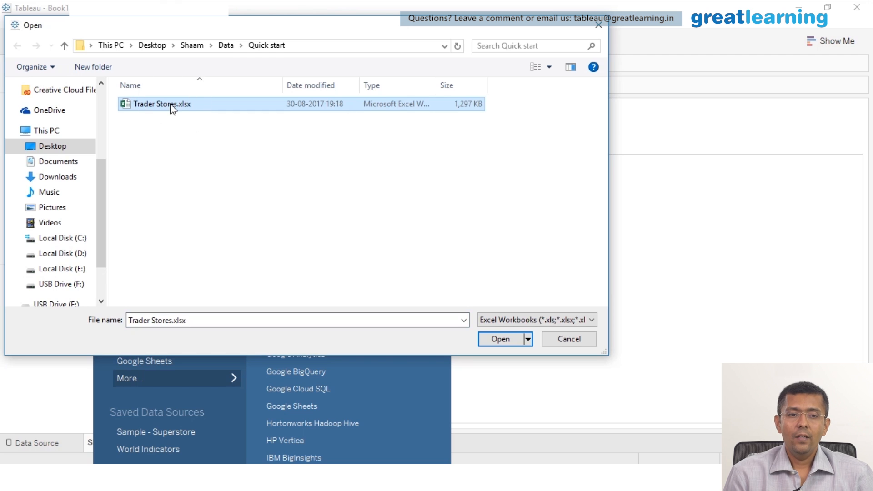
pyautogui.click(171, 105)
pyautogui.click(170, 104)
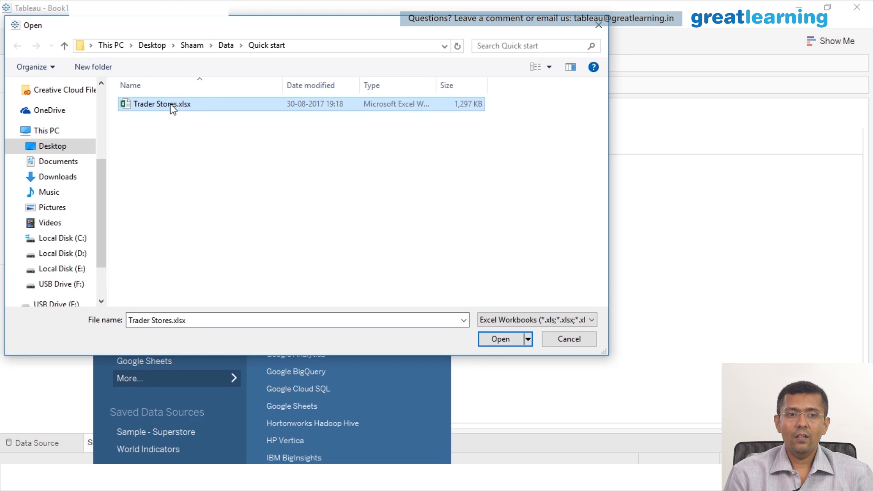
pyautogui.click(170, 104)
pyautogui.click(500, 342)
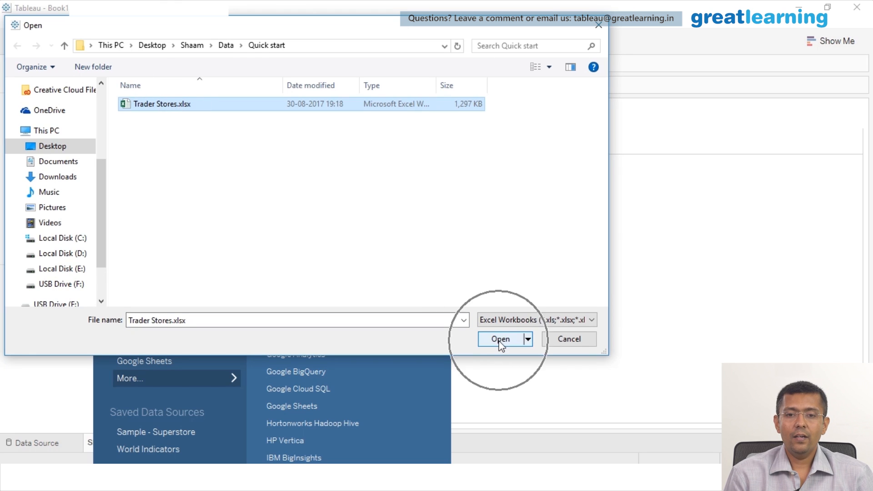
pyautogui.click(500, 342)
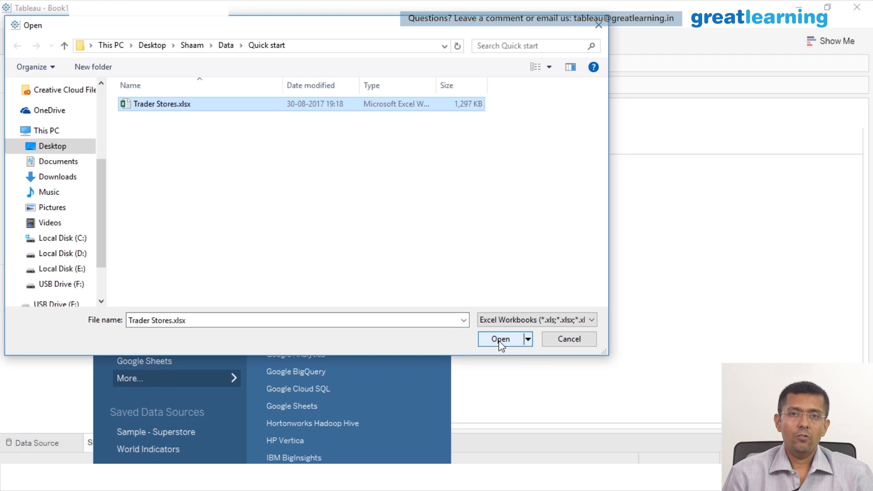
pyautogui.click(500, 341)
pyautogui.click(500, 341)
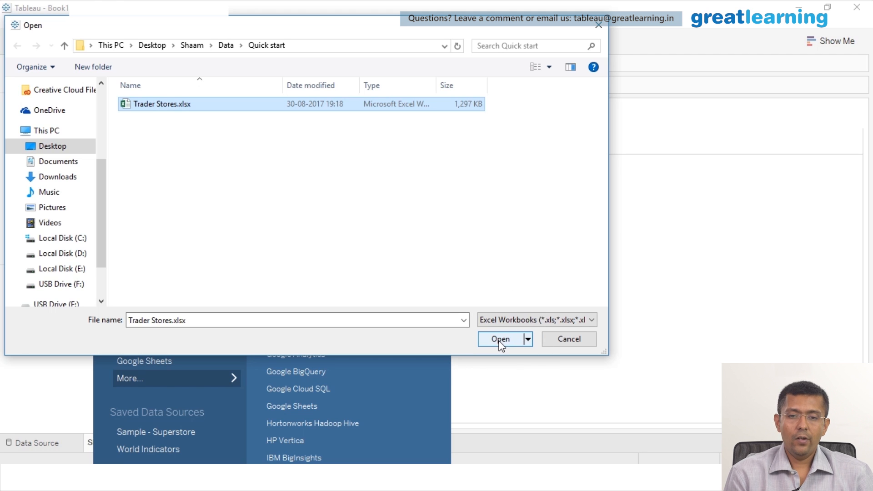
pyautogui.click(500, 342)
pyautogui.click(501, 342)
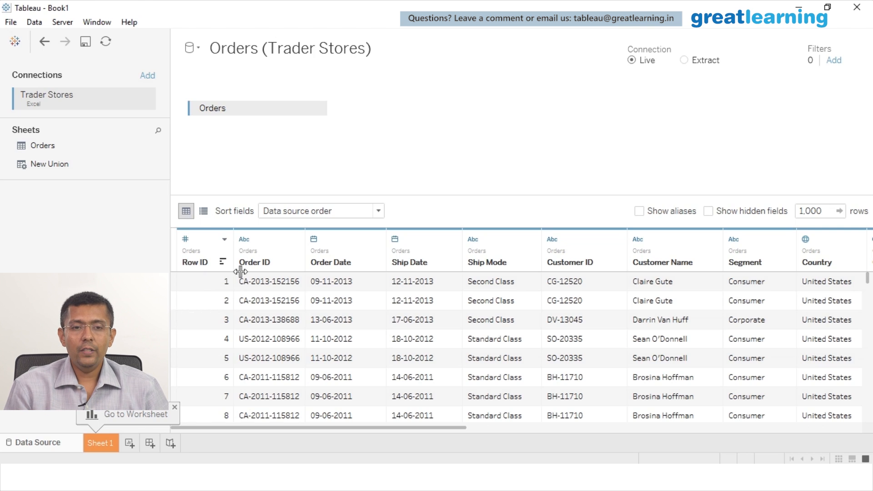
pyautogui.press('ctrl')
pyautogui.press('ctrl')
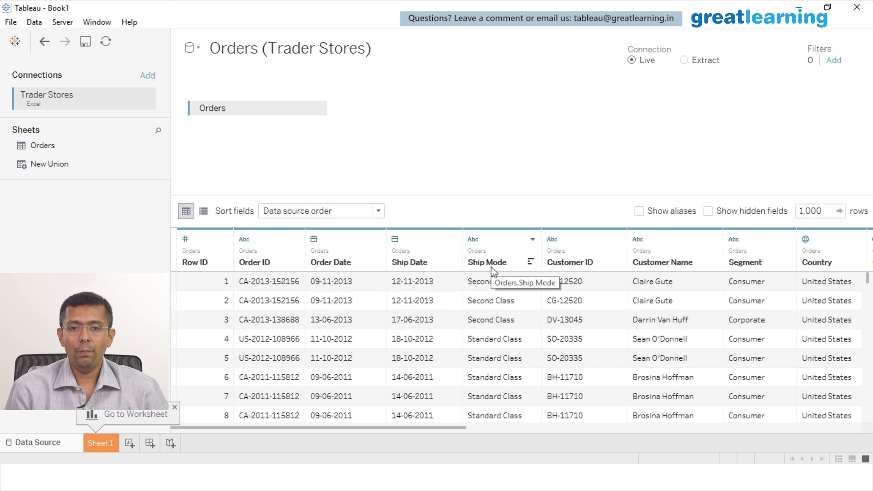
pyautogui.press('ctrl')
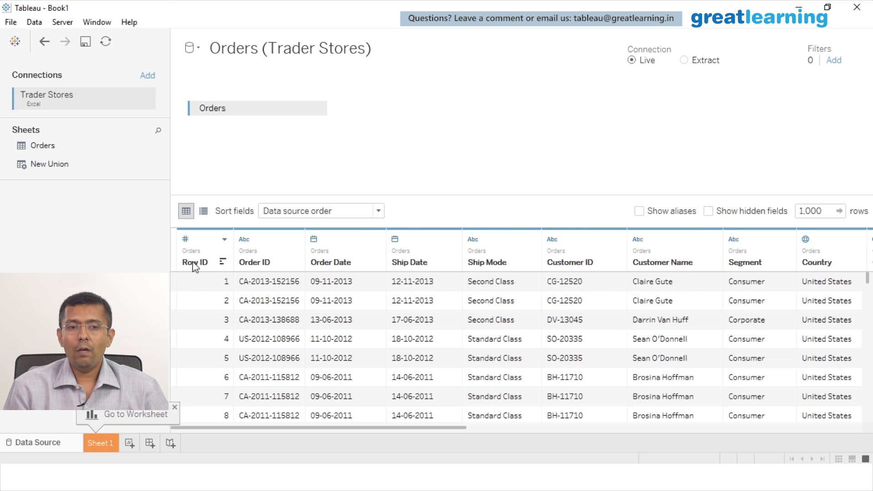
pyautogui.press('ctrl')
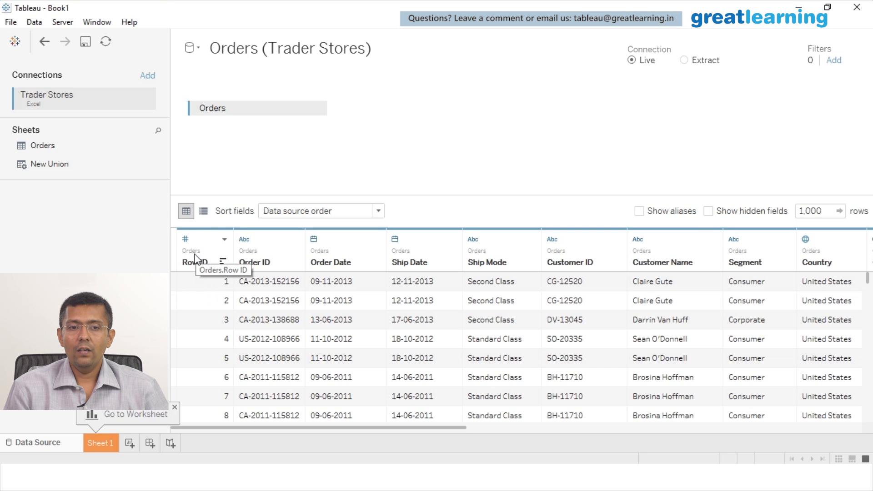
# - Examine the Orders preview's fields and their data types, from Row ID through Profit
pyautogui.press('ctrl')
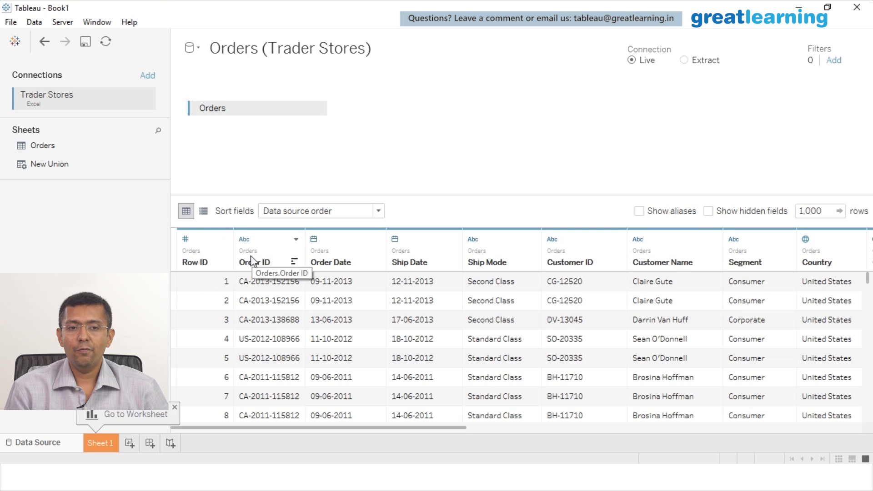
pyautogui.press('ctrl')
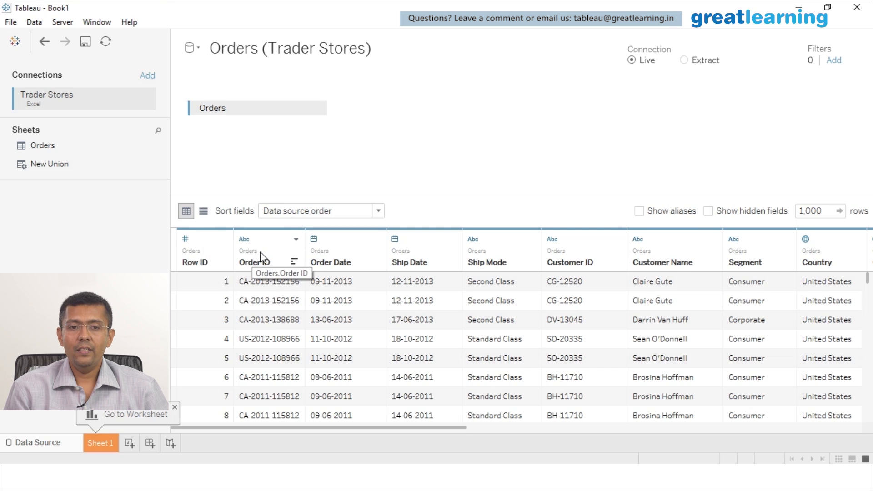
pyautogui.press('ctrl')
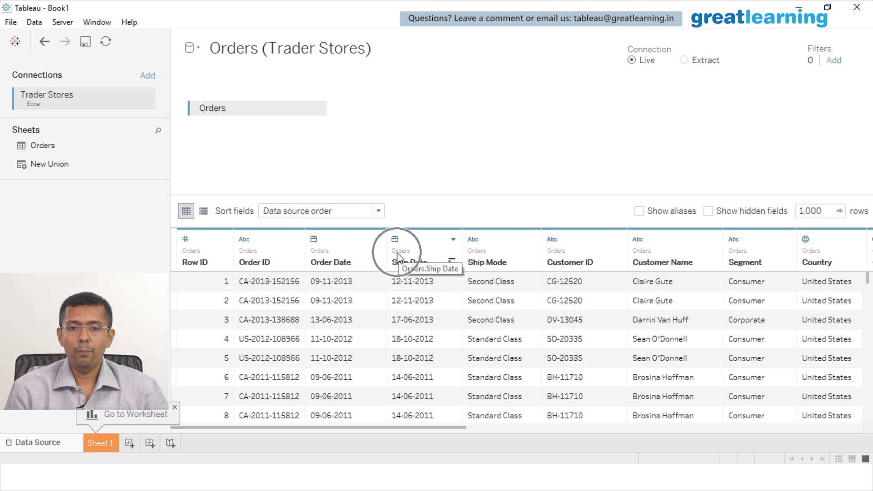
pyautogui.press('ctrl')
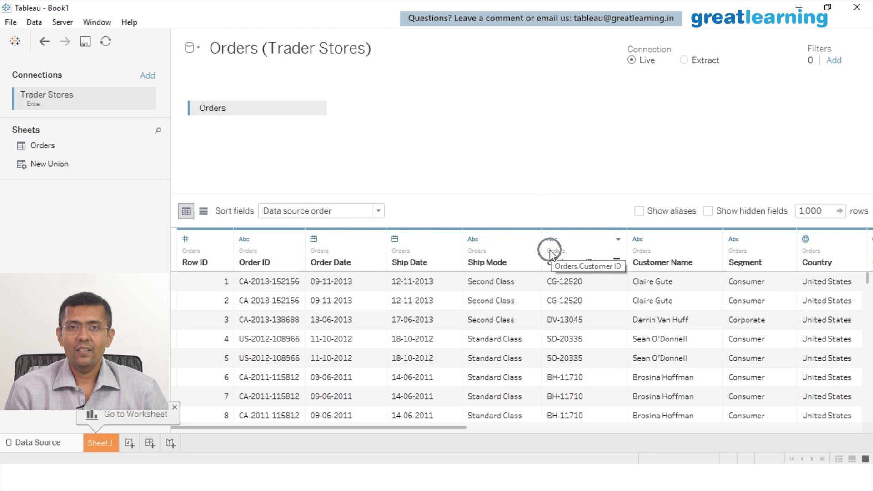
pyautogui.press('ctrl')
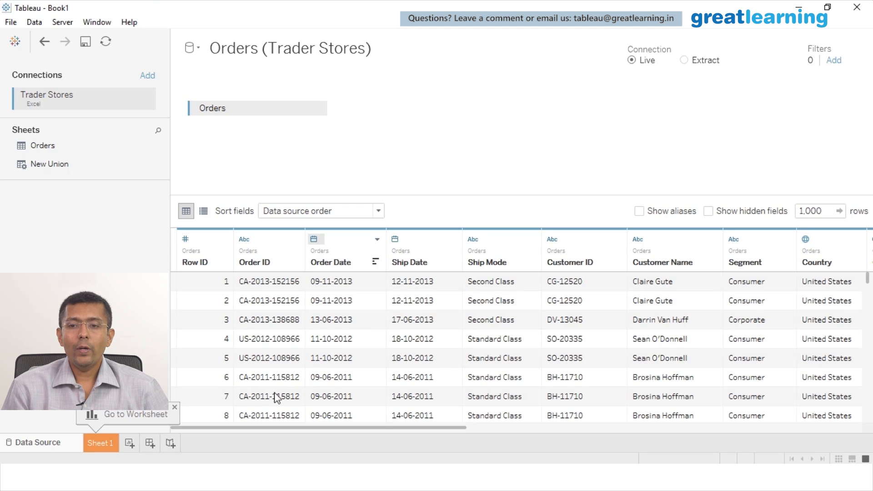
pyautogui.moveTo(391, 426); pyautogui.dragTo(827, 423)
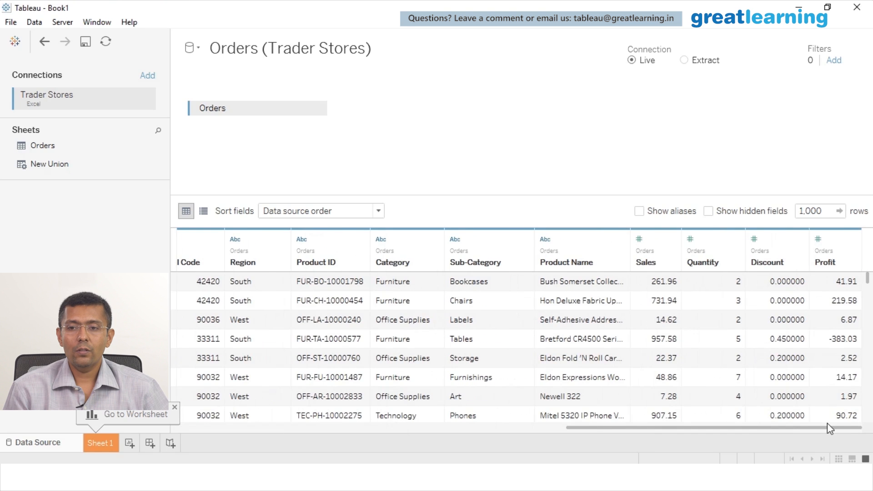
# - Limit the Orders data preview to 10 rows
pyautogui.click(829, 215)
pyautogui.moveTo(829, 215); pyautogui.dragTo(802, 219)
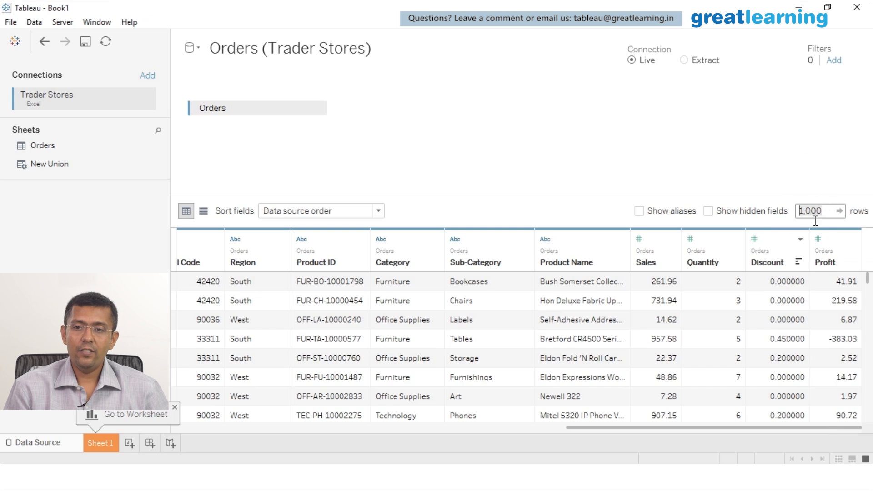
pyautogui.press('BackSpace')
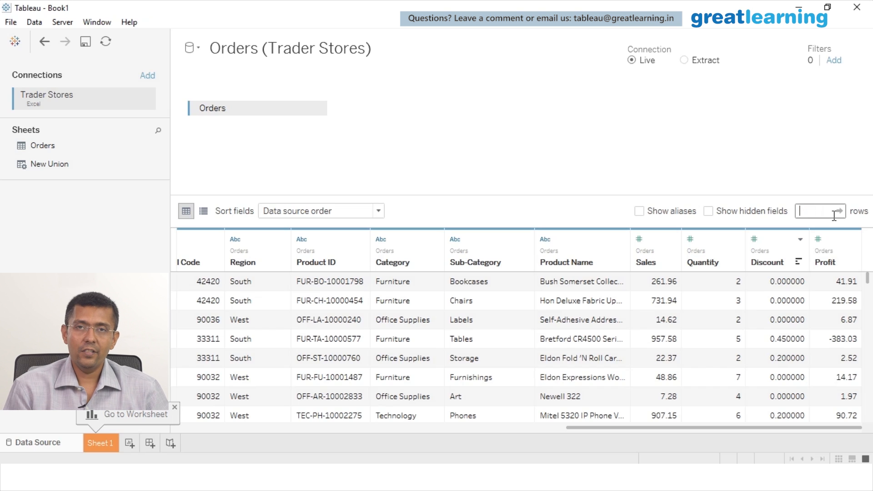
pyautogui.write('10')
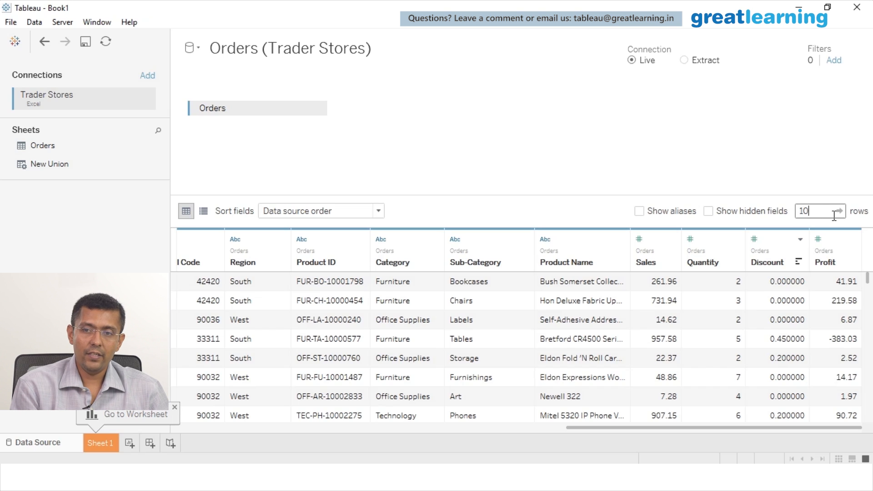
pyautogui.press('ctrl')
pyautogui.press('ctrl')
pyautogui.press('ctrl')
pyautogui.press('ctrl')
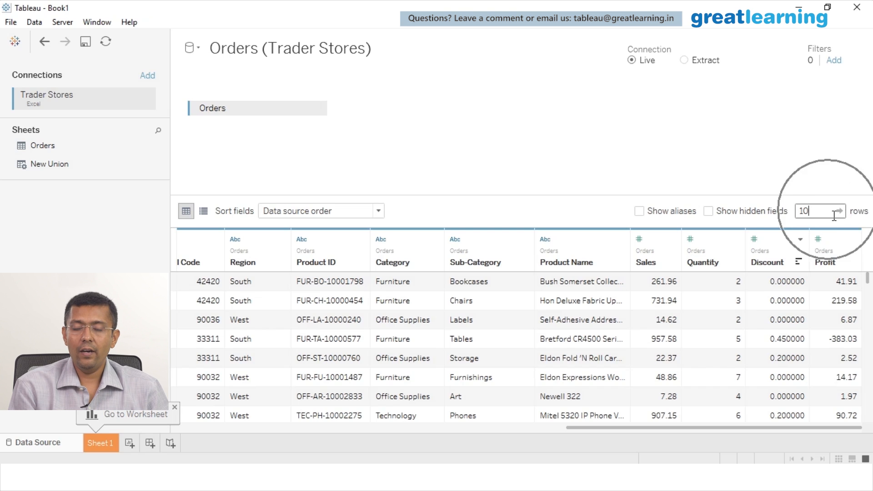
pyautogui.press('Return')
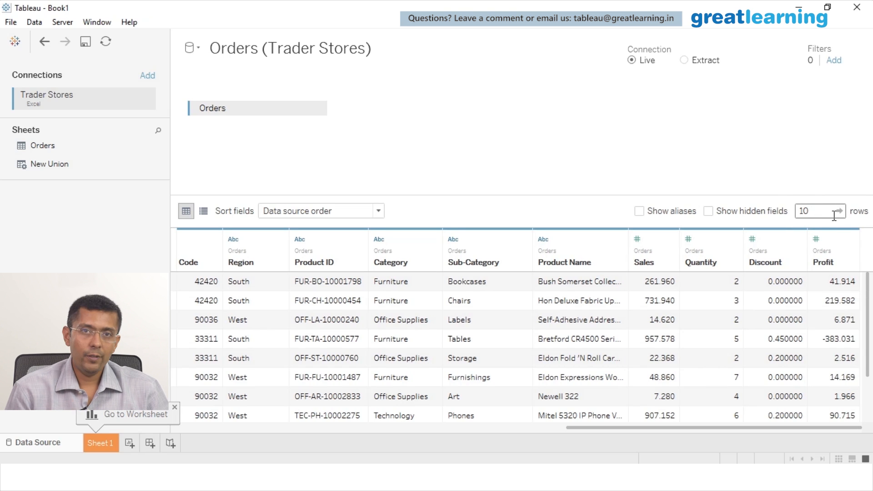
pyautogui.press('ctrl')
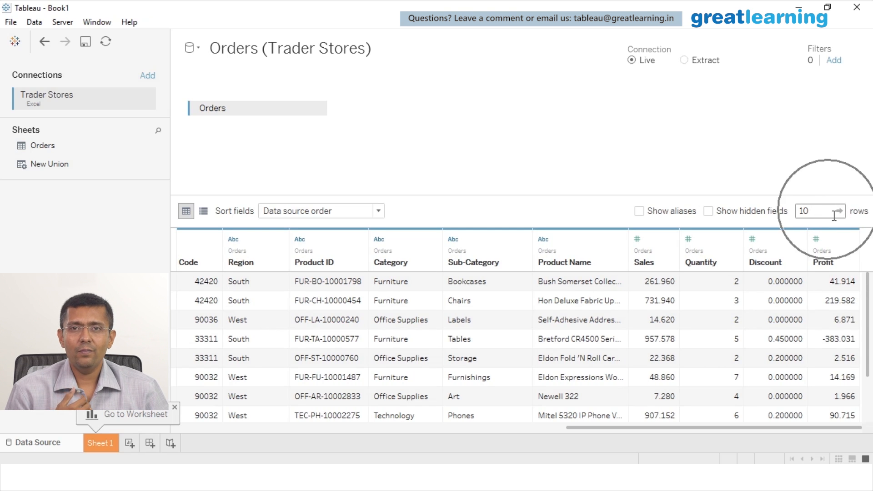
pyautogui.press('ctrl')
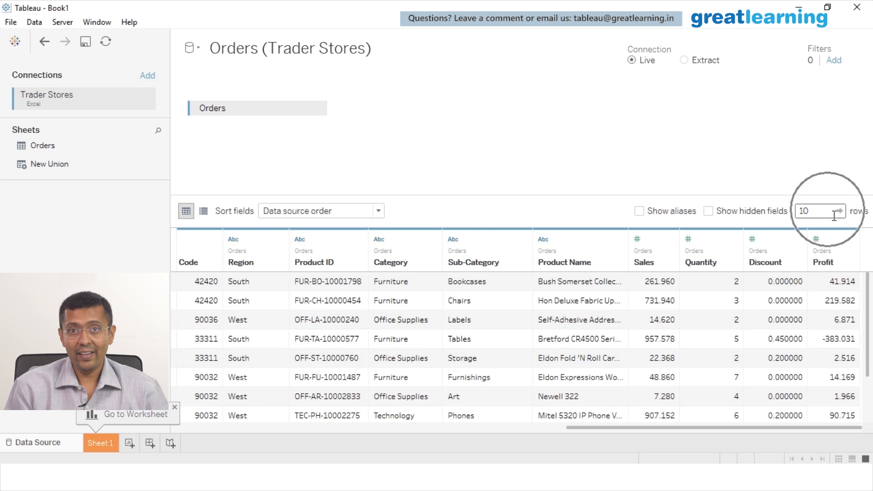
pyautogui.press('ctrl')
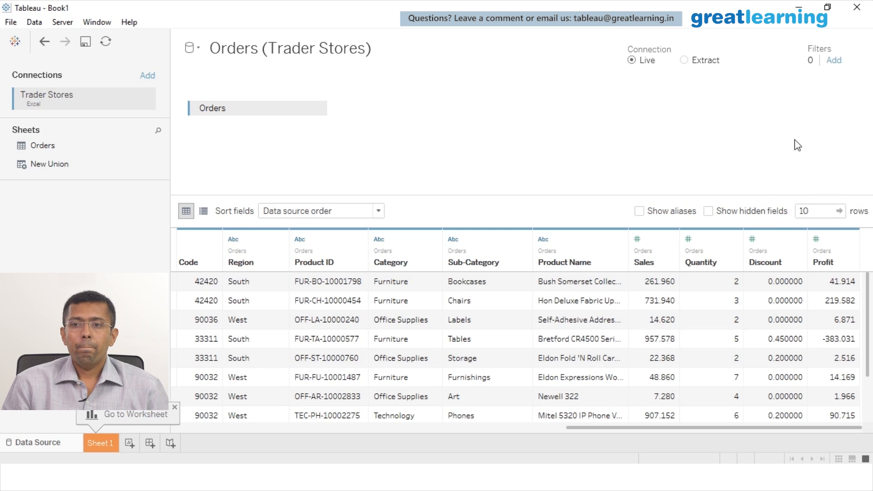
# - Try to add a data source filter on the Region field
pyautogui.press('ctrl')
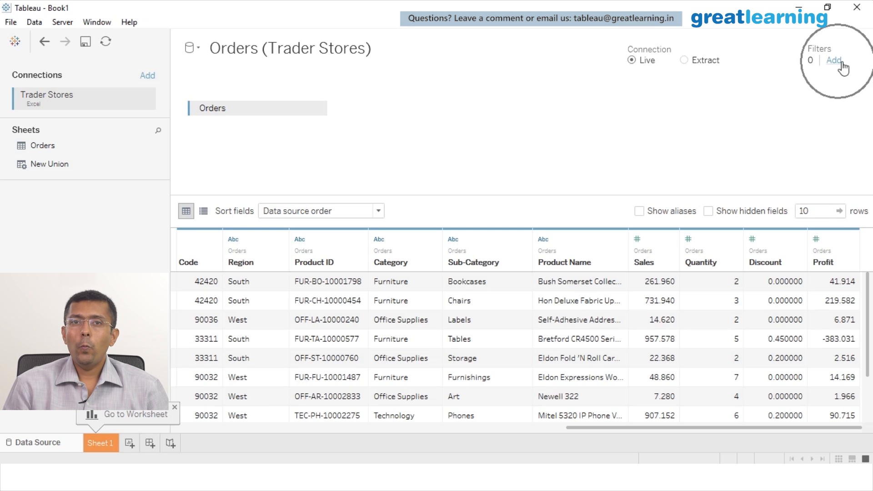
pyautogui.press('ctrl')
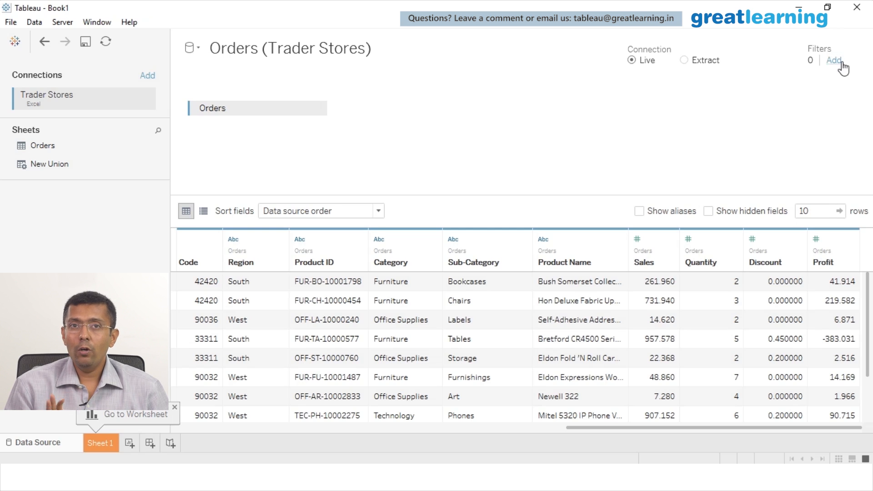
pyautogui.press('ctrl')
pyautogui.press('ctrl')
pyautogui.press('ctrl')
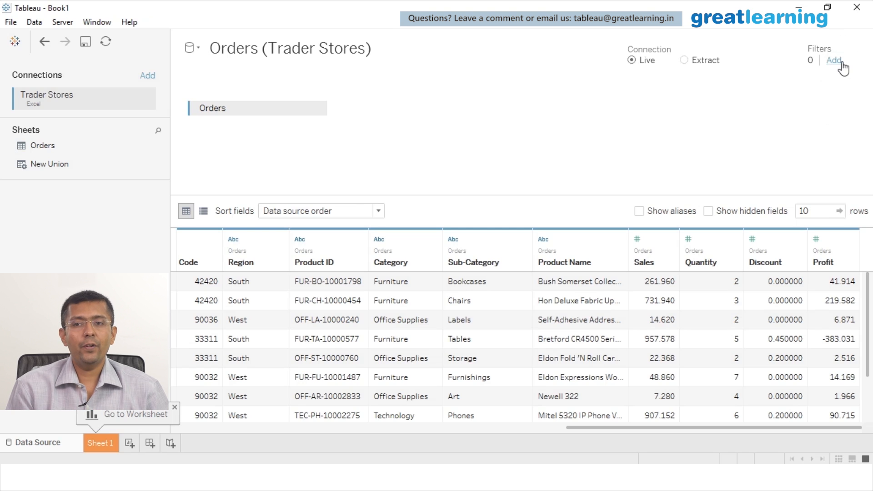
pyautogui.press('ctrl')
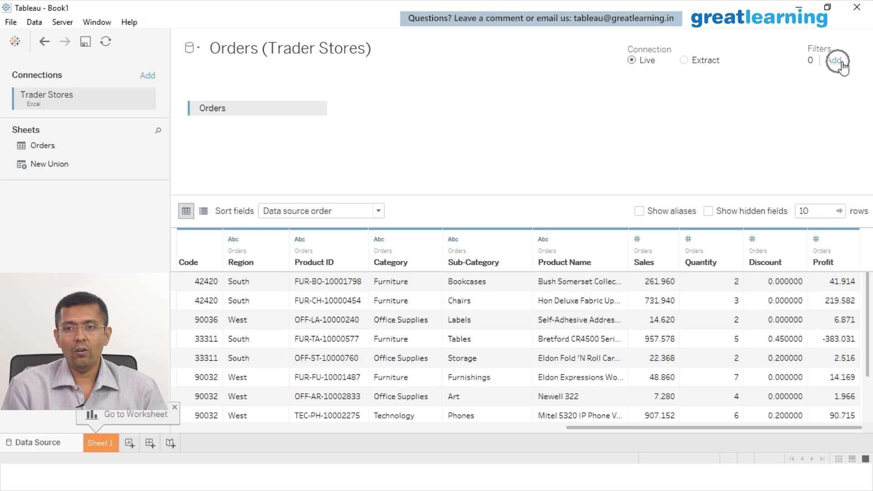
pyautogui.click(840, 63)
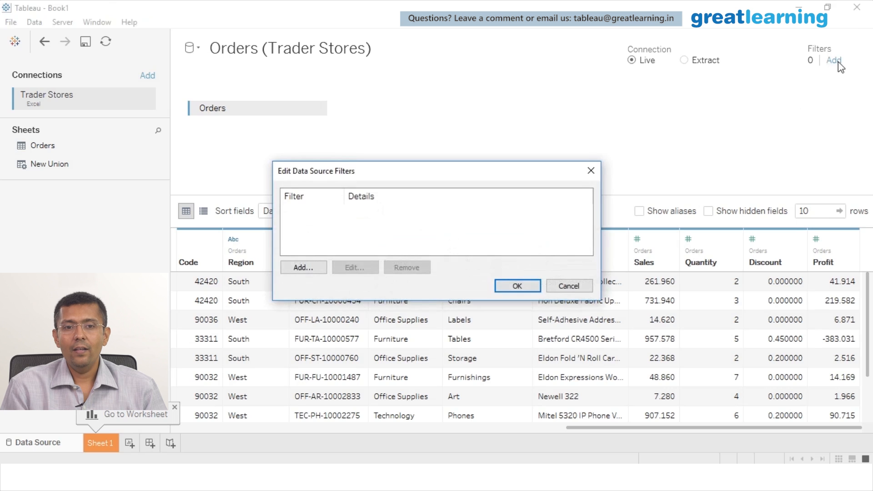
pyautogui.click(315, 268)
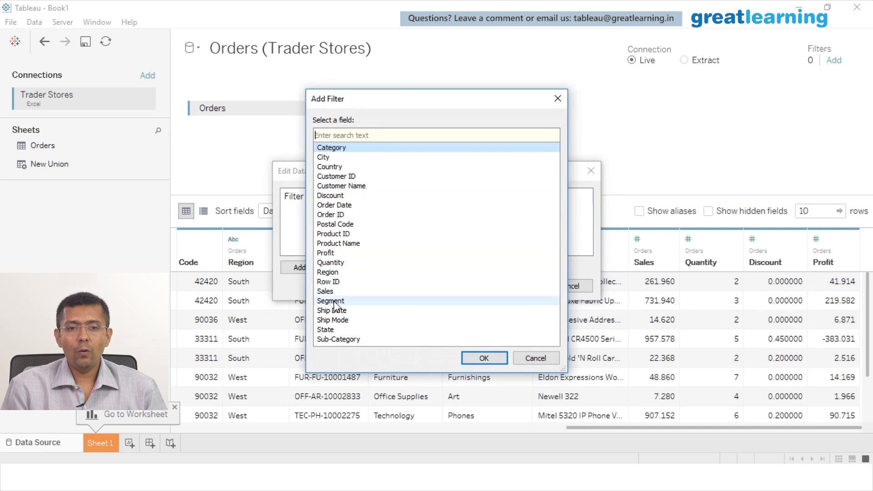
pyautogui.click(336, 283)
pyautogui.click(337, 274)
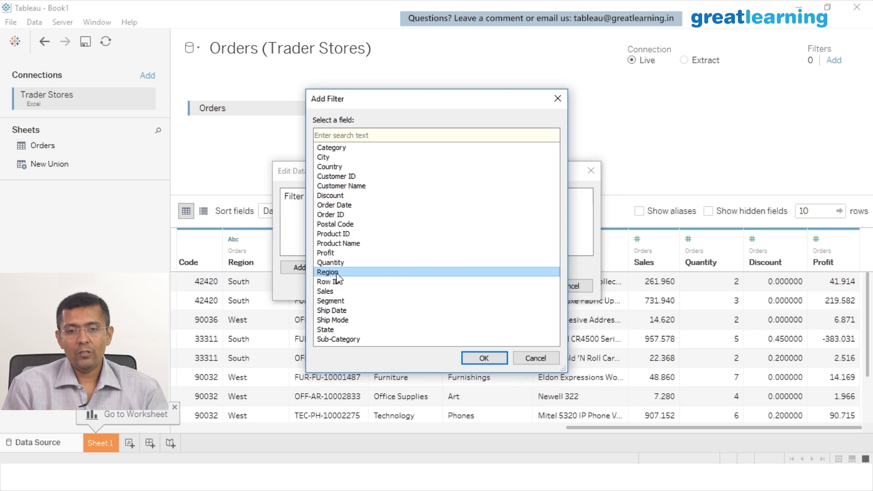
pyautogui.press('Return')
pyautogui.press('Escape')
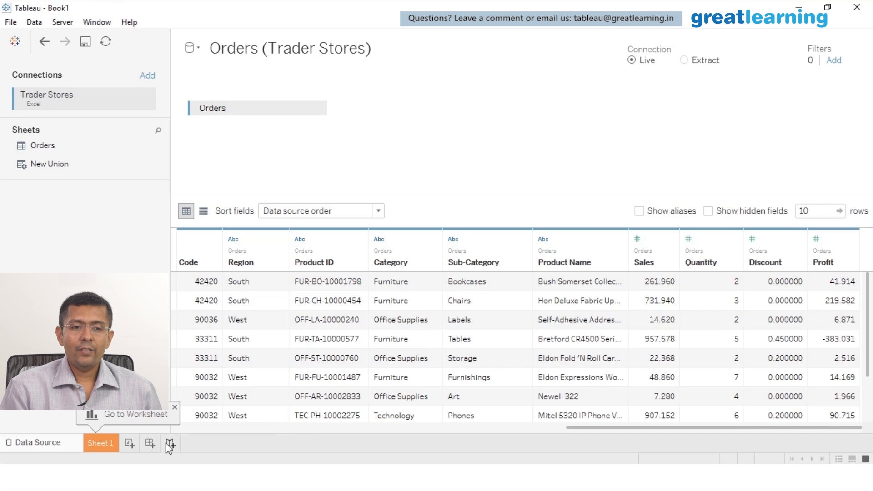
pyautogui.click(95, 443)
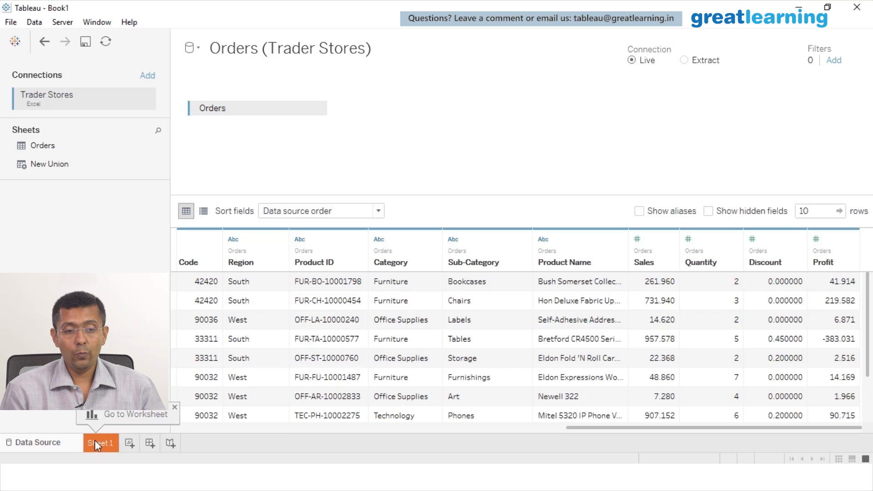
pyautogui.press('ctrl')
pyautogui.press('ctrl')
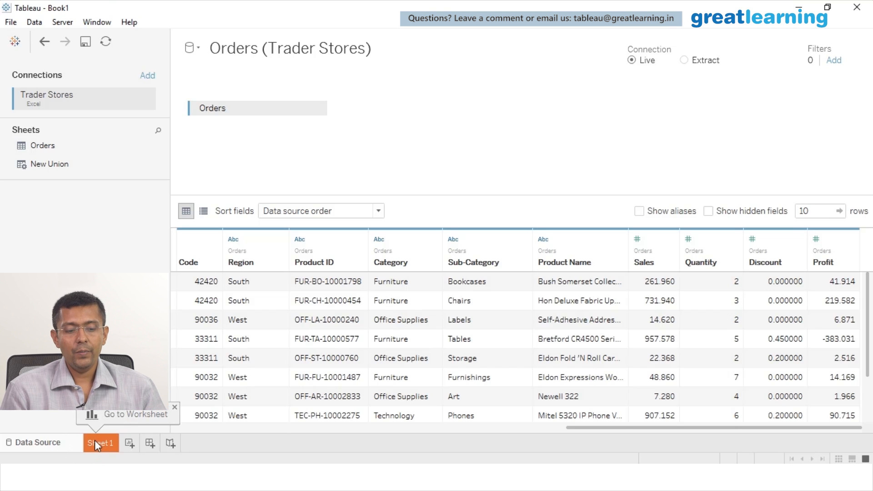
pyautogui.press('ctrl')
pyautogui.press('ctrl')
pyautogui.press('ctrl')
pyautogui.press('ctrl')
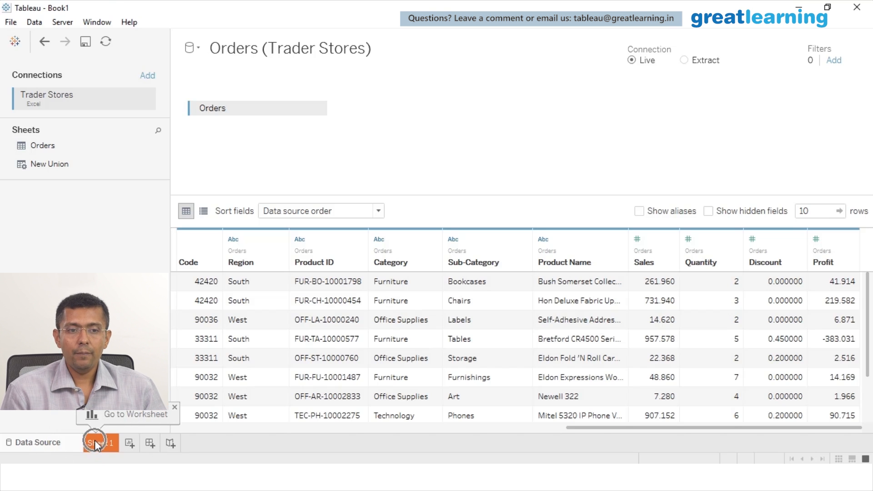
pyautogui.press('ctrl')
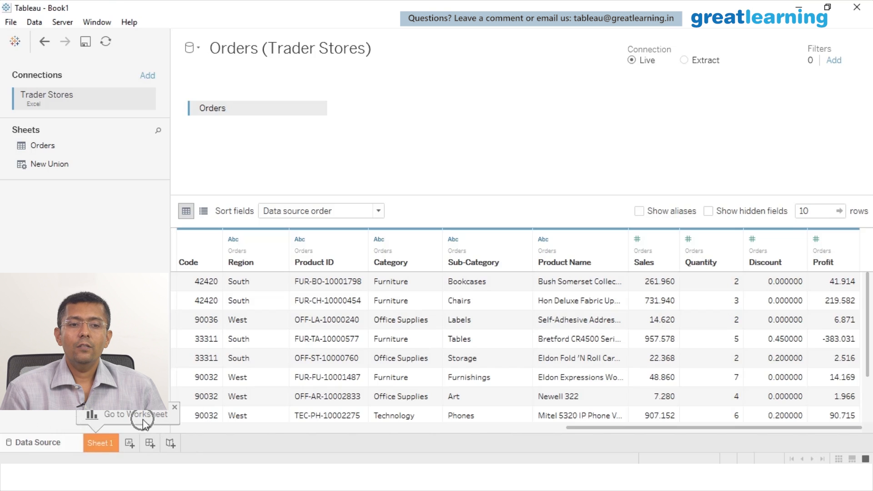
pyautogui.press('ctrl')
pyautogui.press('ctrl')
pyautogui.press('ctrl')
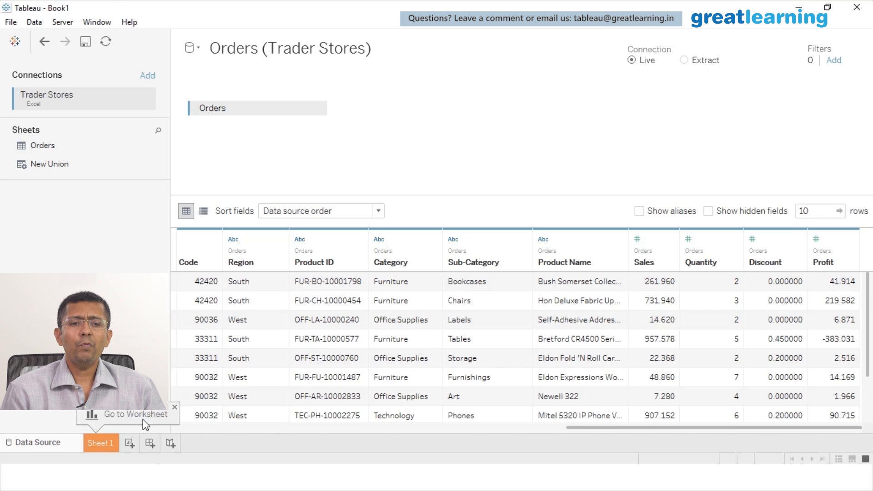
pyautogui.press('ctrl')
pyautogui.press('ctrl')
pyautogui.press('ctrl')
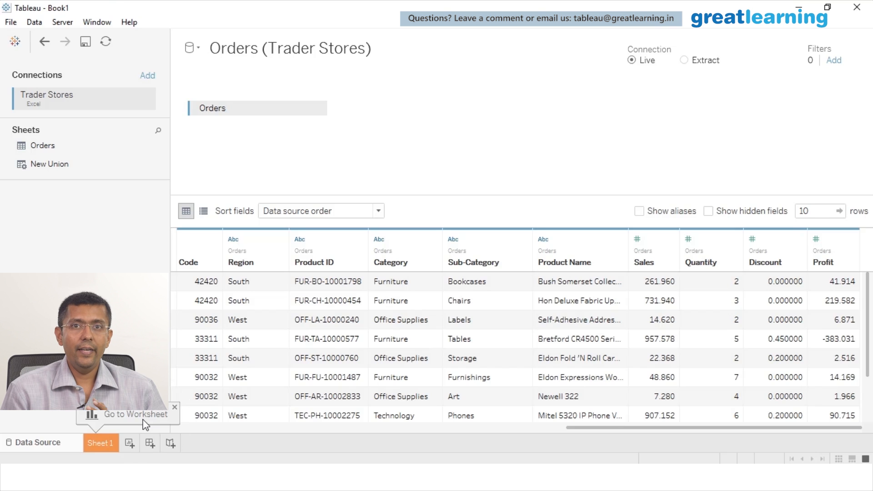
pyautogui.press('ctrl')
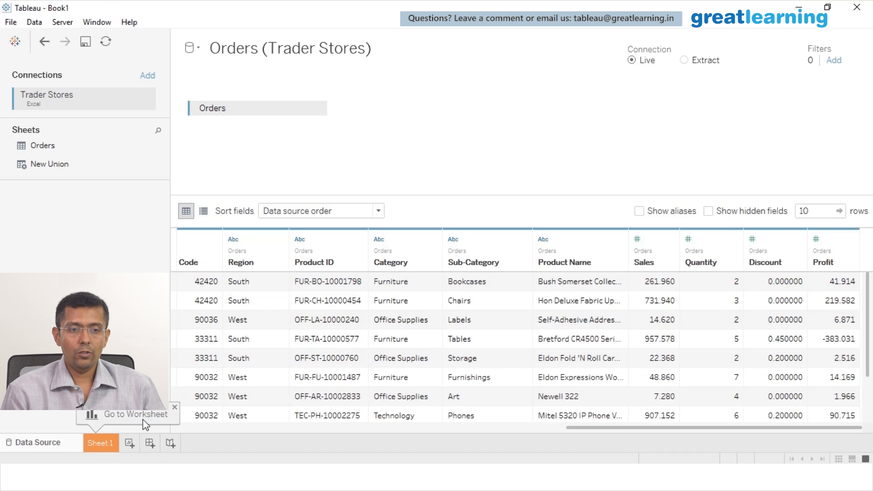
# - Open the Sheet 1 worksheet to work with the Orders data
pyautogui.press('ctrl')
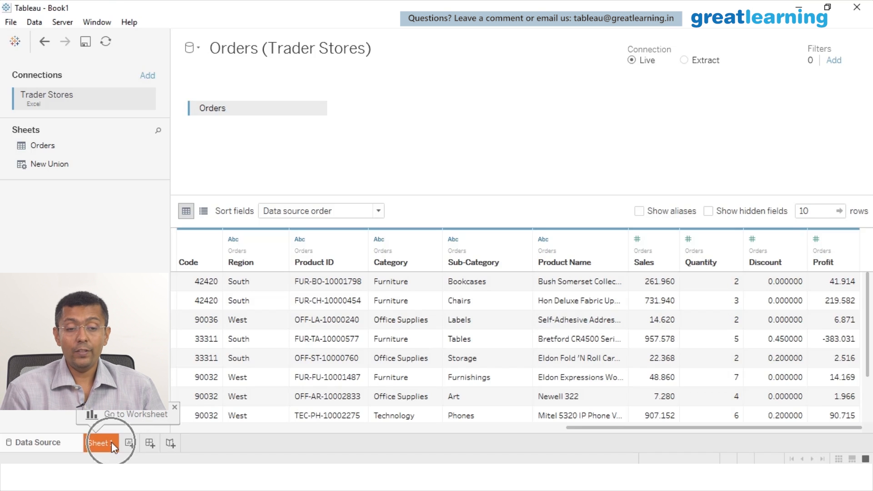
pyautogui.press('ctrl')
pyautogui.press('ctrl')
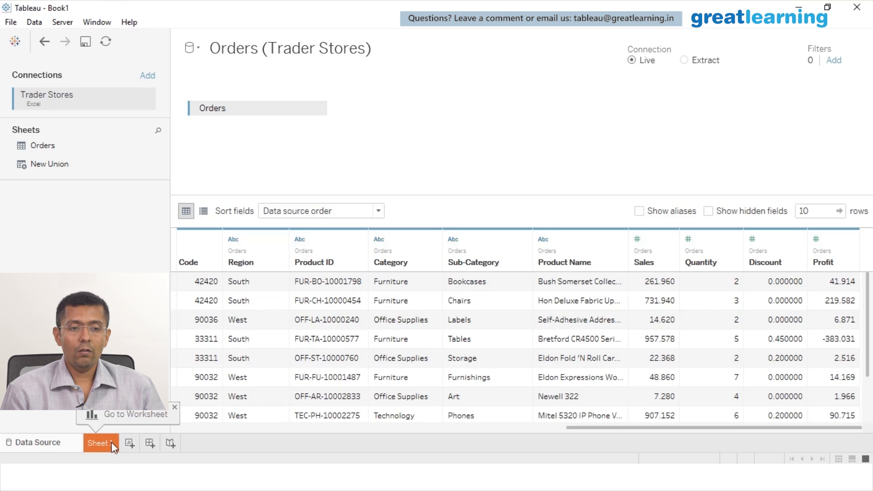
pyautogui.click(100, 443)
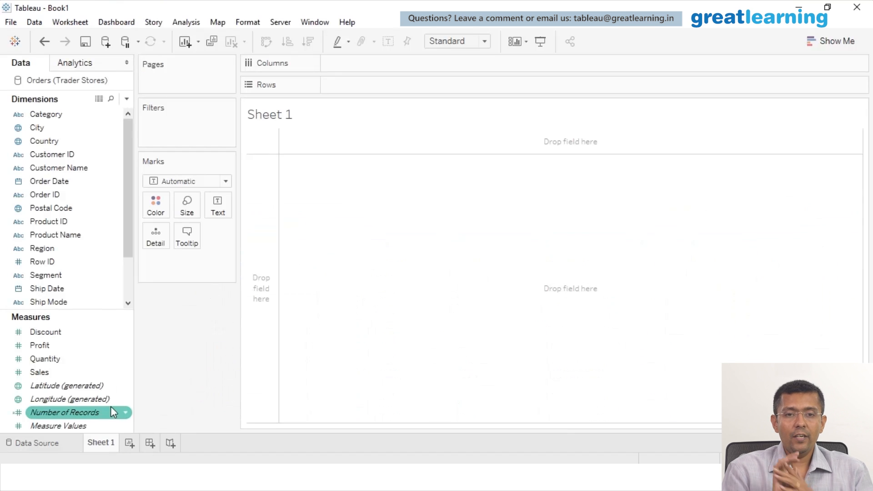
# - Examine the worksheet's dimension fields and their data types, including Category, City and Country
pyautogui.moveTo(111, 408)
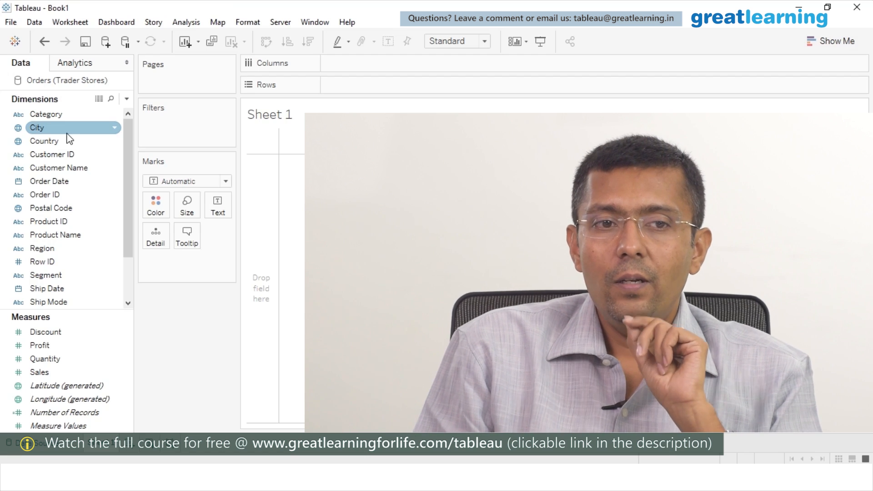
pyautogui.click(69, 141)
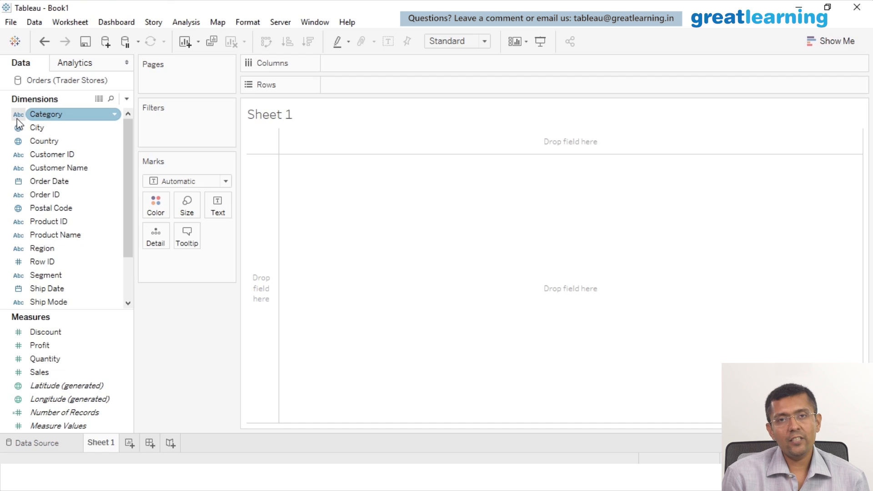
pyautogui.click(17, 127)
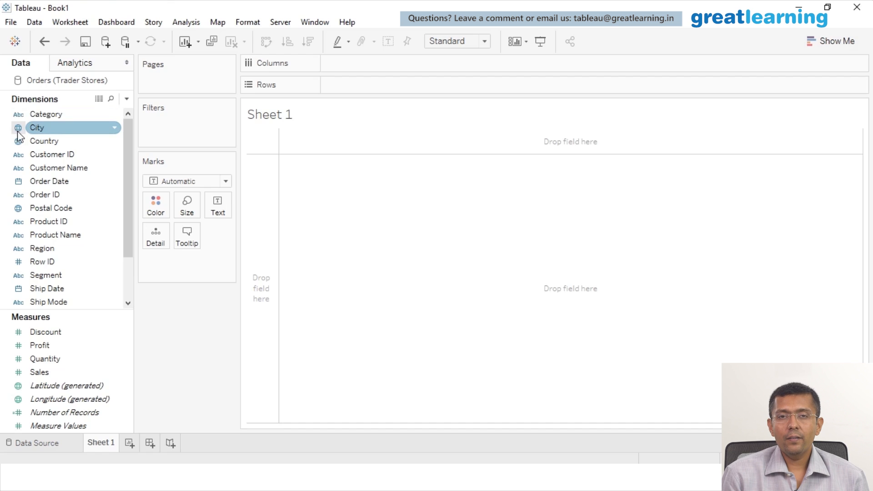
# - Examine the data types of the remaining dimension fields, including Country, Customer ID, Order Date, Order ID and Postal Code
pyautogui.click(18, 141)
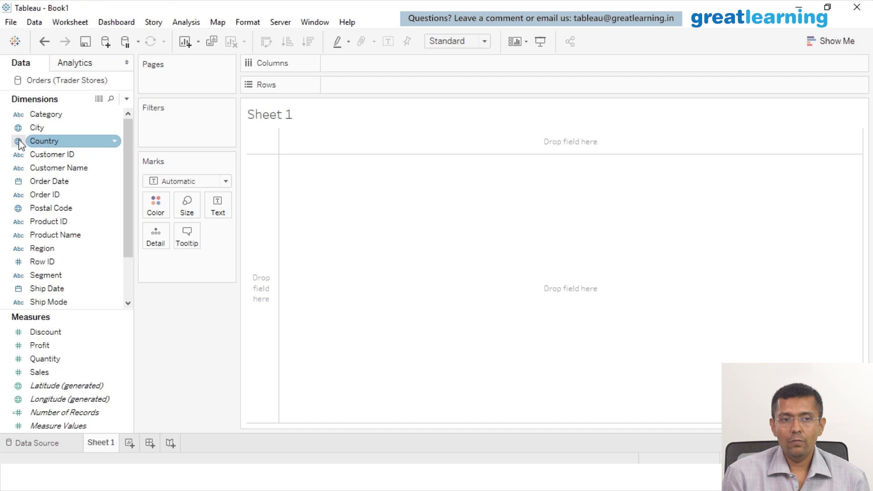
pyautogui.click(22, 154)
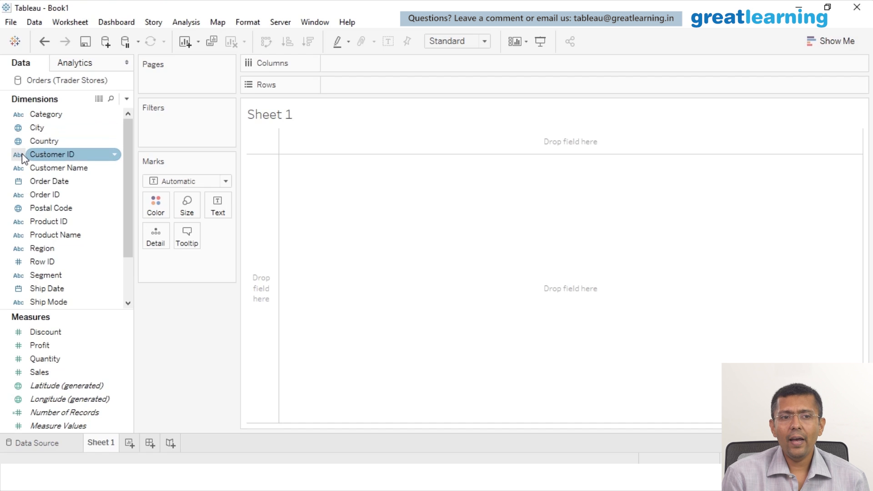
pyautogui.click(15, 193)
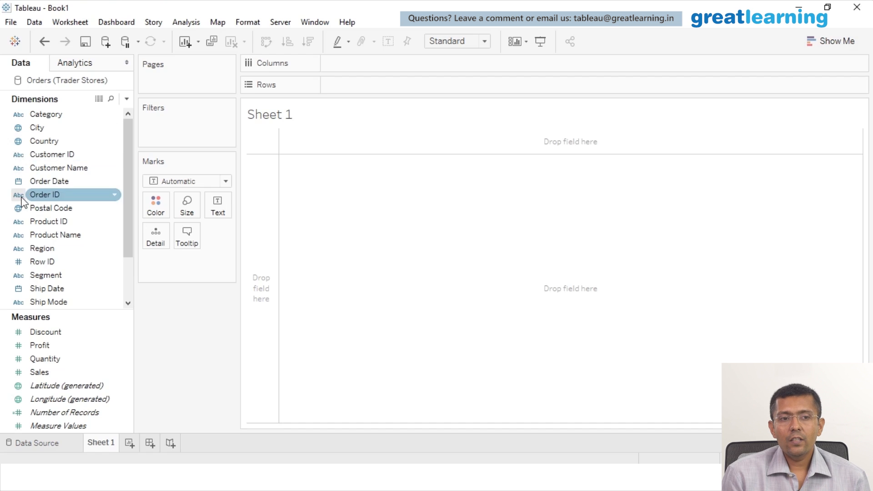
pyautogui.click(16, 186)
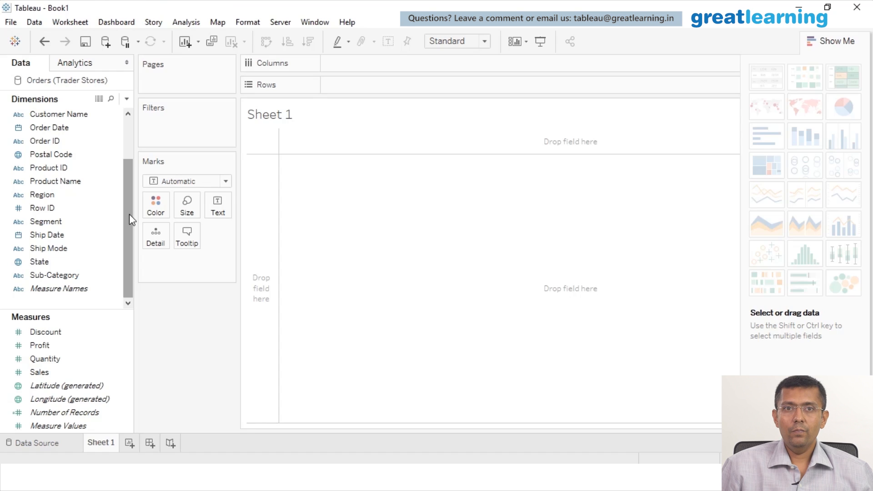
pyautogui.click(36, 155)
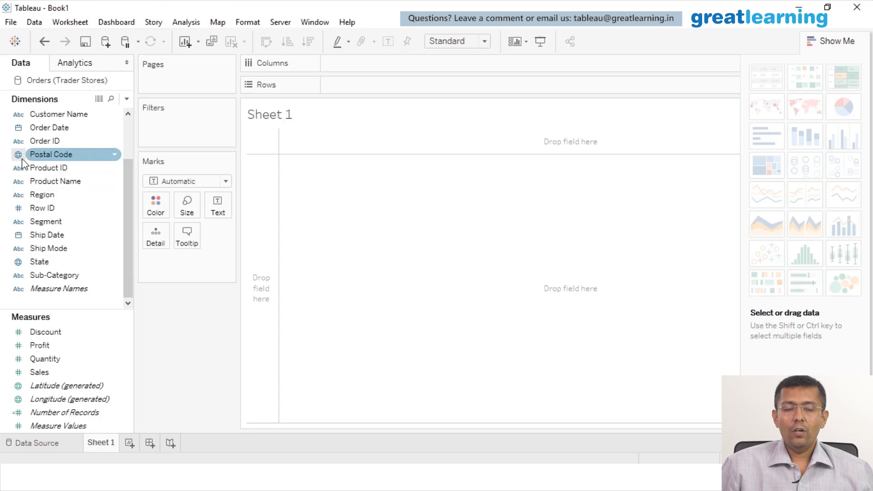
pyautogui.click(25, 143)
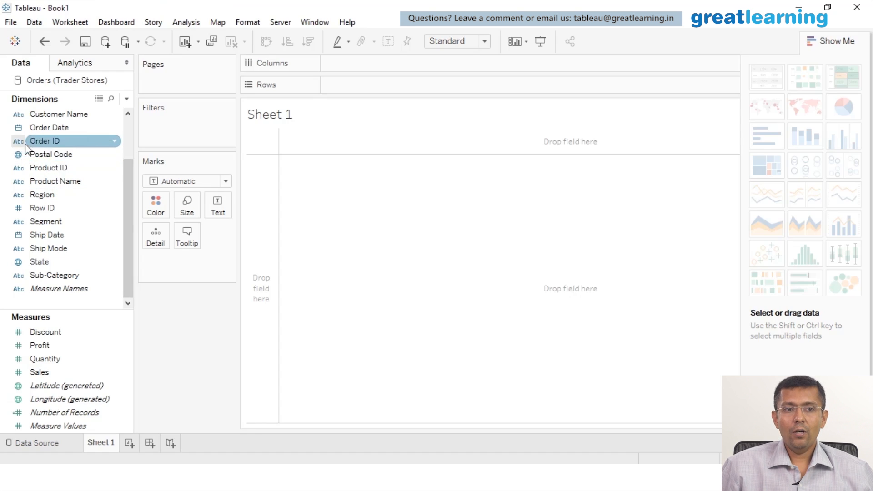
pyautogui.click(19, 128)
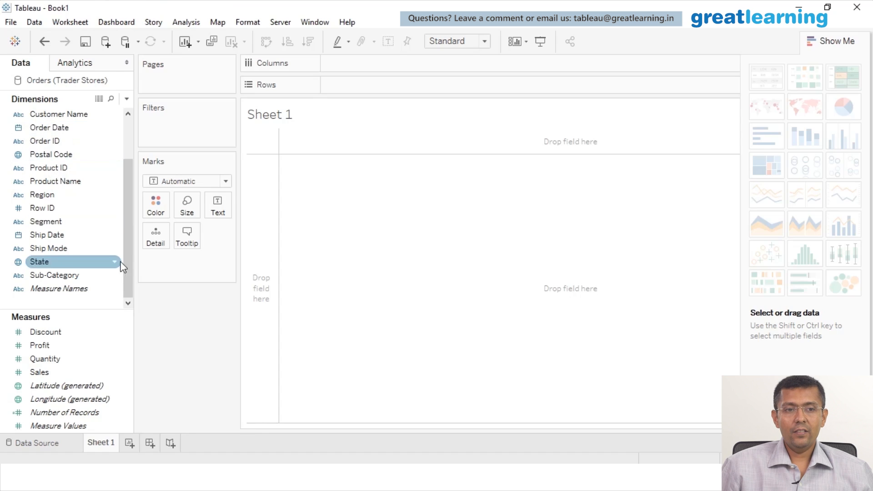
pyautogui.moveTo(129, 243); pyautogui.dragTo(131, 179)
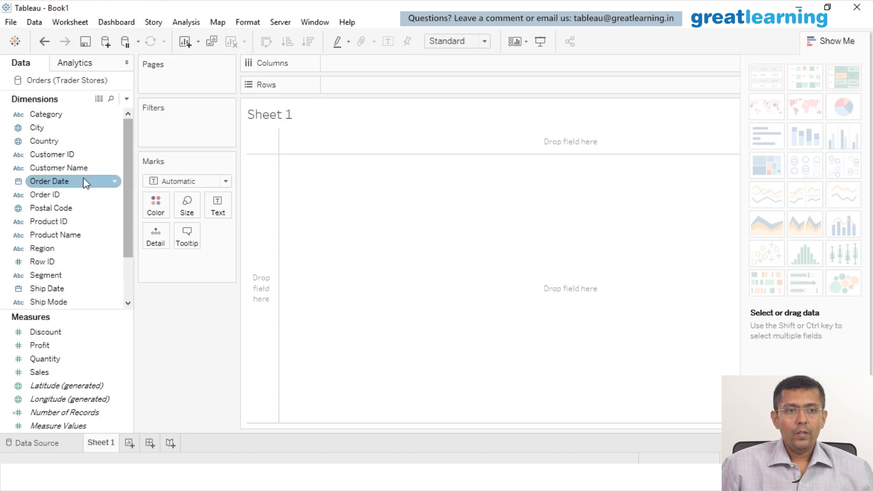
pyautogui.click(78, 156)
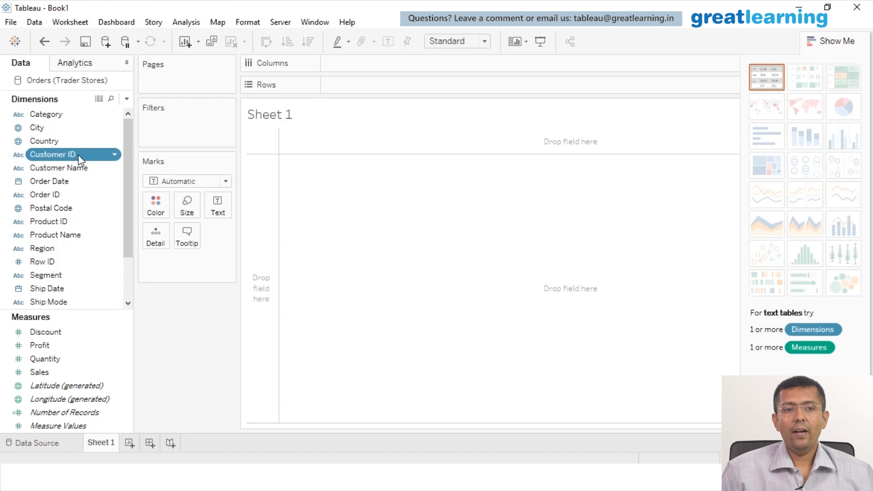
# - Convert the Row ID dimension into a measure by moving it to the Measures group
pyautogui.click(73, 261)
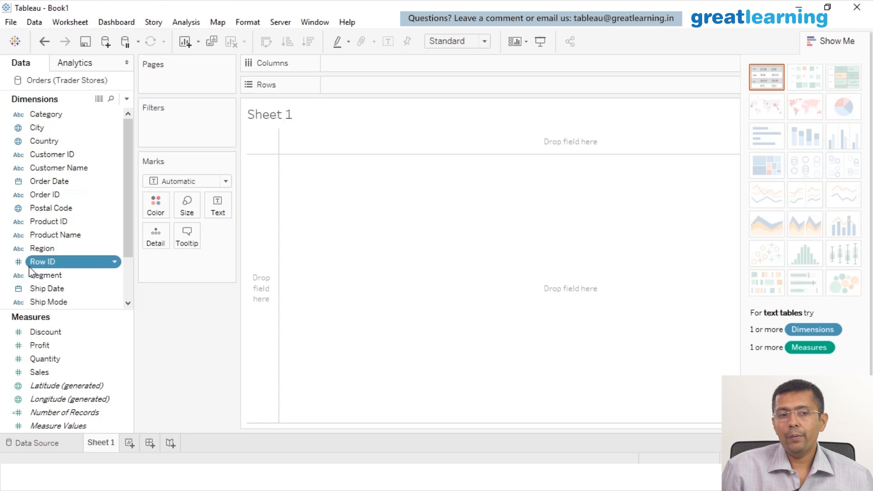
pyautogui.moveTo(43, 264); pyautogui.dragTo(73, 403)
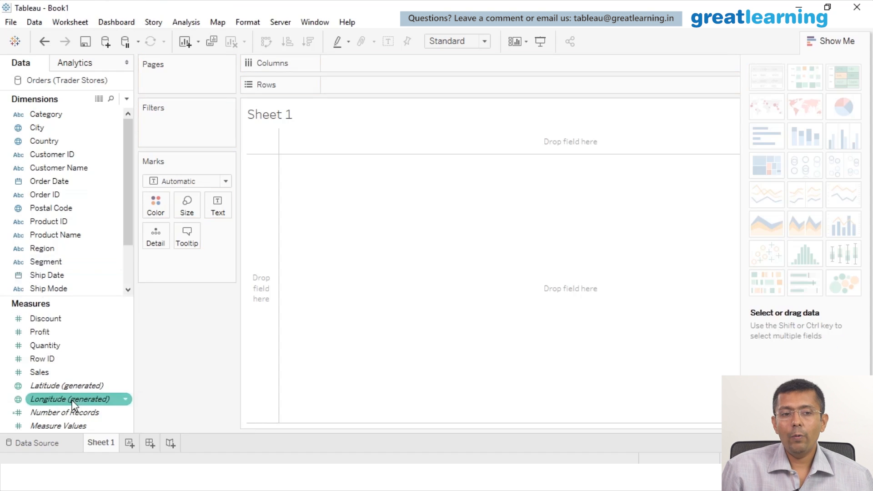
pyautogui.click(69, 359)
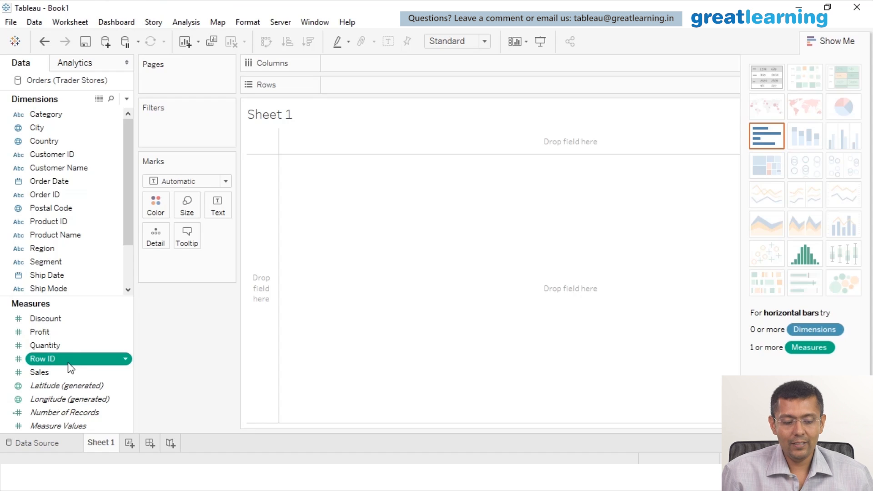
pyautogui.click(69, 367)
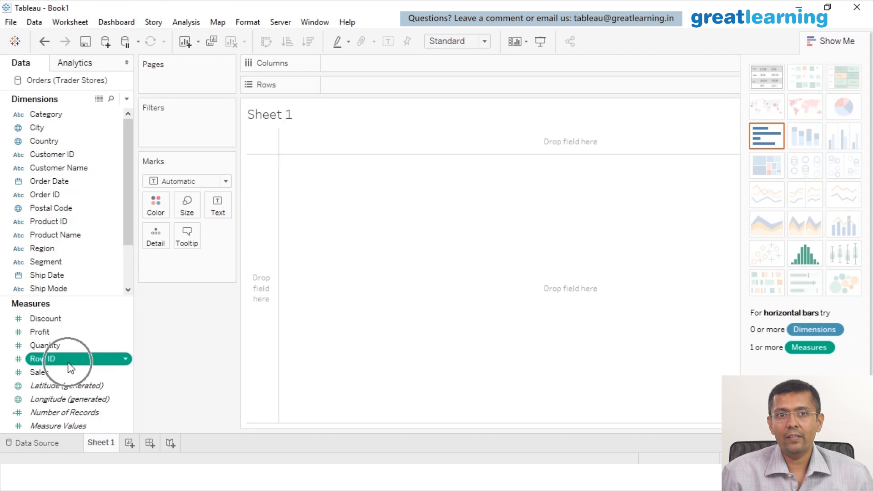
pyautogui.click(69, 367)
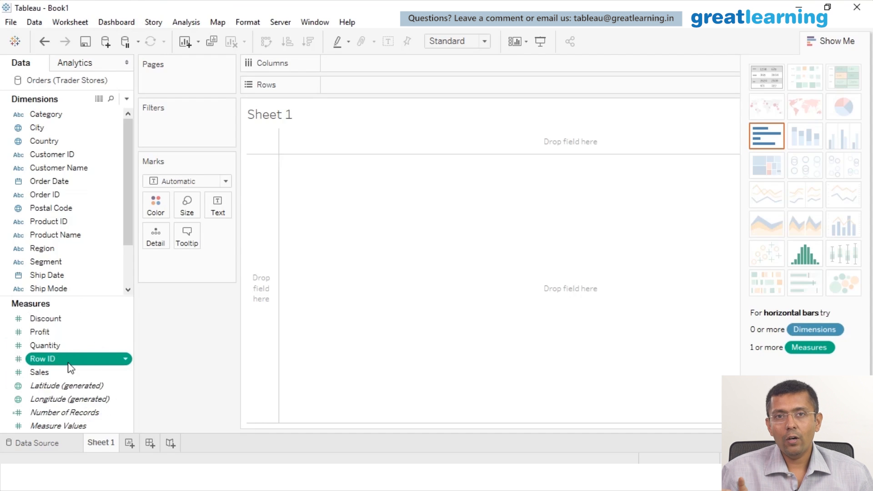
pyautogui.click(69, 366)
pyautogui.press('ctrl')
pyautogui.press('ctrl')
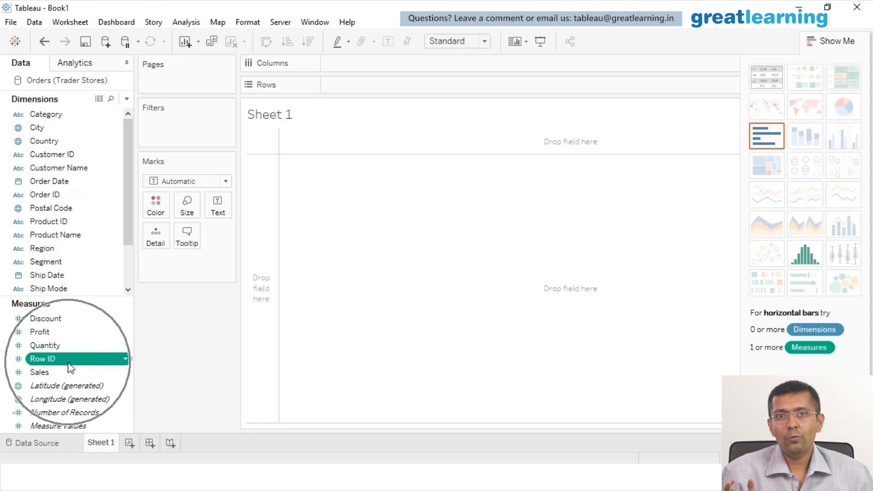
pyautogui.press('ctrl')
pyautogui.press('ctrl')
pyautogui.press('ctrl')
pyautogui.press('ctrl')
pyautogui.press('ctrl')
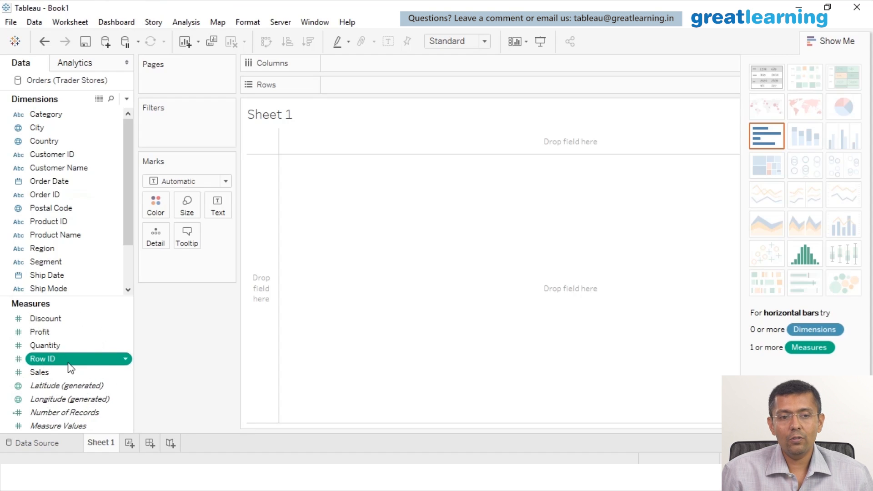
pyautogui.press('ctrl')
# - Return the Row ID field from Measures to the Dimensions group
pyautogui.moveTo(69, 366); pyautogui.dragTo(64, 245)
pyautogui.press('ctrl')
pyautogui.press('ctrl')
pyautogui.press('ctrl')
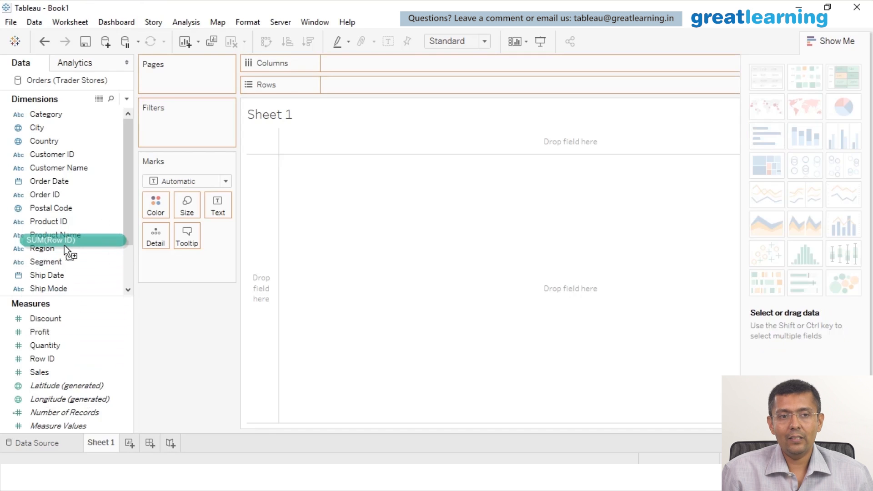
pyautogui.press('ctrl')
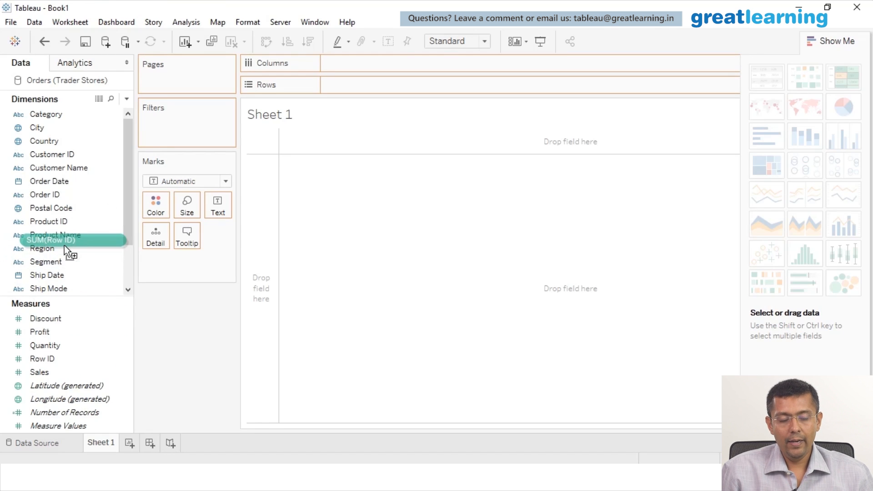
pyautogui.press('ctrl')
pyautogui.press('ctrl')
pyautogui.press('ctrl')
pyautogui.moveTo(64, 245); pyautogui.dragTo(64, 245)
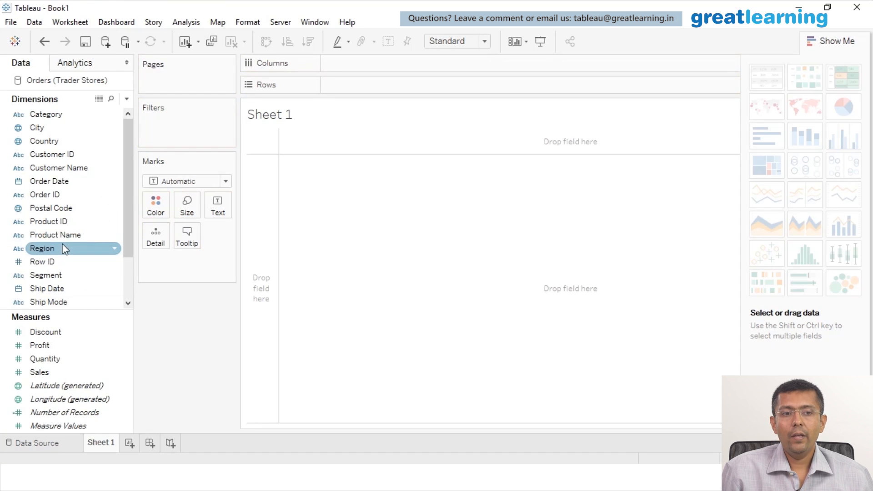
pyautogui.click(65, 261)
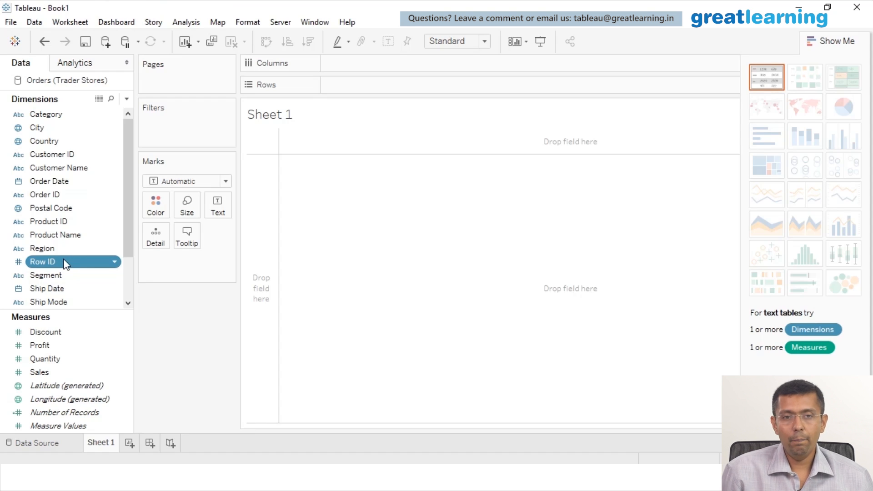
# - Examine the Sales measure, the generated latitude and longitude fields, the geographic dimensions, Number of Records, Measure Values and Measure Names
pyautogui.keyDown('ctrl'); pyautogui.click(117, 333); pyautogui.keyUp('ctrl')
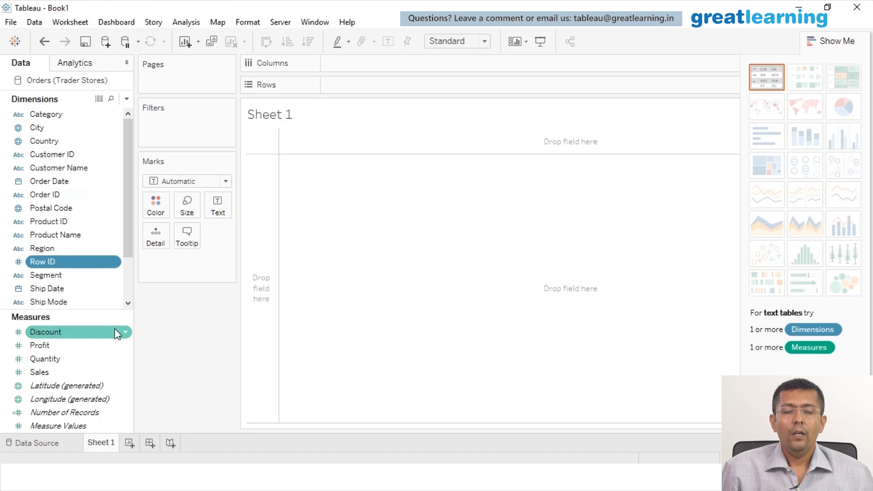
pyautogui.click(69, 374)
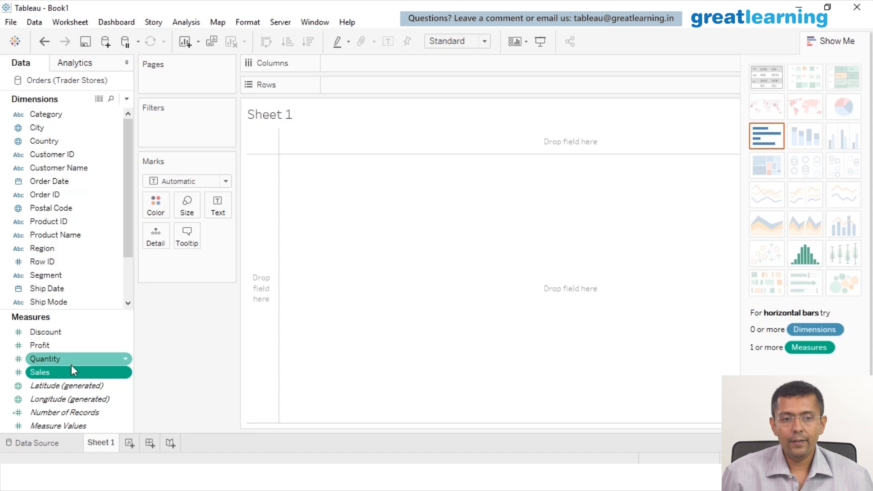
pyautogui.click(95, 389)
pyautogui.keyDown('ctrl'); pyautogui.click(80, 399); pyautogui.keyUp('ctrl')
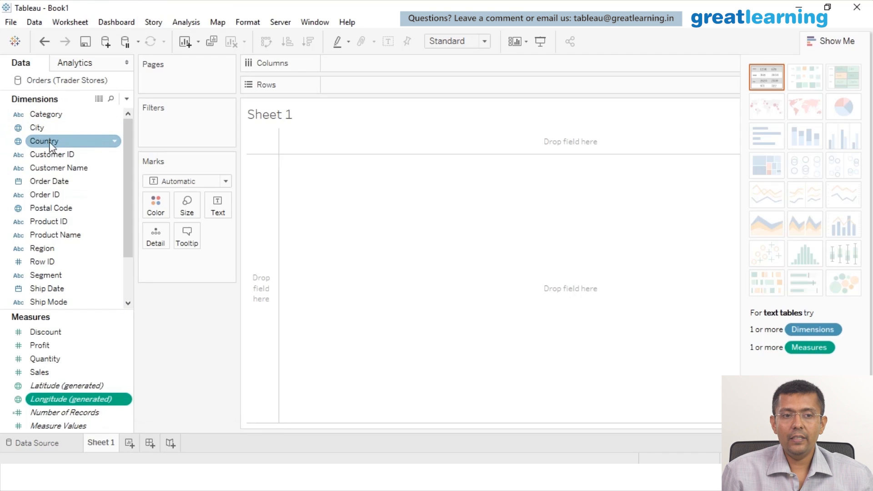
pyautogui.scroll(-2, 127, 282)
pyautogui.click(42, 263)
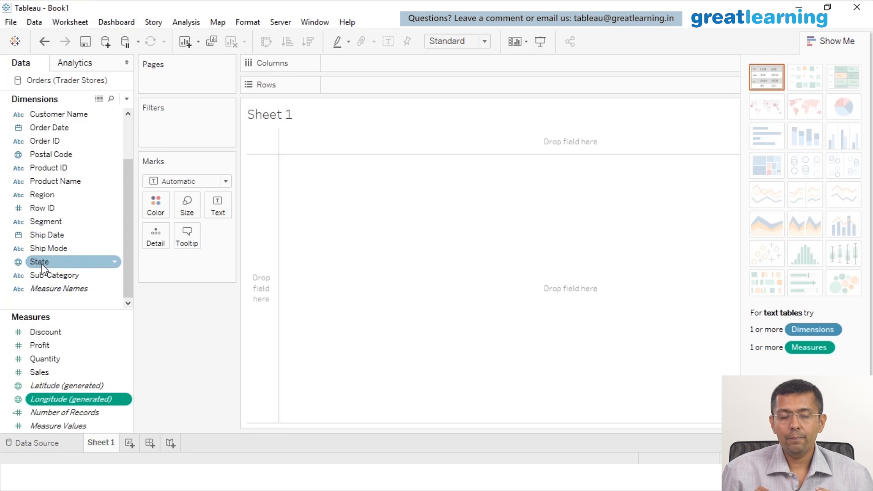
pyautogui.click(42, 264)
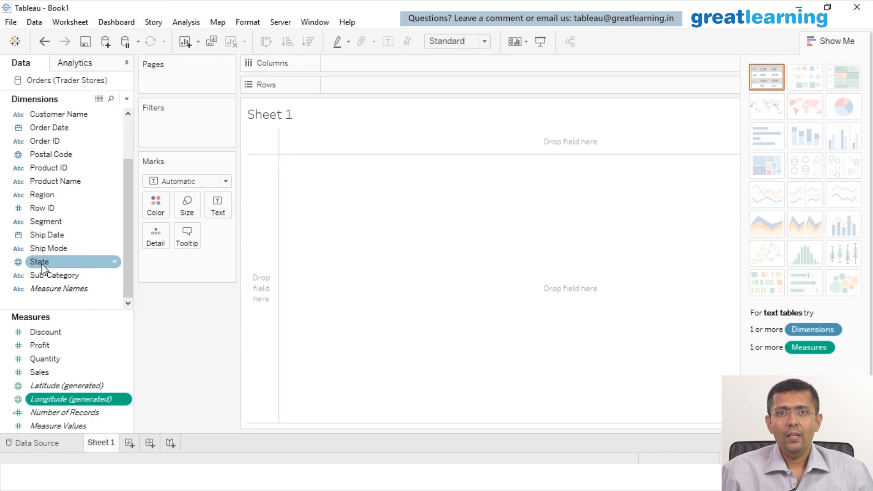
pyautogui.click(42, 264)
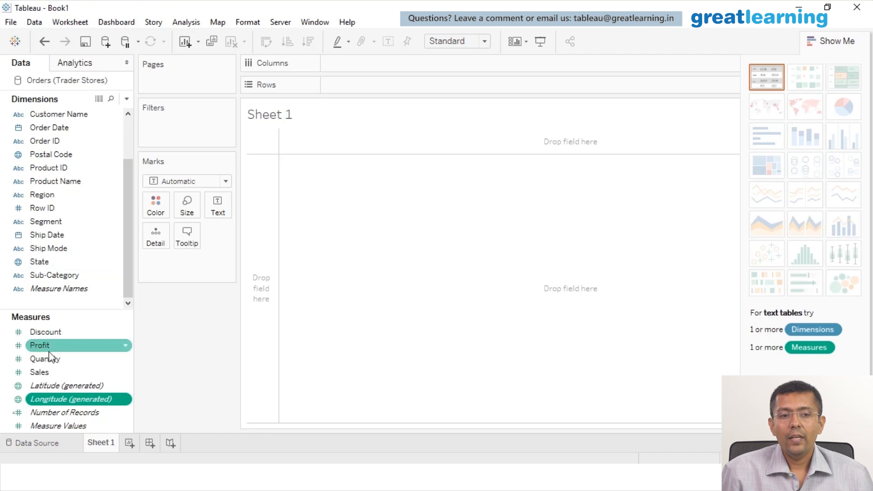
pyautogui.click(89, 389)
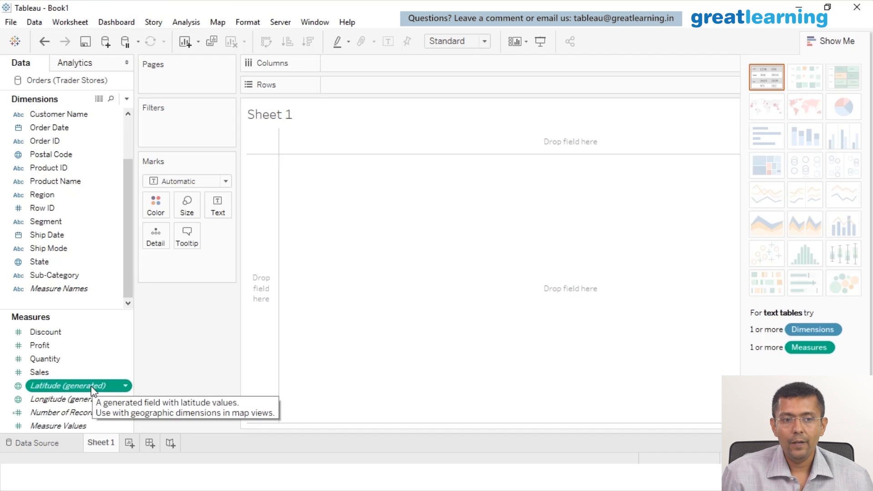
pyautogui.click(90, 415)
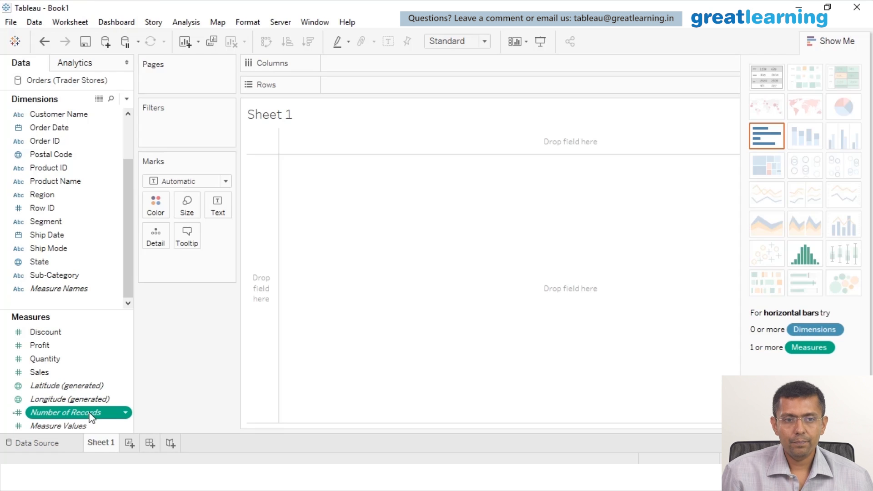
pyautogui.click(77, 426)
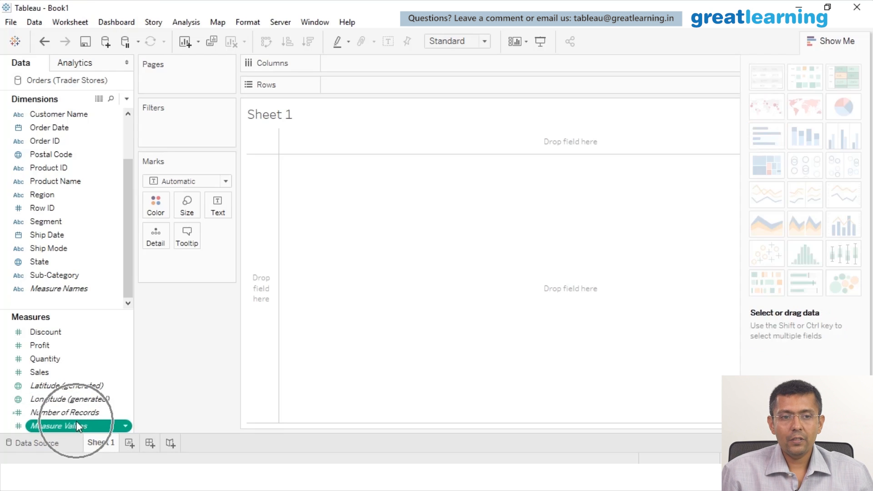
pyautogui.click(80, 291)
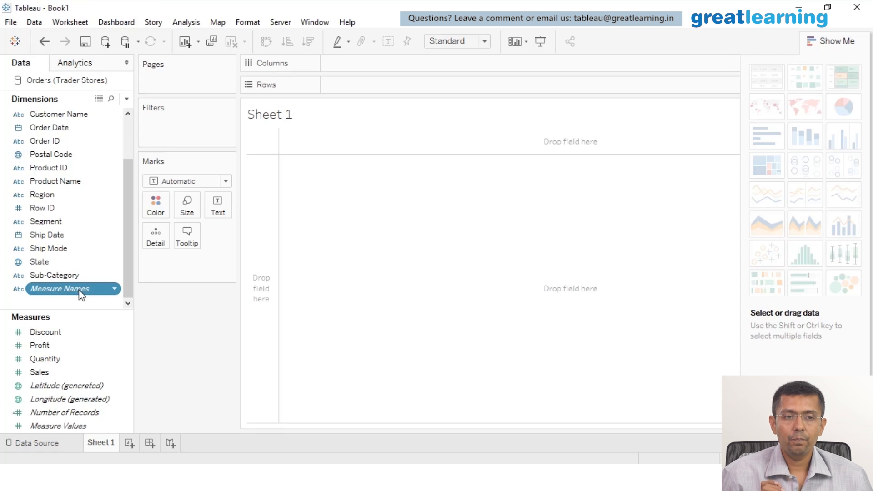
# - Hide the Show Me chart suggestions and place the Sub-Category dimension on Rows
pyautogui.click(821, 41)
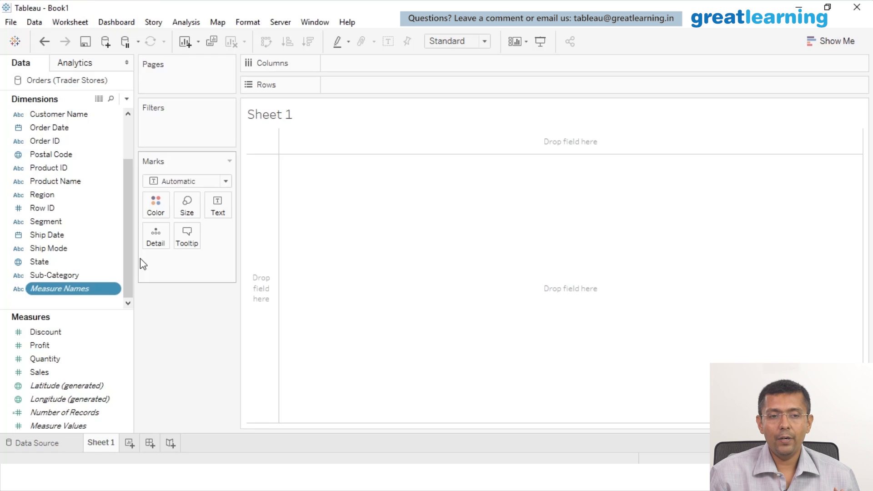
pyautogui.click(71, 273)
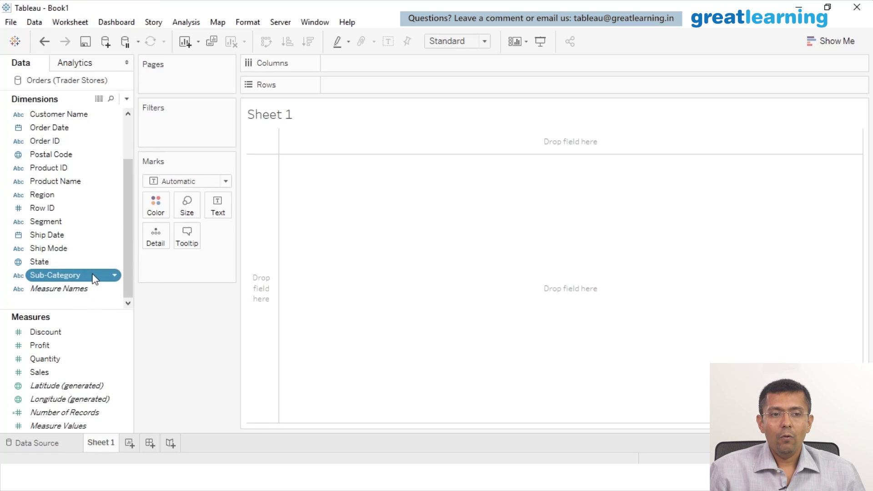
pyautogui.moveTo(94, 277); pyautogui.dragTo(400, 91)
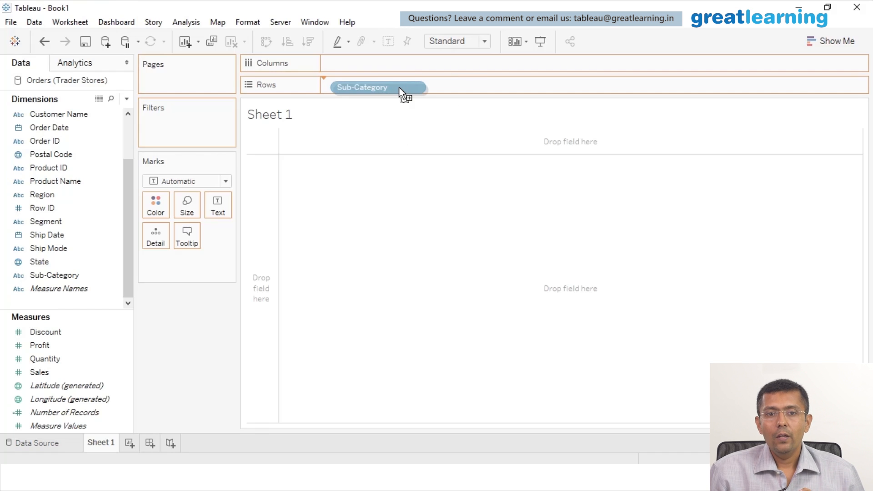
pyautogui.moveTo(400, 91); pyautogui.dragTo(399, 89)
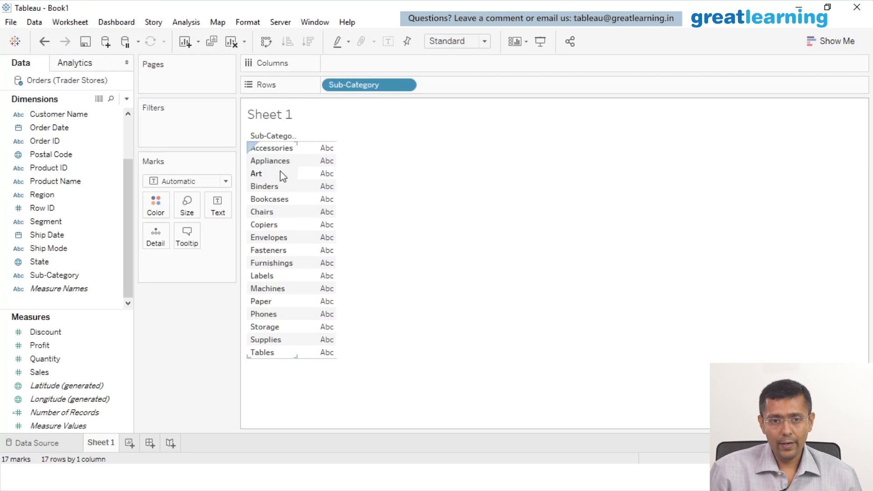
pyautogui.moveTo(335, 171)
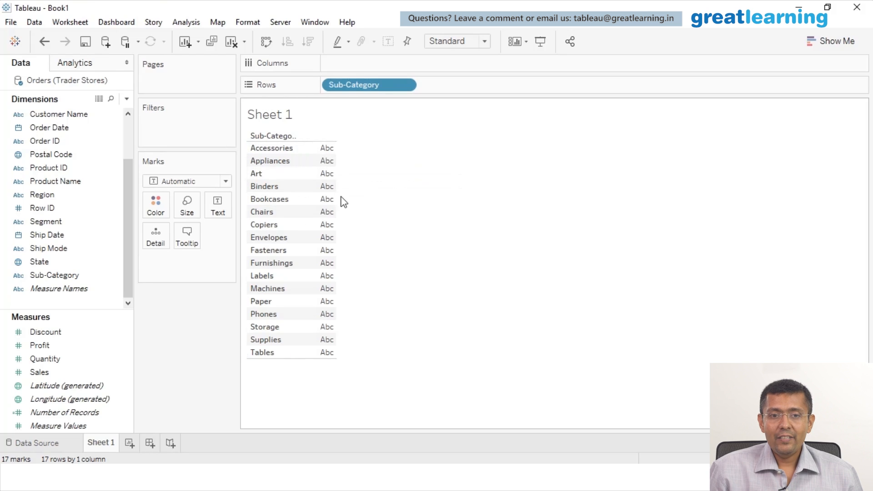
# - Place the Region dimension on Columns to split the Sub-Category table by region
pyautogui.moveTo(339, 329)
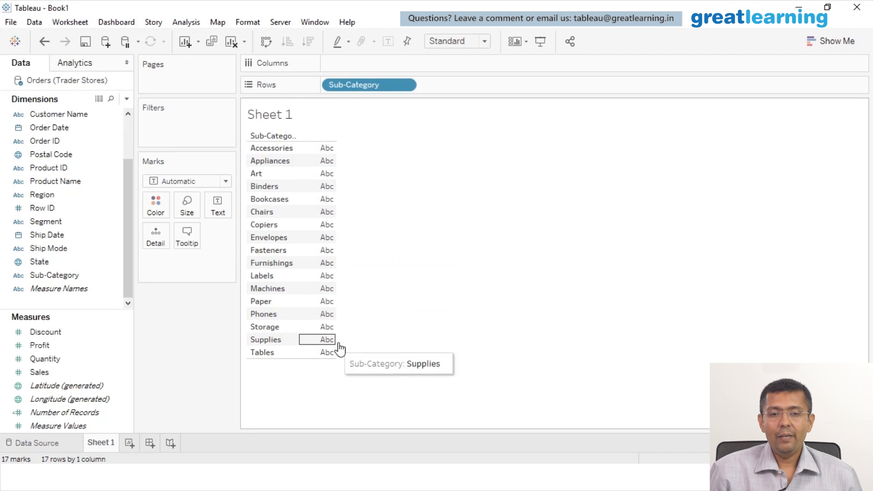
pyautogui.moveTo(340, 363)
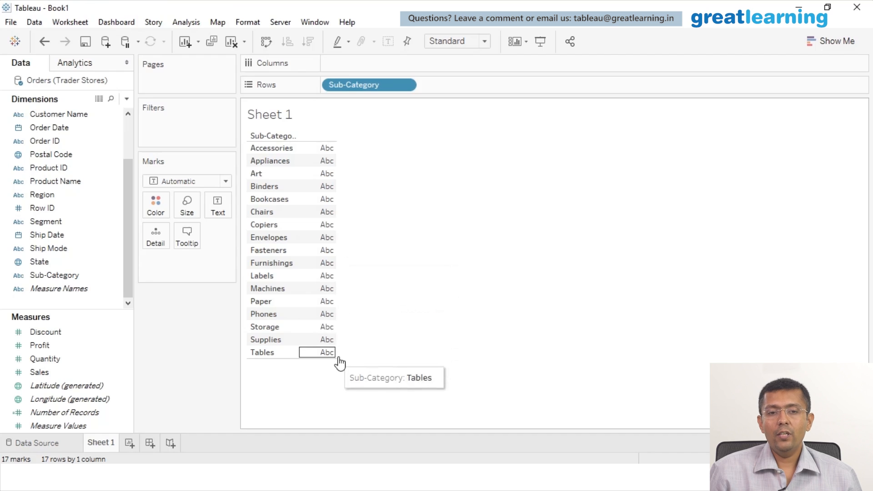
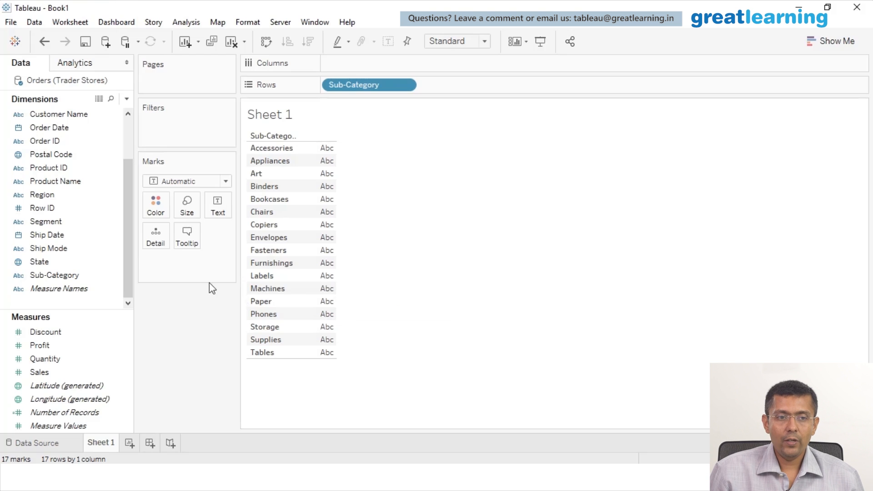
pyautogui.click(121, 273)
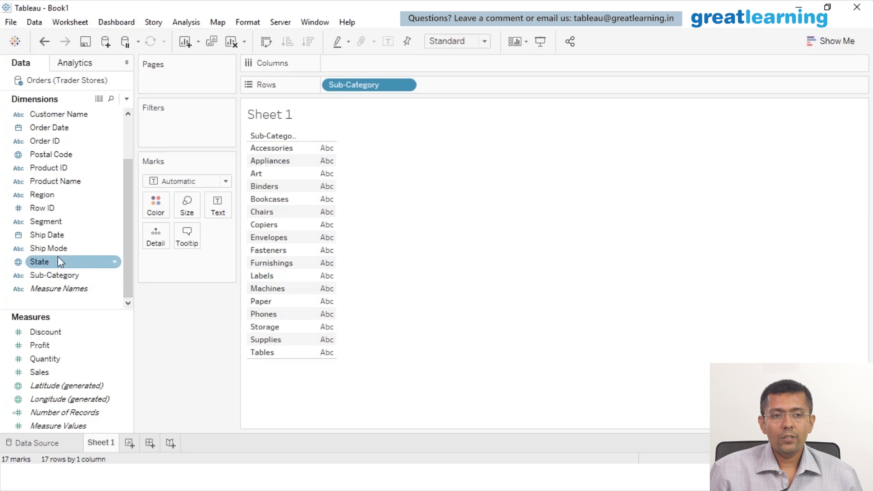
pyautogui.click(41, 199)
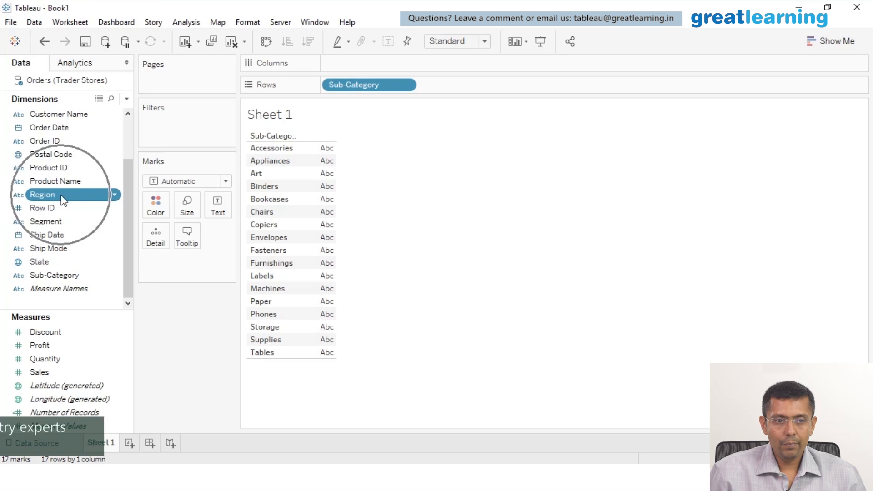
pyautogui.moveTo(61, 195); pyautogui.dragTo(356, 68)
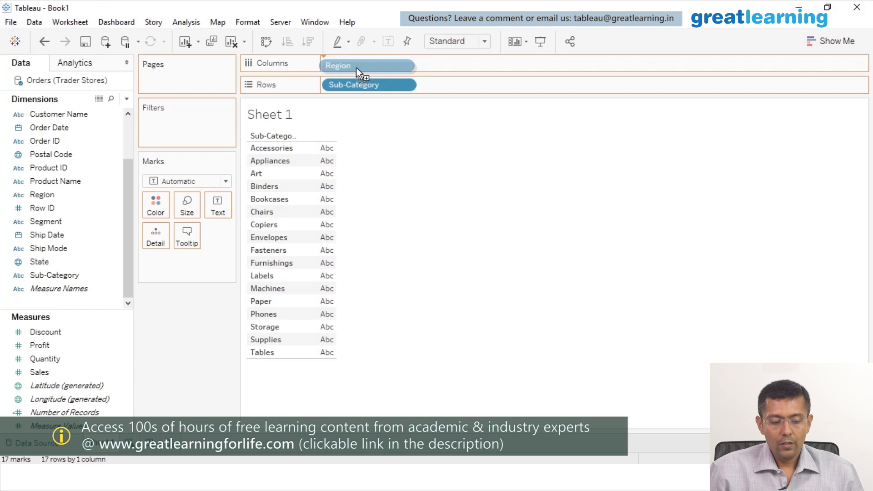
pyautogui.moveTo(356, 67); pyautogui.dragTo(356, 67)
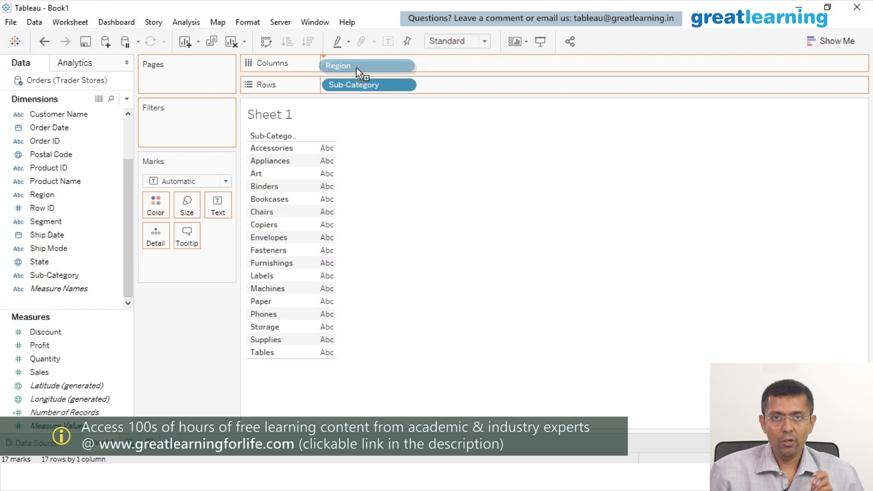
pyautogui.moveTo(355, 70); pyautogui.dragTo(356, 70)
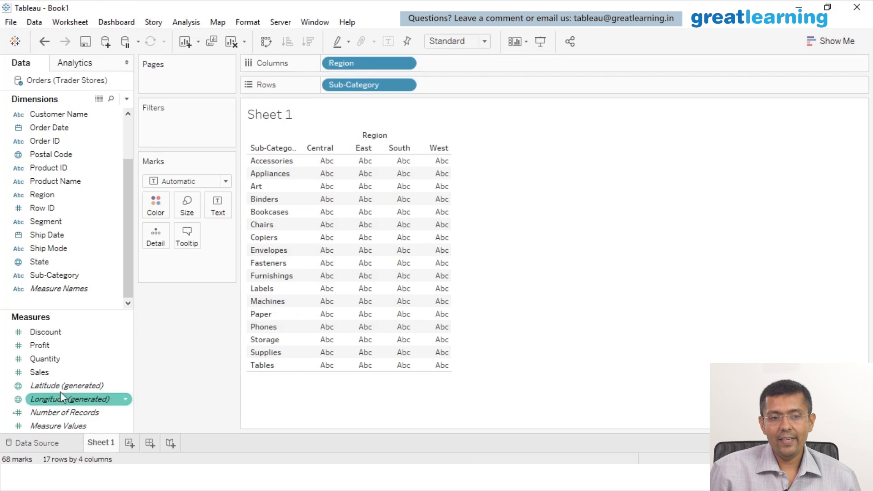
# - Add the Sales measure to the body of the Sub-Category by Region table as text values
pyautogui.press('ctrl')
pyautogui.press('ctrl')
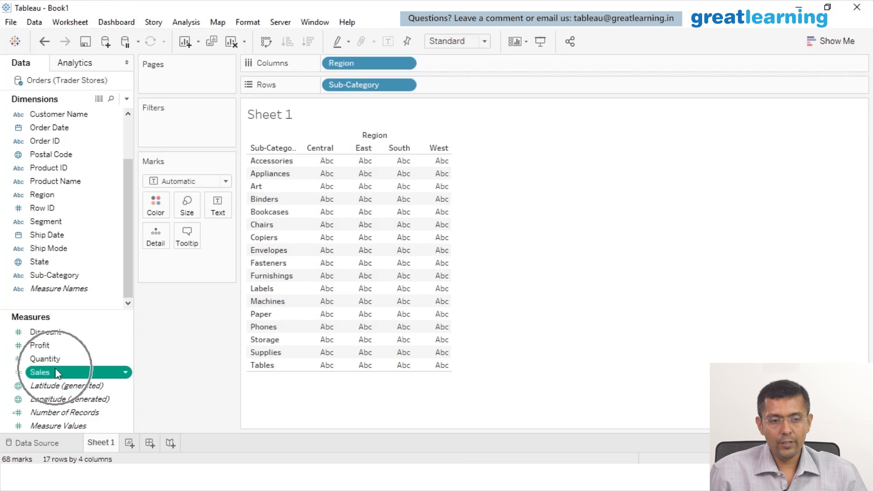
pyautogui.press('ctrl')
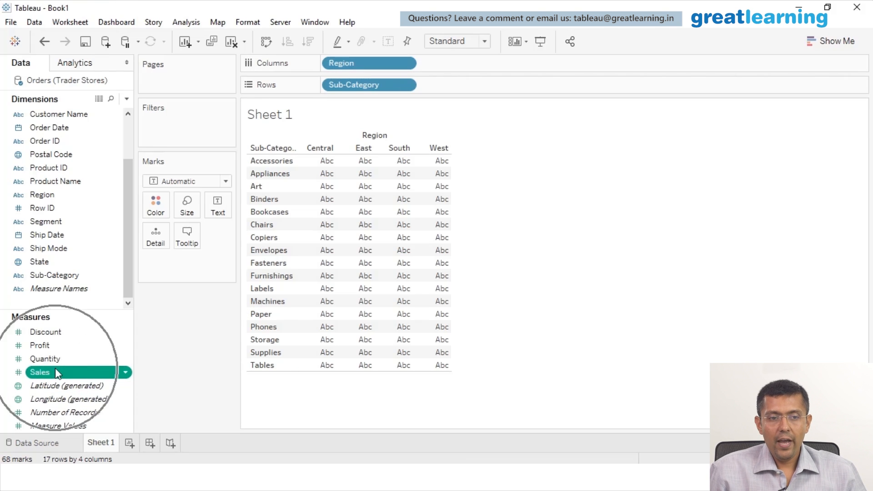
pyautogui.moveTo(55, 367); pyautogui.dragTo(381, 249)
pyautogui.press('ctrl')
pyautogui.press('ctrl')
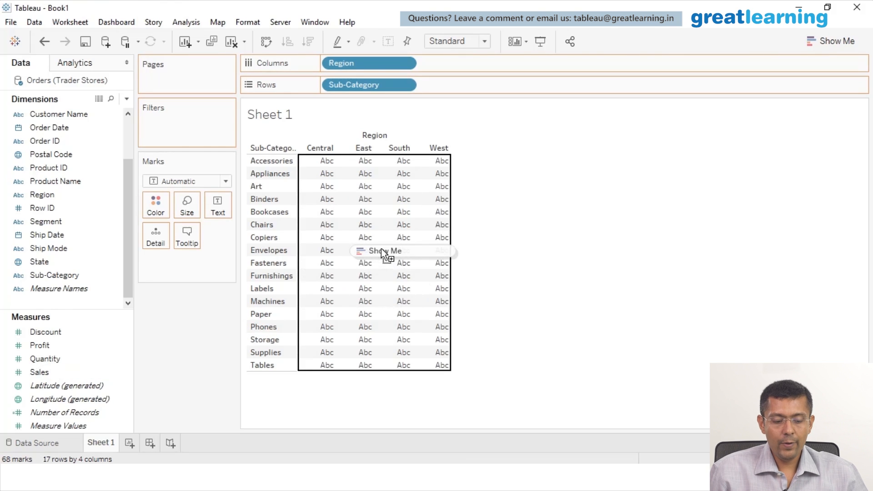
pyautogui.press('ctrl')
pyautogui.press('ctrl')
pyautogui.press('ctrl')
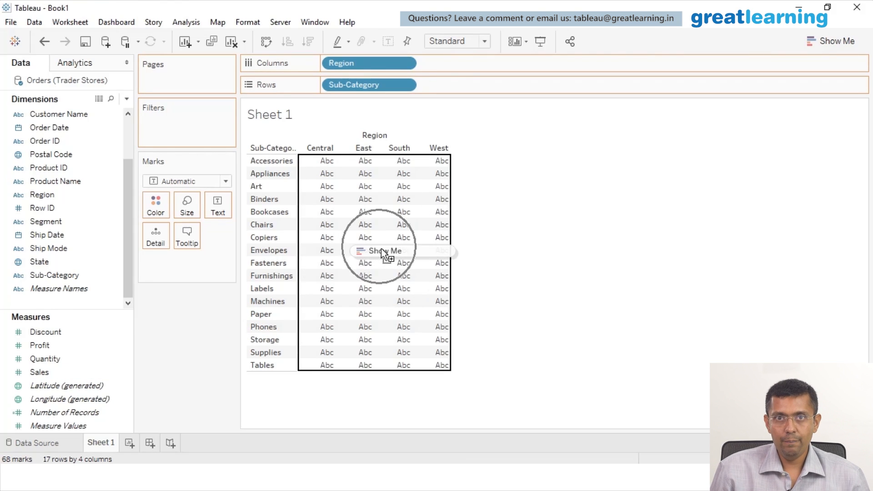
pyautogui.moveTo(381, 248); pyautogui.dragTo(373, 251)
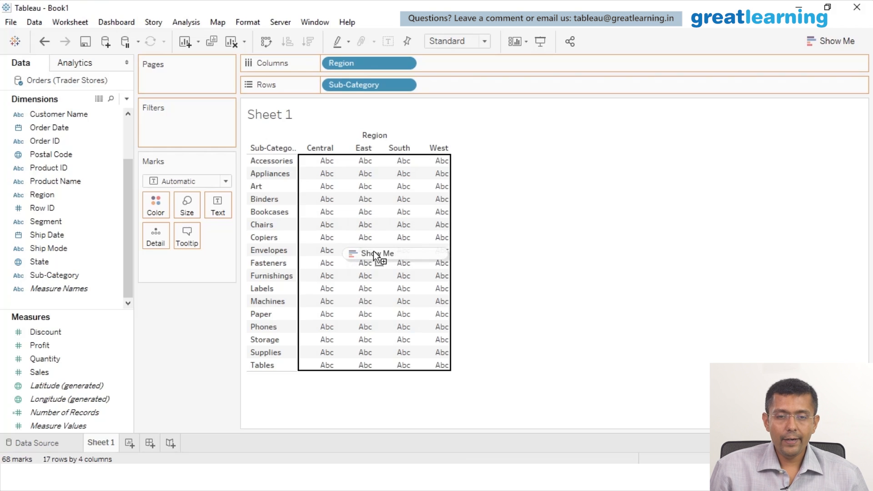
pyautogui.moveTo(373, 251); pyautogui.dragTo(51, 374)
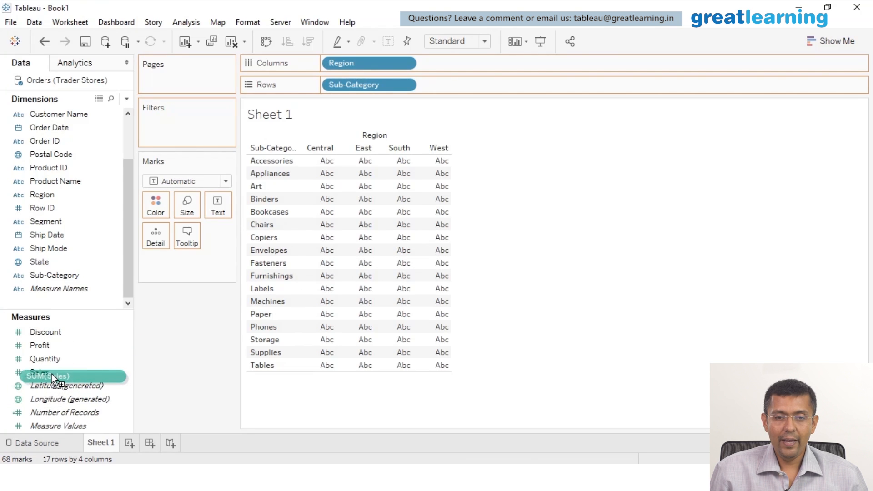
pyautogui.moveTo(50, 373); pyautogui.dragTo(368, 300)
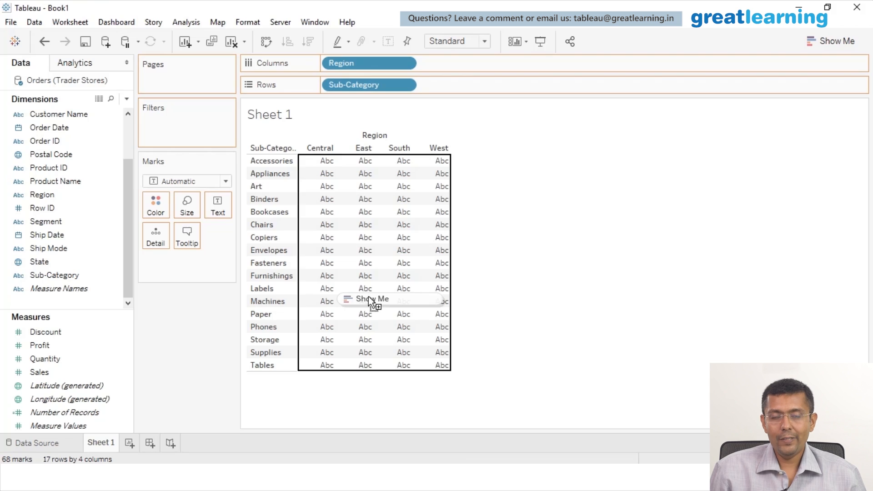
pyautogui.moveTo(368, 300); pyautogui.dragTo(368, 300)
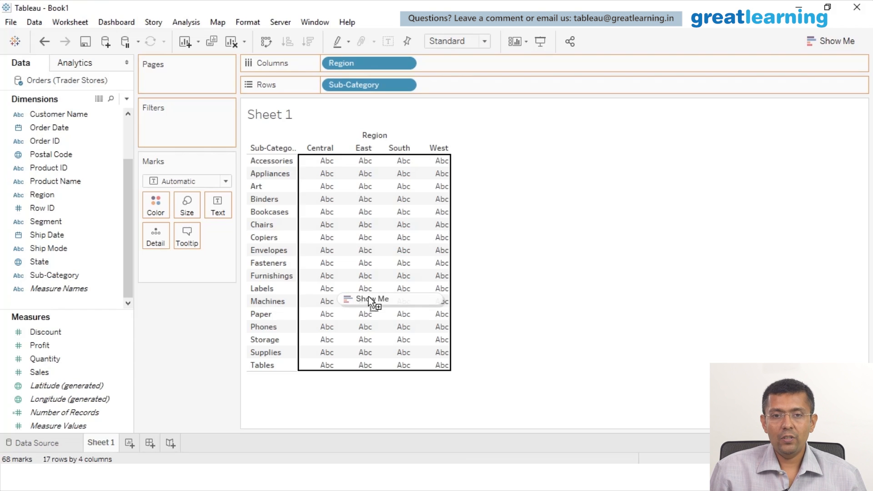
pyautogui.moveTo(369, 300); pyautogui.dragTo(369, 300)
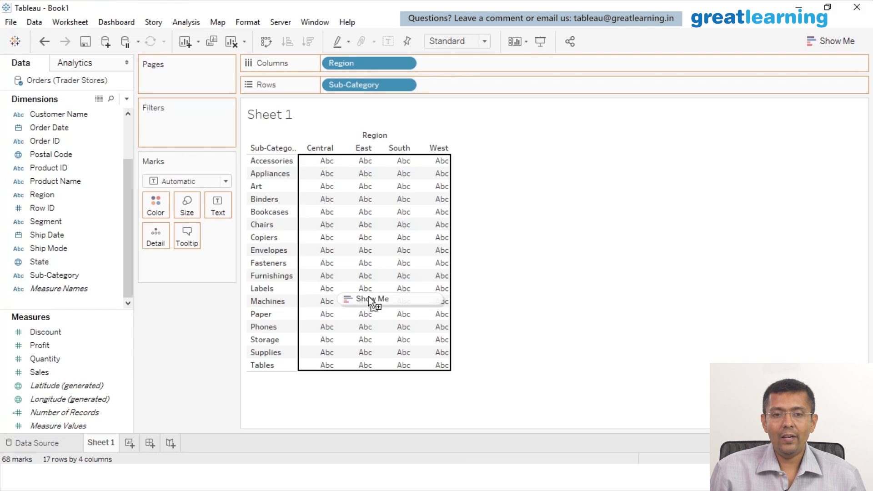
pyautogui.moveTo(368, 297); pyautogui.dragTo(368, 297)
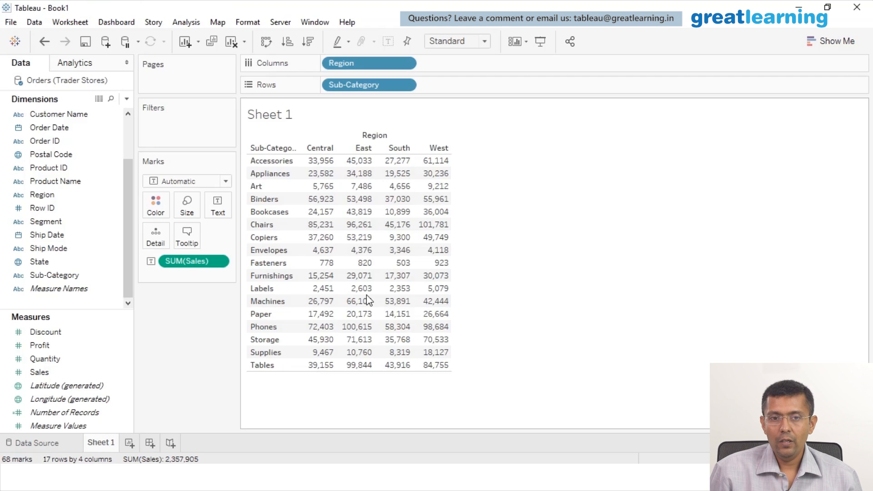
# - Check the Sales value for Chairs in the Central region and add the Profit measure to the table body alongside Sales
pyautogui.click(329, 227)
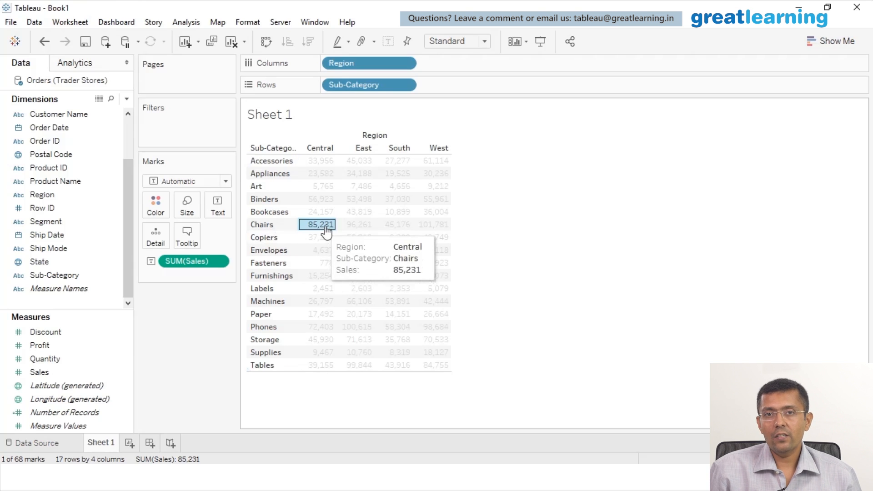
pyautogui.moveTo(327, 231)
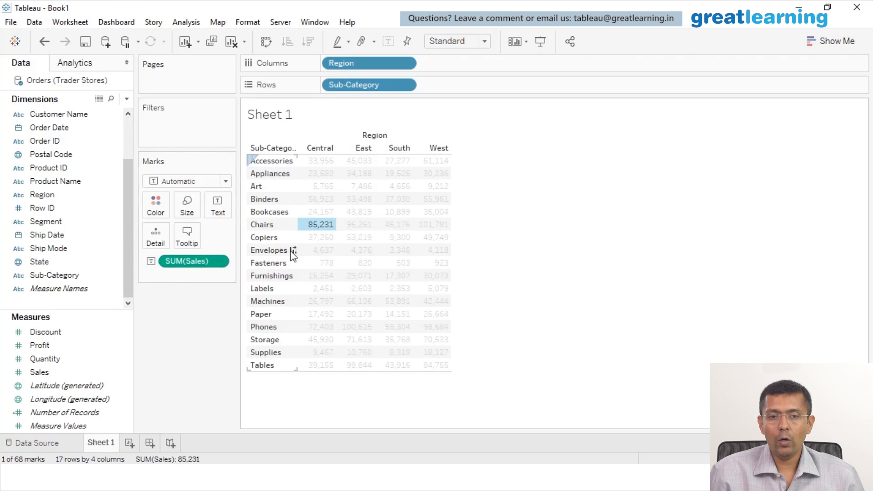
pyautogui.click(339, 228)
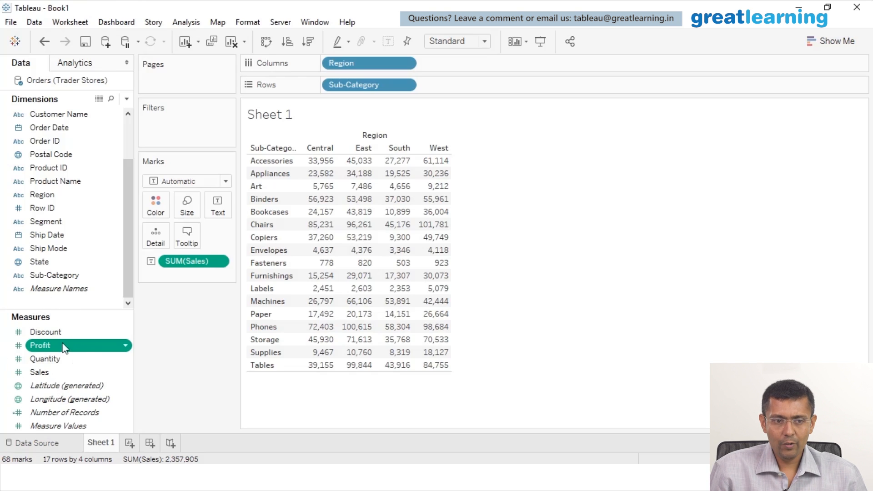
pyautogui.moveTo(62, 344); pyautogui.dragTo(379, 235)
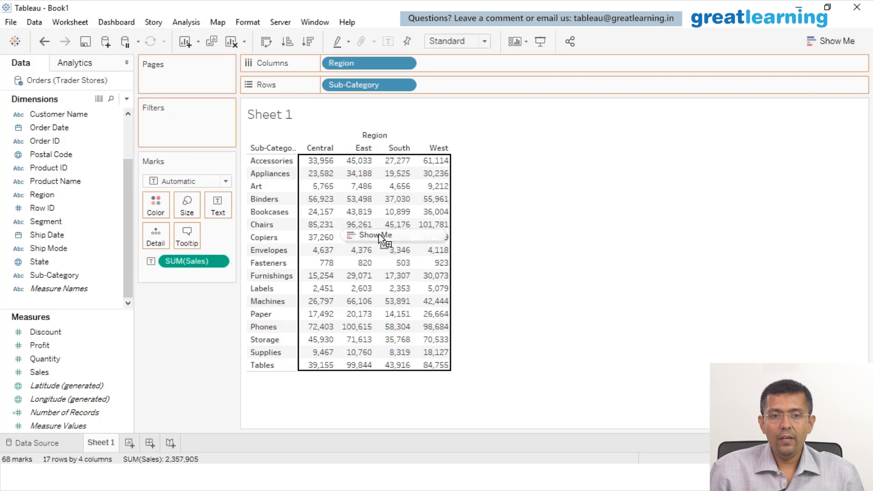
pyautogui.moveTo(379, 235); pyautogui.dragTo(378, 236)
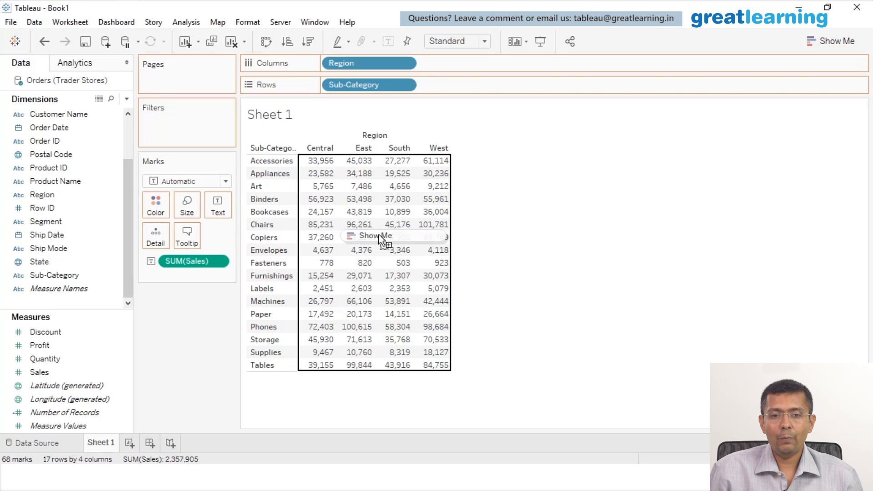
pyautogui.moveTo(379, 235); pyautogui.dragTo(377, 237)
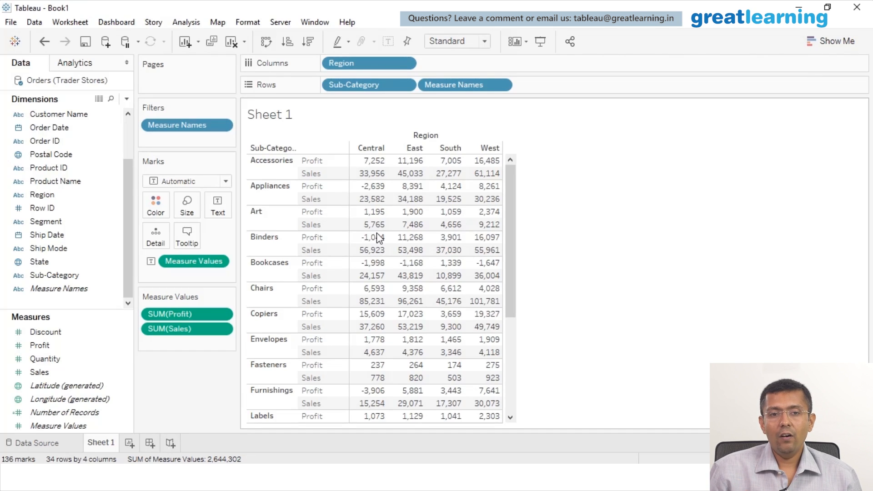
# - Move Measure Names from Rows to Columns after Region, so Profit and Sales sit side by side within each region
pyautogui.click(330, 163)
pyautogui.click(325, 174)
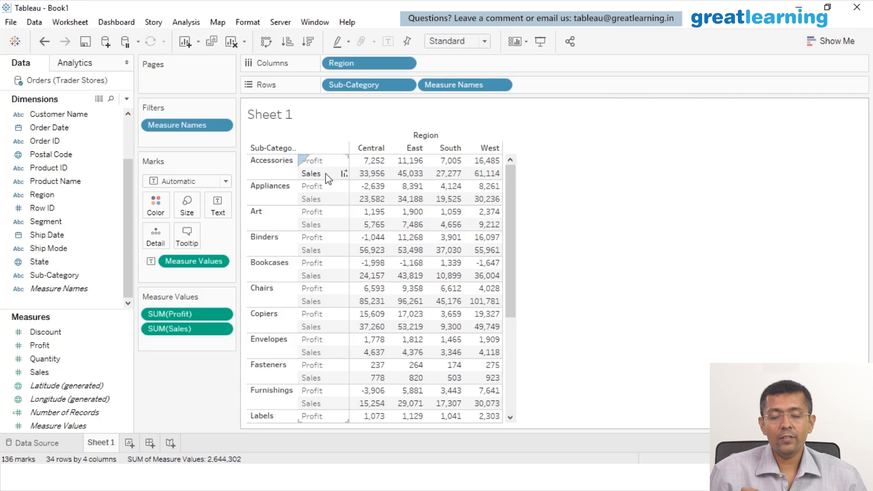
pyautogui.click(477, 91)
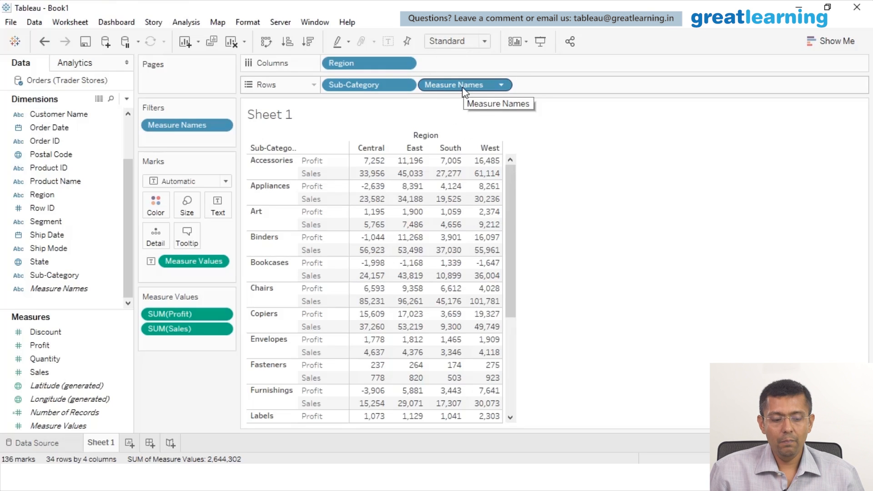
pyautogui.moveTo(464, 91); pyautogui.dragTo(467, 64)
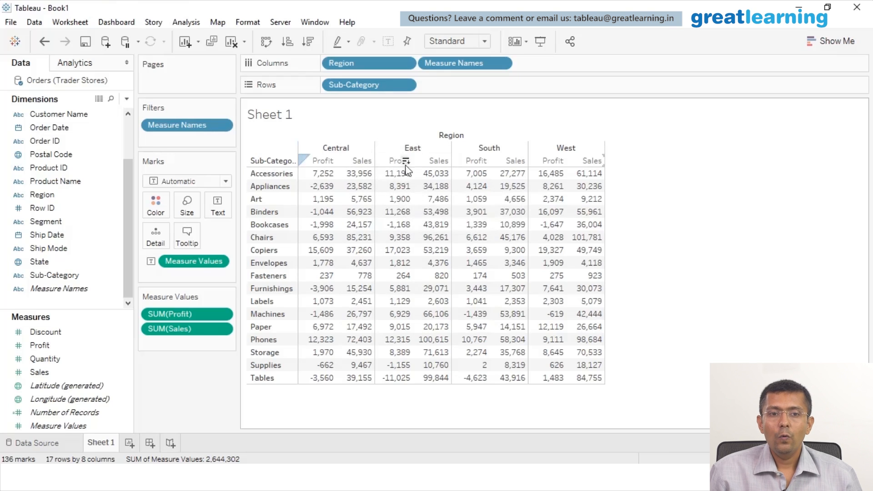
pyautogui.moveTo(395, 178)
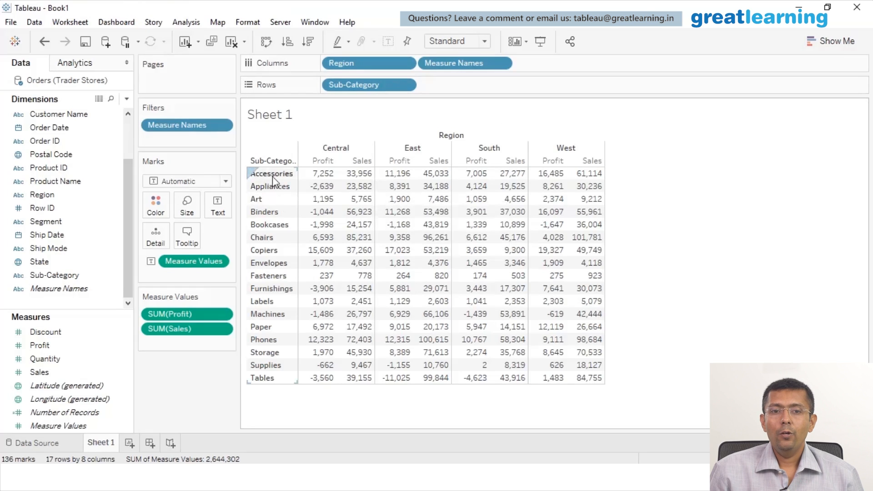
pyautogui.moveTo(328, 182)
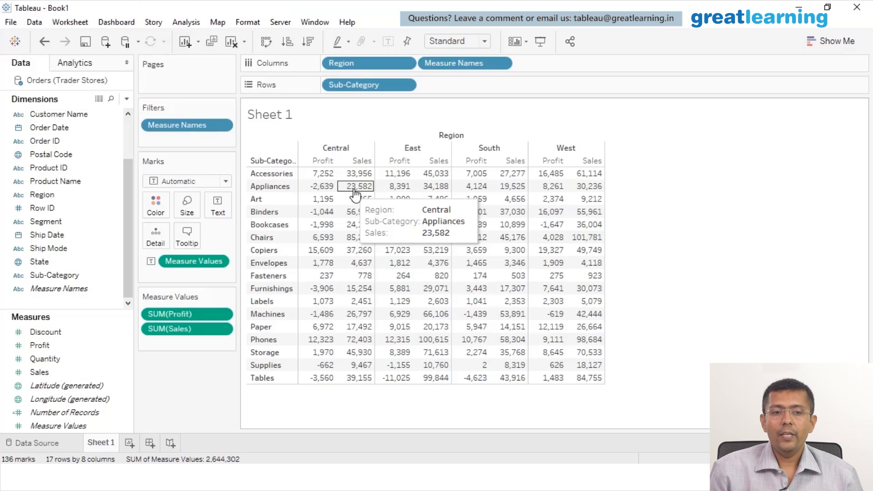
# - Try Measure Names ahead of Region on Columns to group the regions under each measure, and return it after Region
pyautogui.click(468, 65)
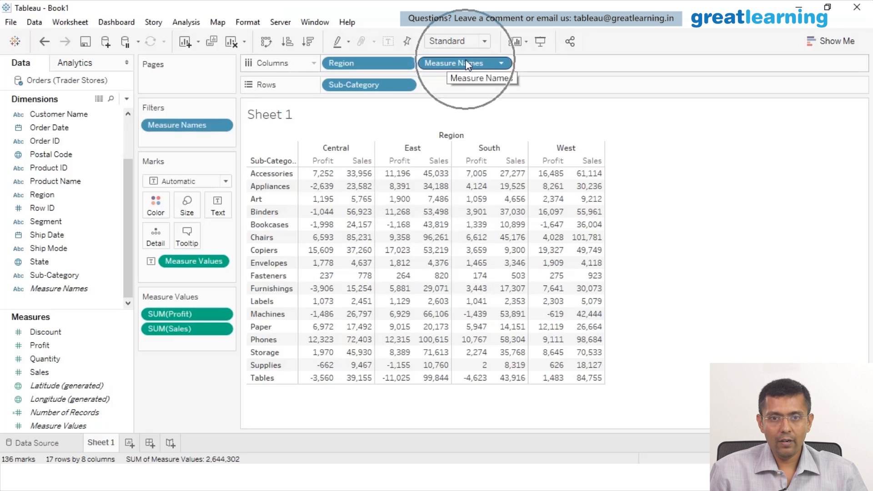
pyautogui.moveTo(467, 65); pyautogui.dragTo(340, 65)
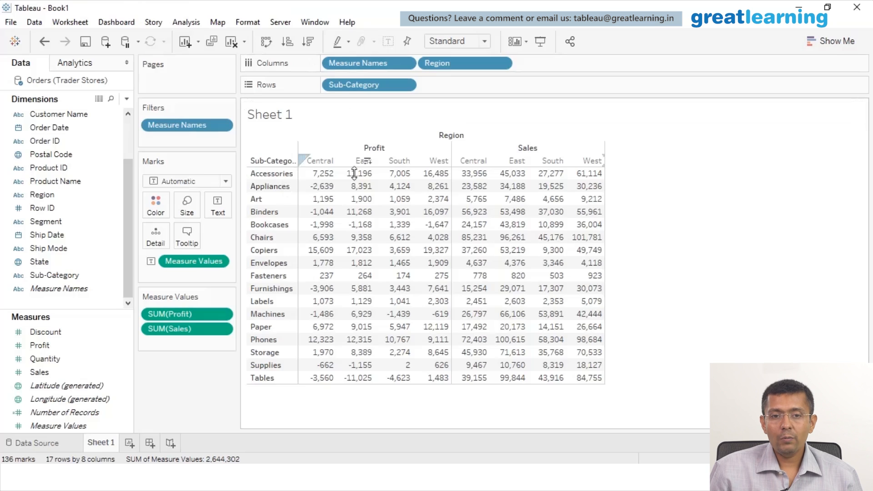
pyautogui.moveTo(438, 174)
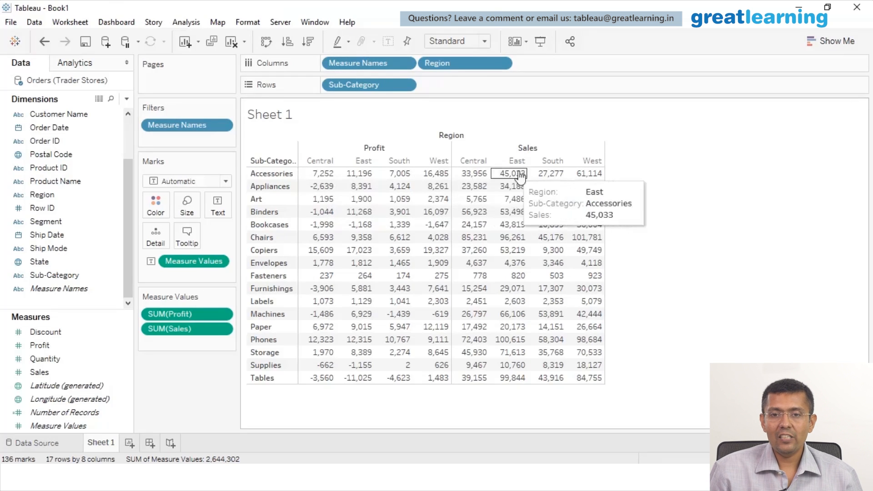
pyautogui.moveTo(570, 173)
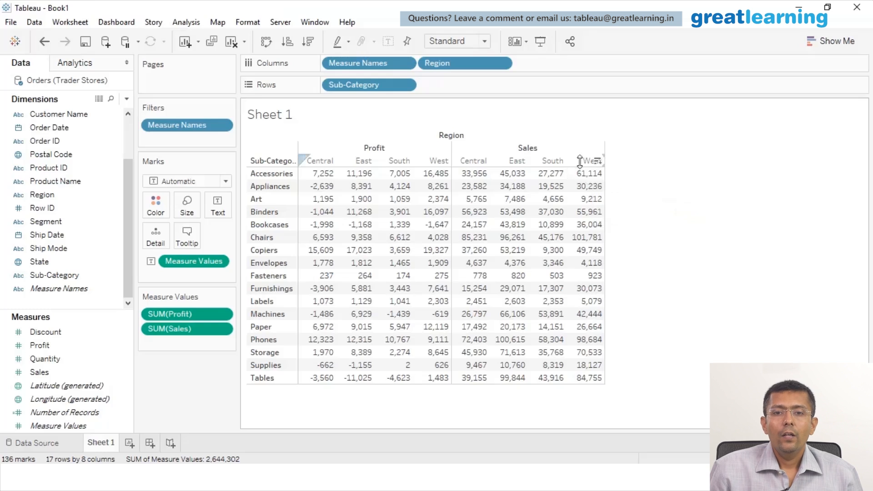
pyautogui.moveTo(365, 59); pyautogui.dragTo(544, 64)
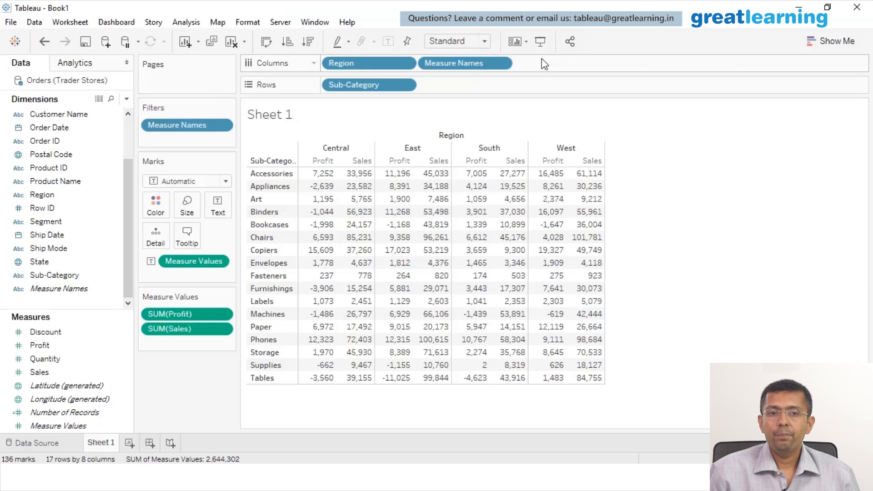
# - Replace the Sheet 1 title with "High Sales and Low Profits"
pyautogui.doubleClick(287, 116)
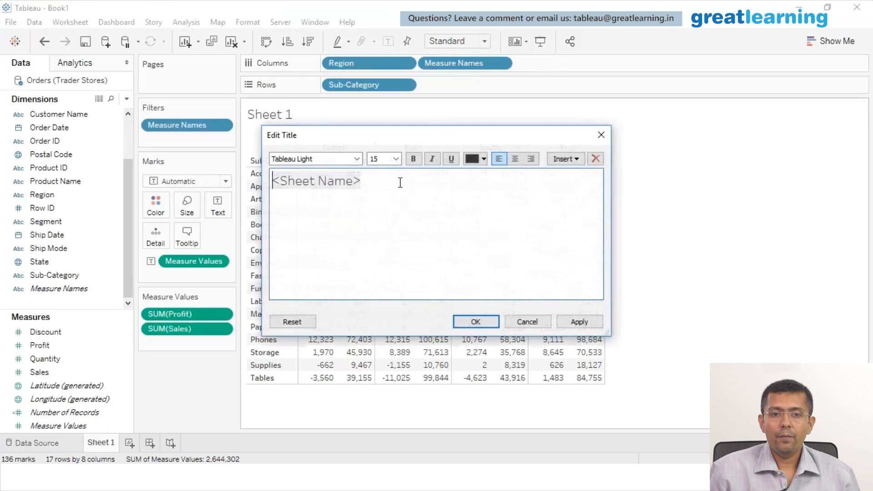
pyautogui.moveTo(322, 200); pyautogui.dragTo(258, 192)
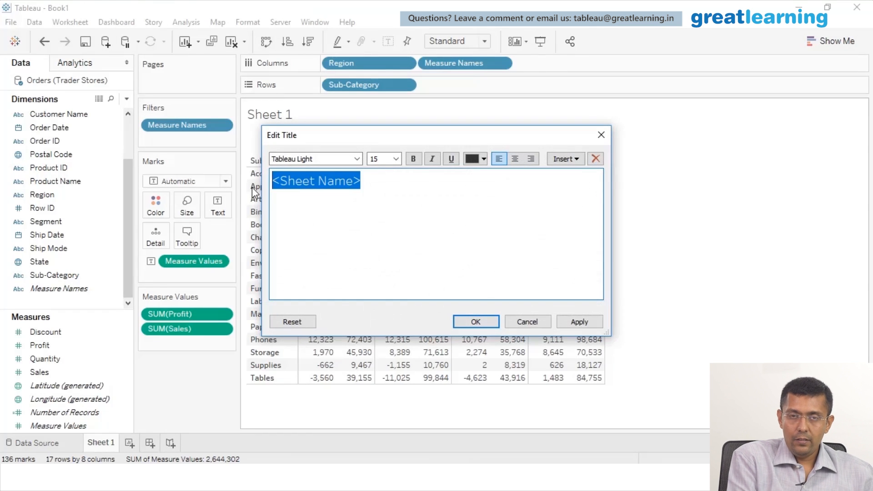
pyautogui.write('hi')
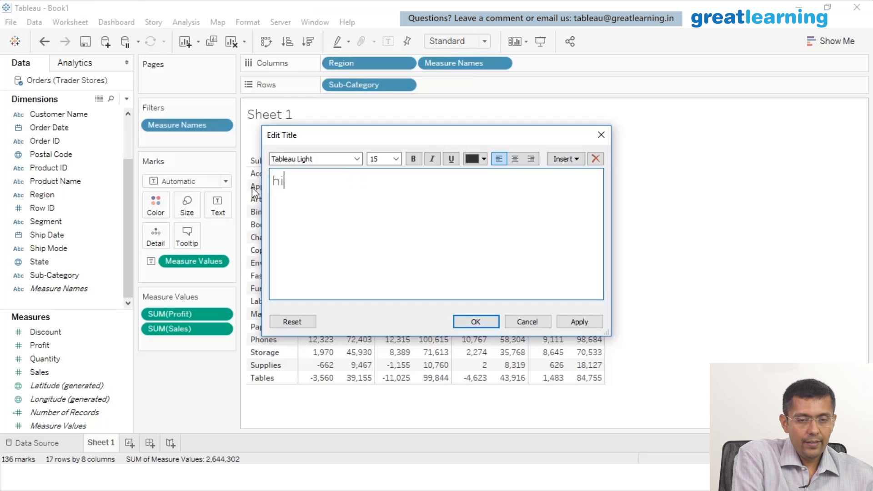
pyautogui.write('gh Sale')
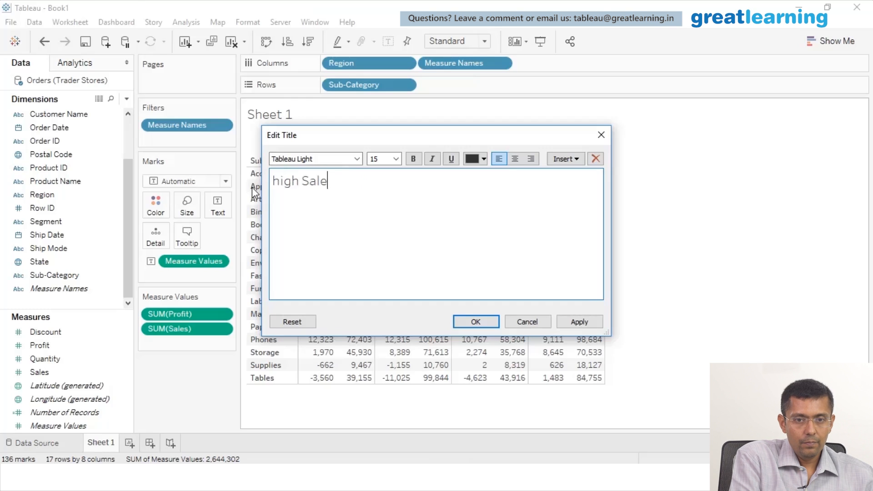
pyautogui.write('s and L')
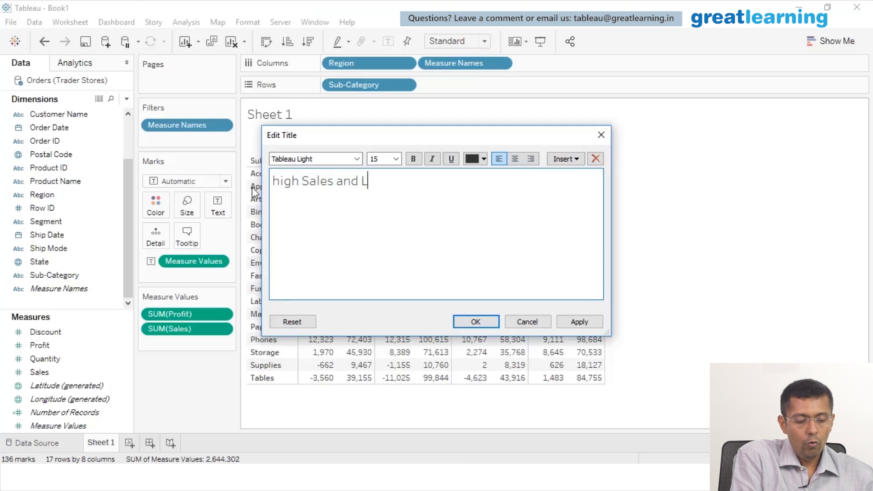
pyautogui.write('ow Profits')
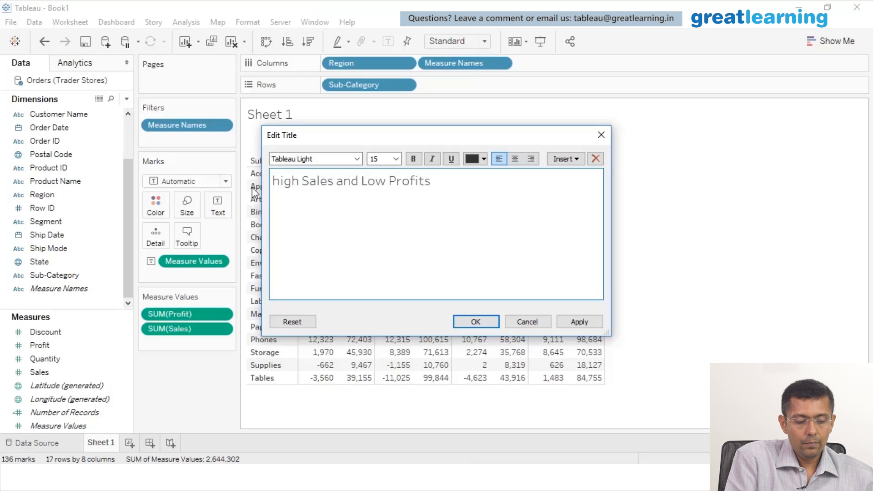
pyautogui.press('Home')
pyautogui.press('Delete')
pyautogui.write('H')
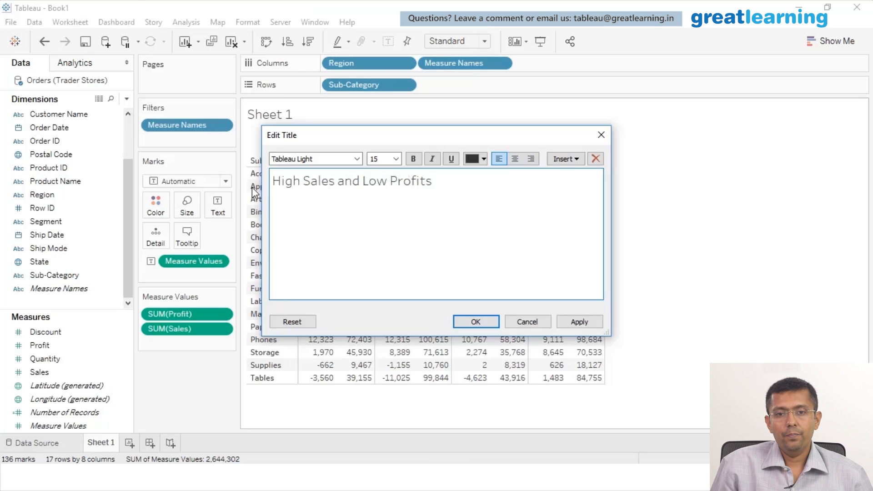
pyautogui.click(486, 323)
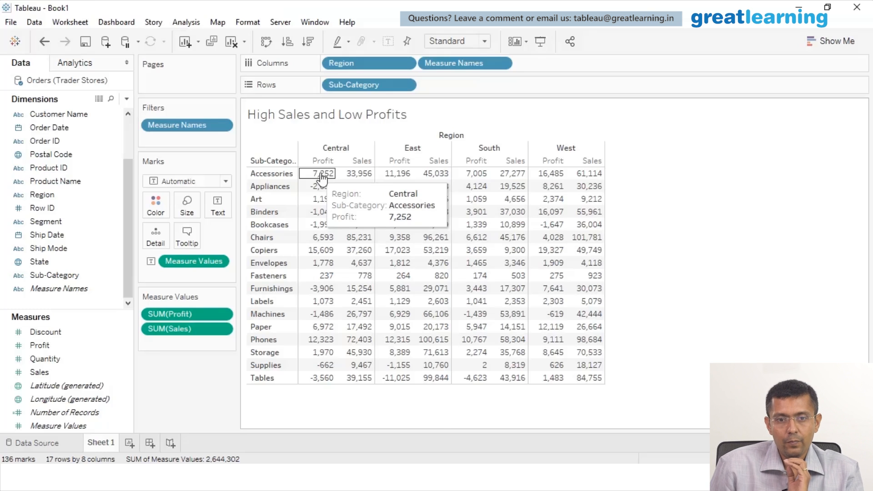
# - Create a new worksheet and lay out Sub-Category on Rows against Region on Columns
pyautogui.click(129, 444)
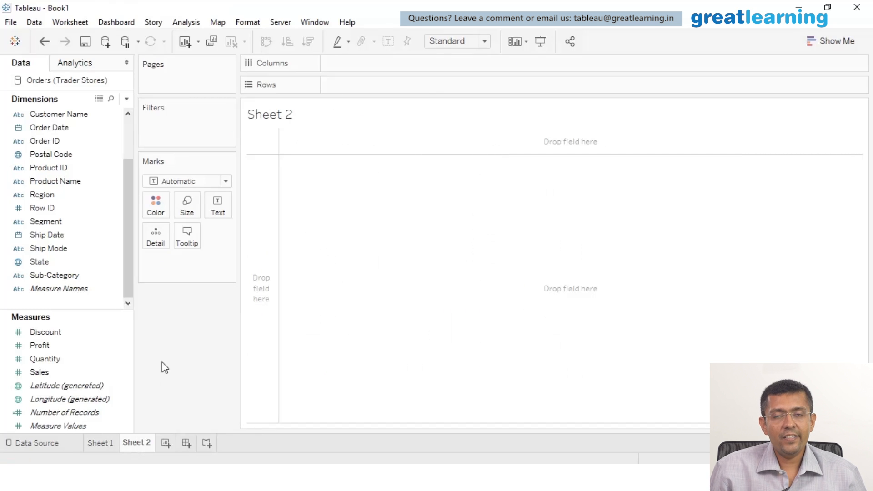
pyautogui.click(67, 276)
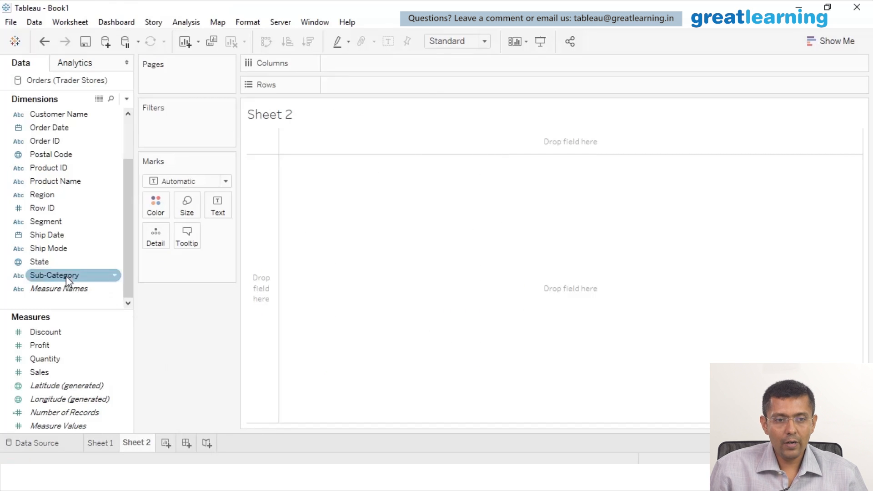
pyautogui.click(66, 275)
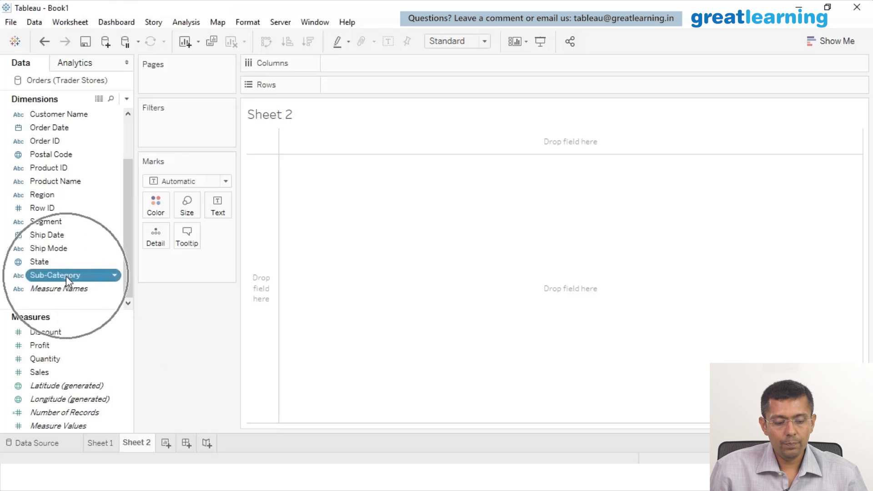
pyautogui.moveTo(67, 277); pyautogui.dragTo(357, 88)
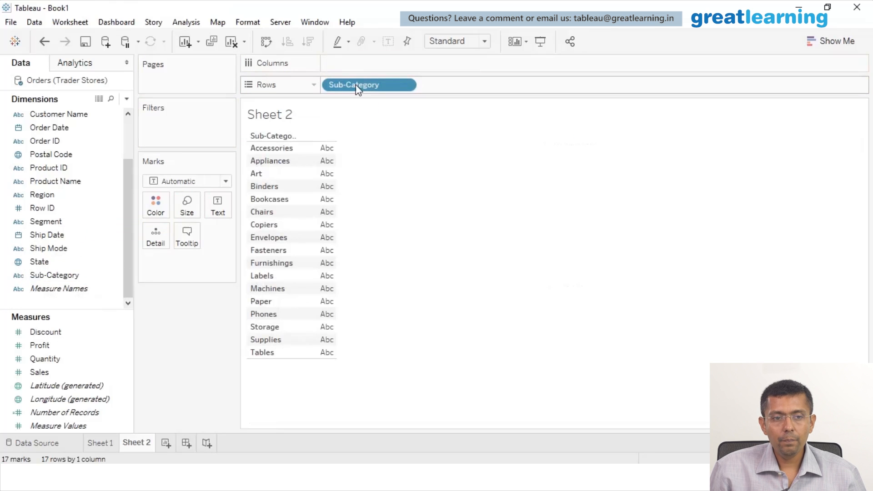
pyautogui.click(68, 199)
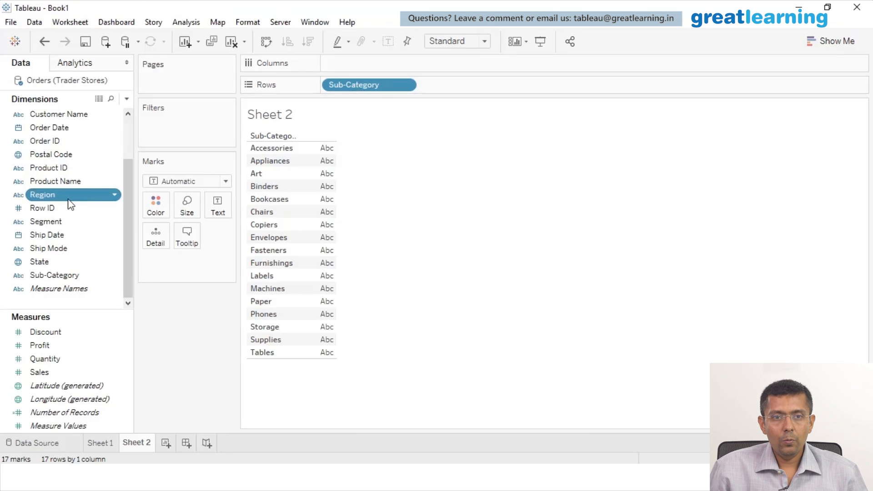
pyautogui.moveTo(86, 192); pyautogui.dragTo(368, 70)
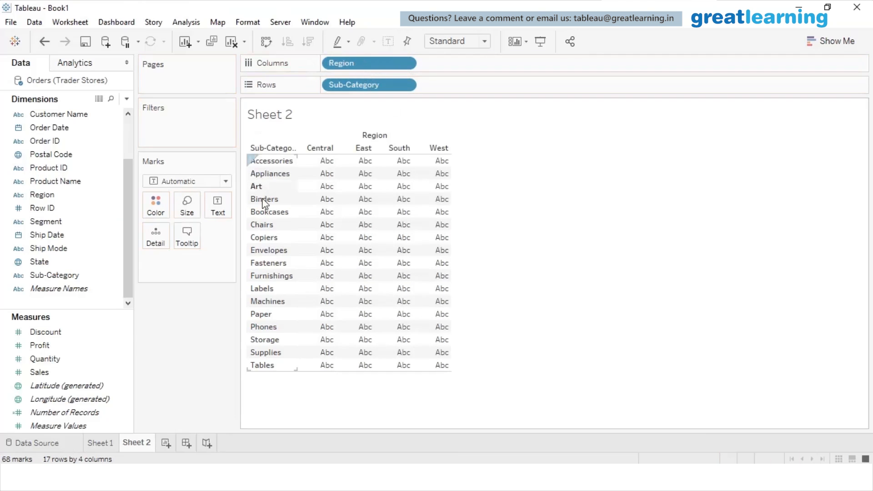
# - Add Sales to Columns after Region to chart it as bars, and color the bars by Profit
pyautogui.click(58, 376)
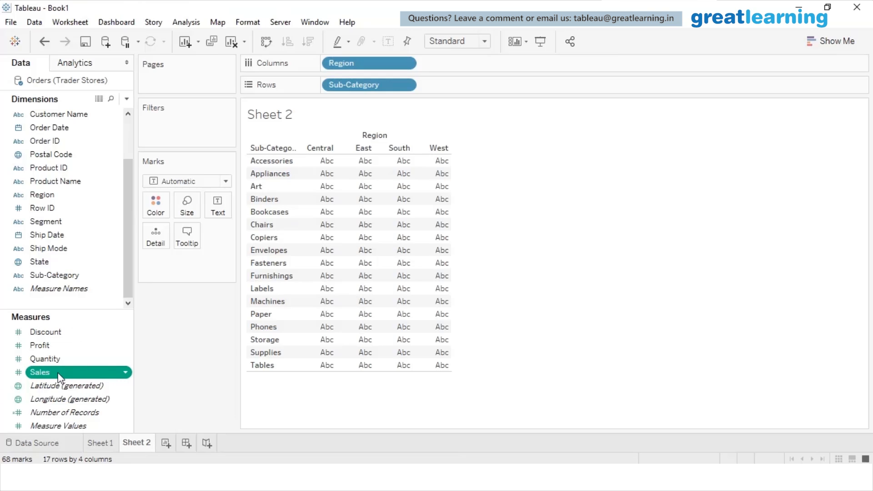
pyautogui.moveTo(59, 377); pyautogui.dragTo(478, 62)
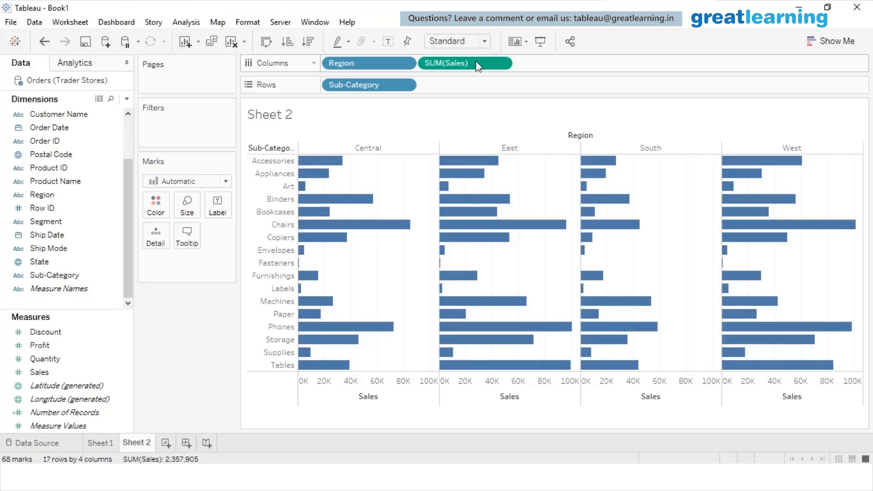
pyautogui.moveTo(319, 164)
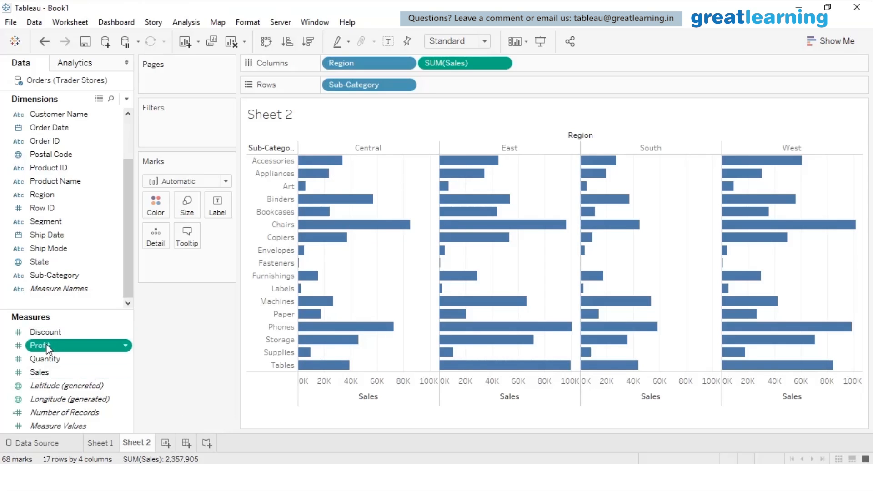
pyautogui.press('ctrl')
pyautogui.press('ctrl')
pyautogui.press('ctrl')
pyautogui.moveTo(48, 348); pyautogui.dragTo(155, 213)
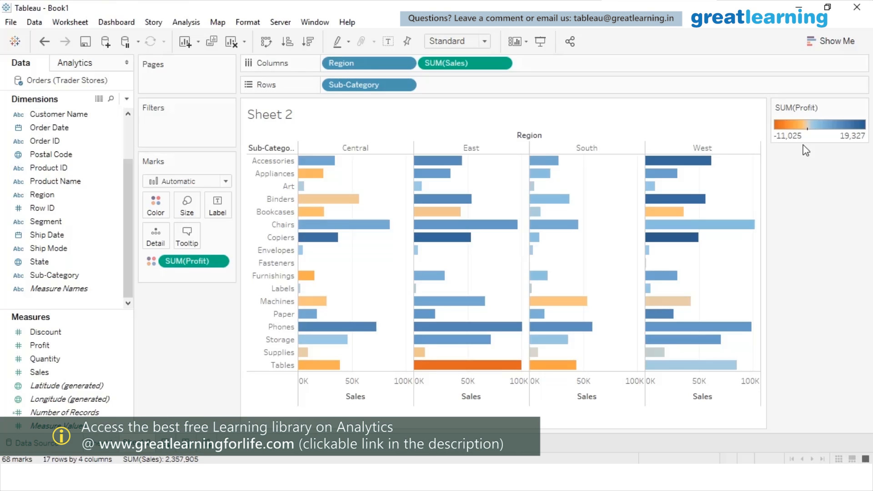
# - Replace the Sheet 2 title with "High Sales Low Profits"
pyautogui.rightClick(288, 114)
pyautogui.click(301, 118)
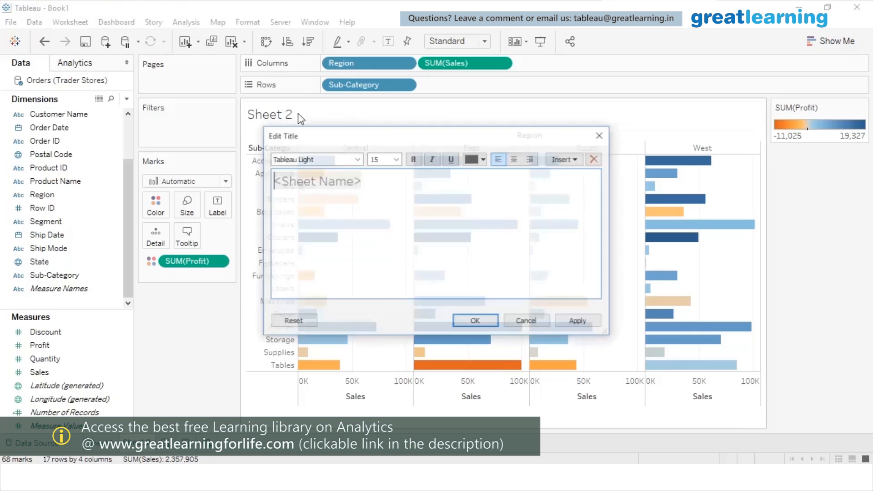
pyautogui.moveTo(414, 188); pyautogui.dragTo(258, 187)
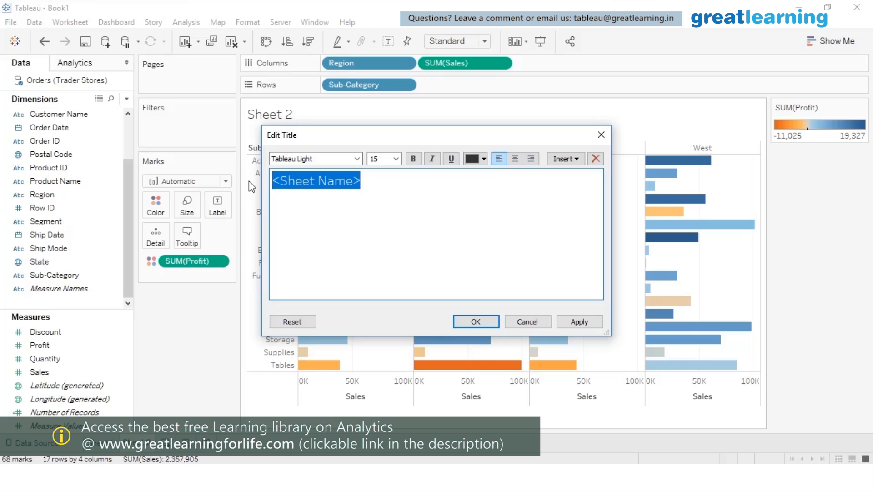
pyautogui.write('High')
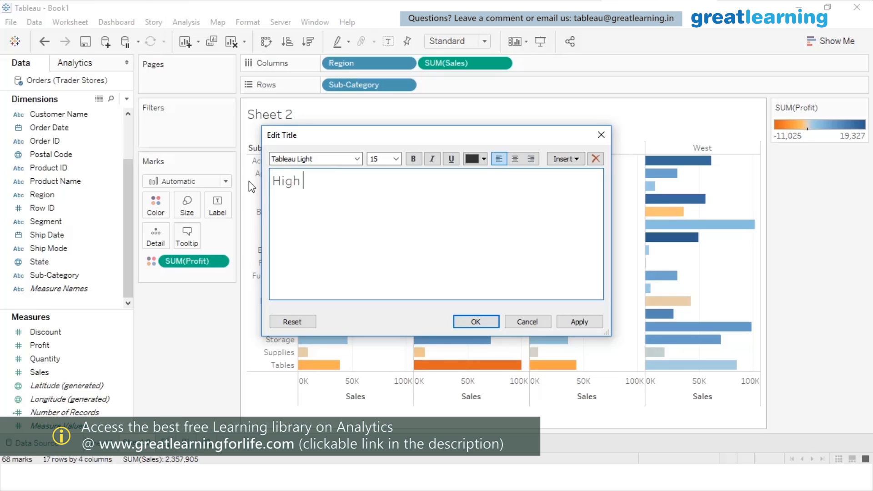
pyautogui.write(' Sales Low Profits')
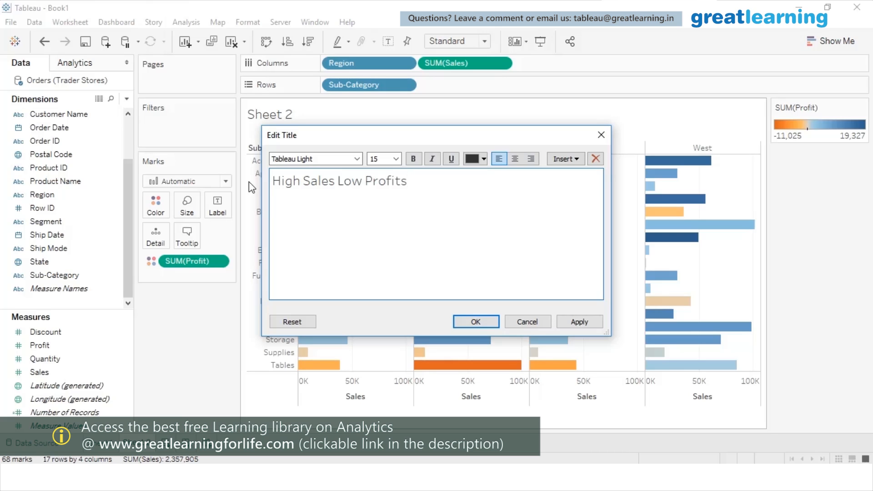
pyautogui.click(476, 322)
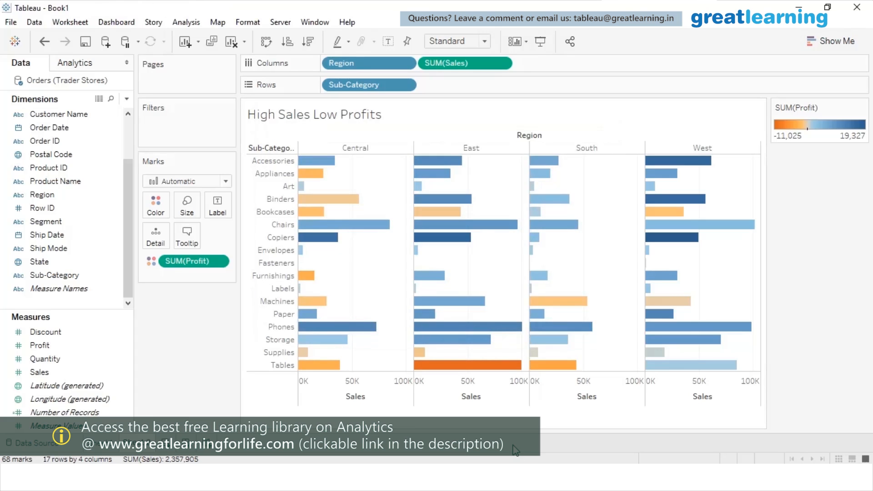
# - Inspect the Tables bar in the East region and compare the bar chart with the text table on Sheet 1
pyautogui.moveTo(513, 371)
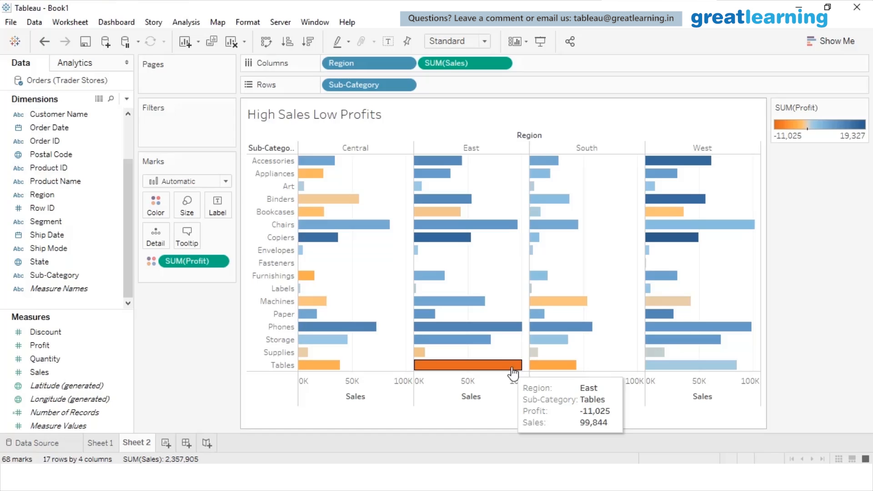
pyautogui.click(97, 444)
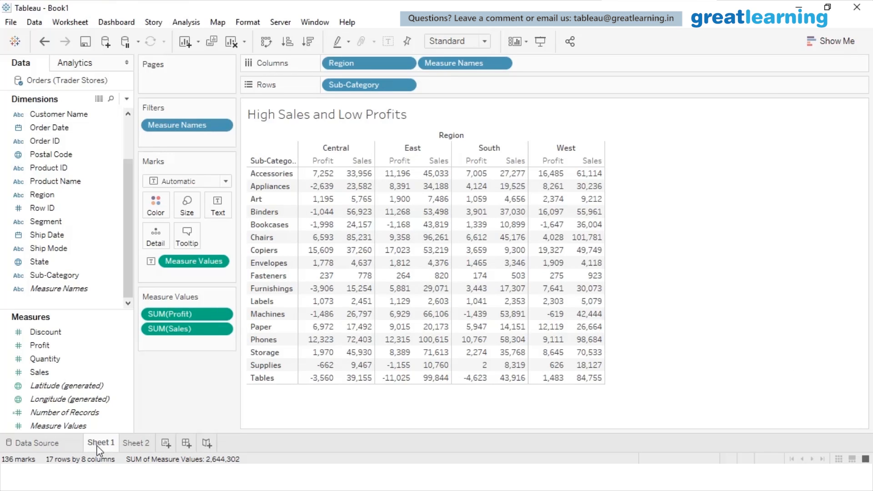
pyautogui.click(141, 443)
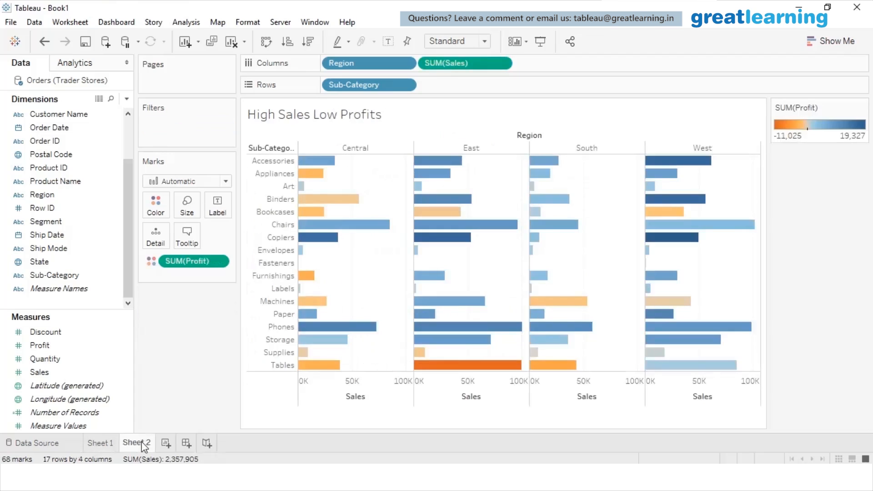
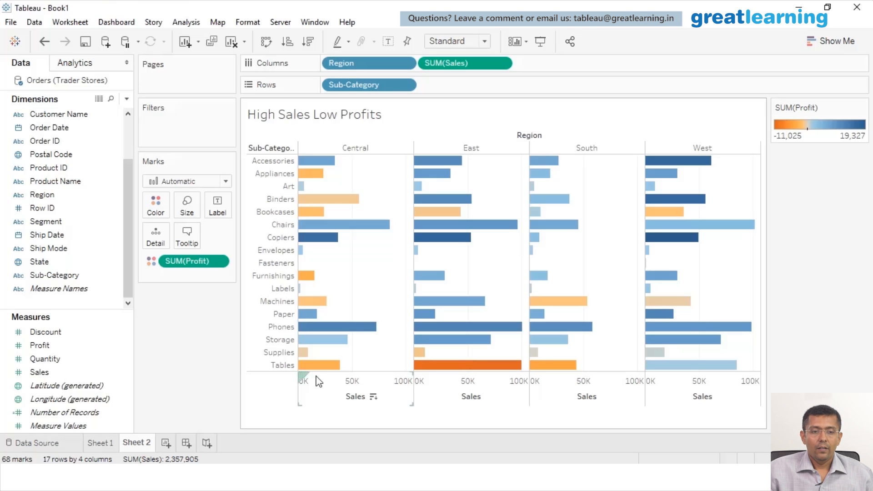
# - Create a third worksheet with a bar chart of Sales on Columns by Sub-Category on Rows
pyautogui.click(165, 443)
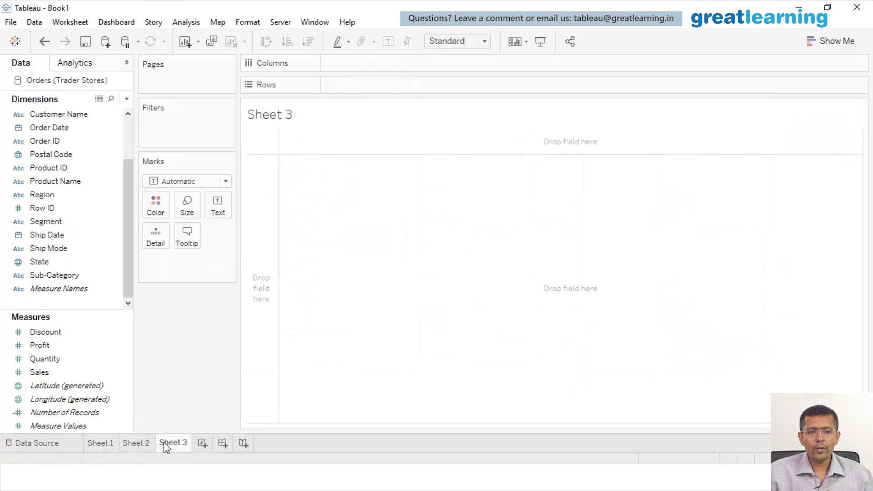
pyautogui.click(52, 275)
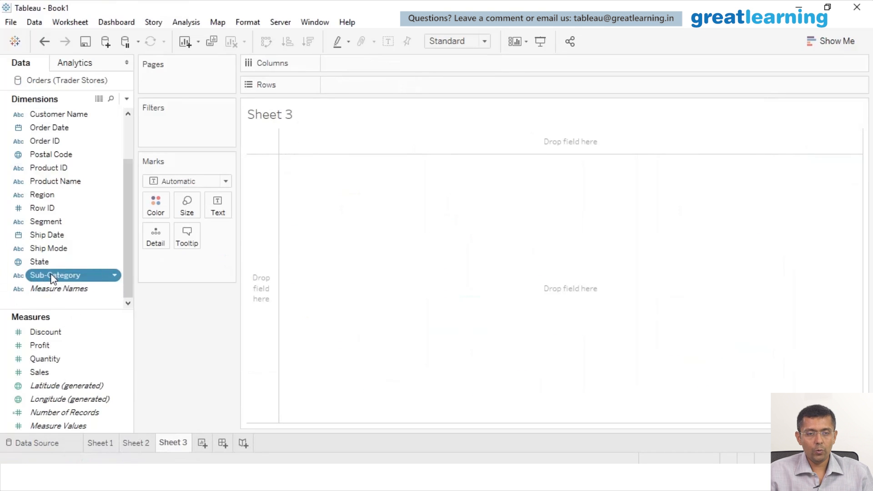
pyautogui.moveTo(50, 275); pyautogui.dragTo(333, 88)
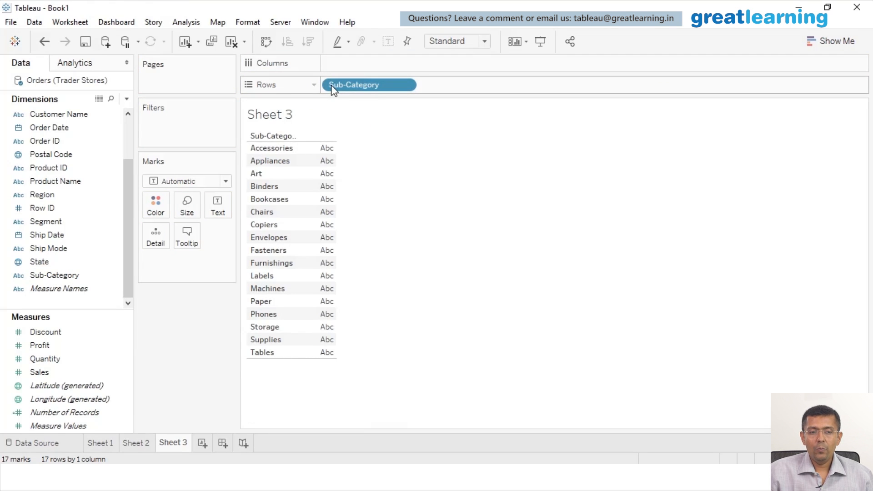
pyautogui.click(47, 373)
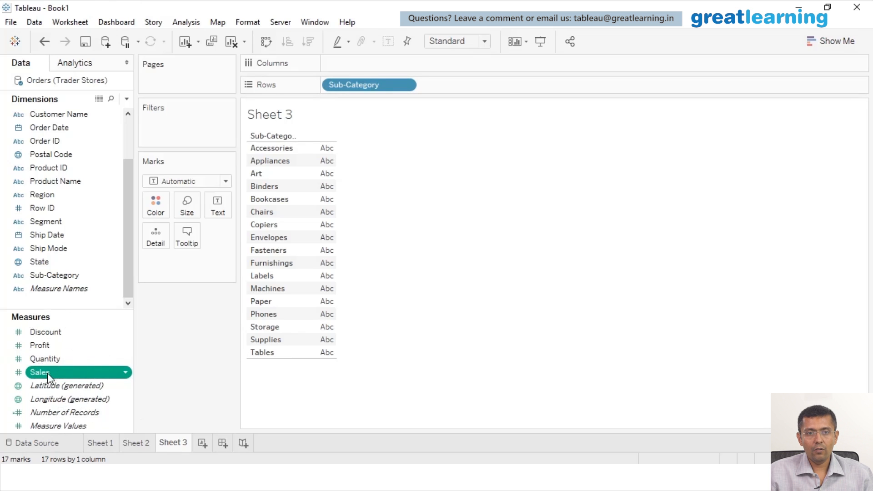
pyautogui.moveTo(48, 373); pyautogui.dragTo(355, 69)
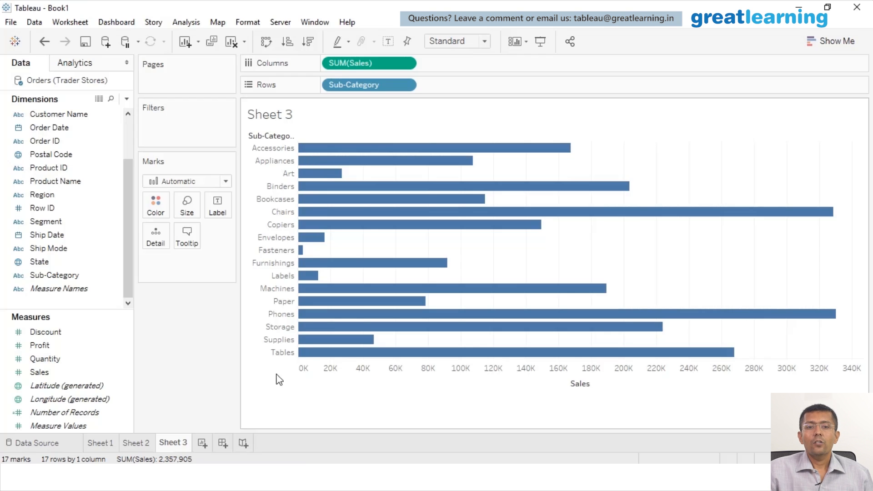
# - Sort the sub-categories in descending order of Sales
pyautogui.moveTo(653, 223)
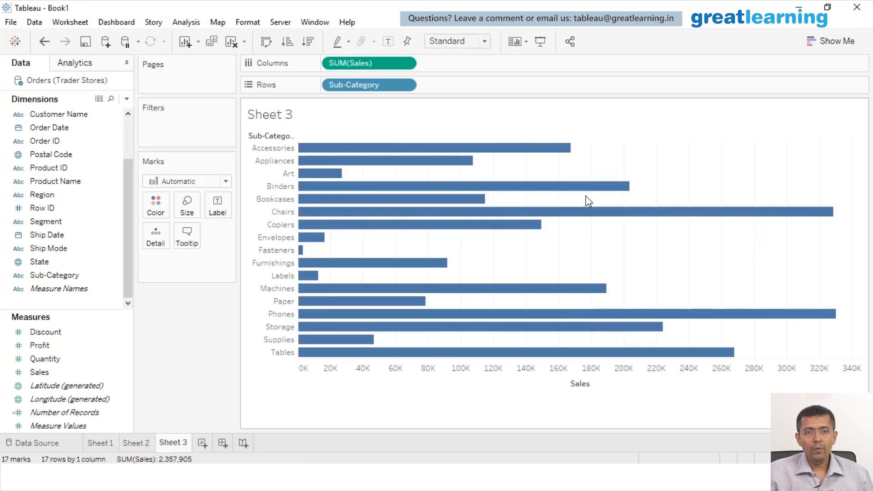
pyautogui.moveTo(417, 161)
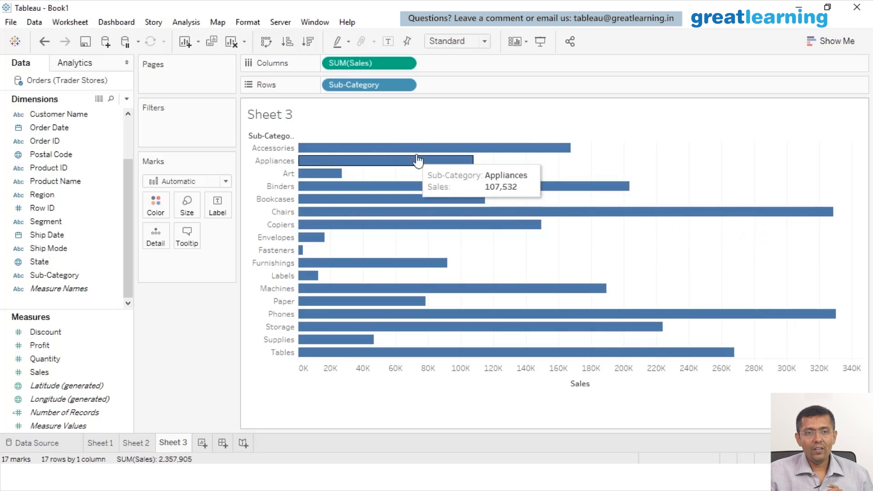
pyautogui.click(305, 44)
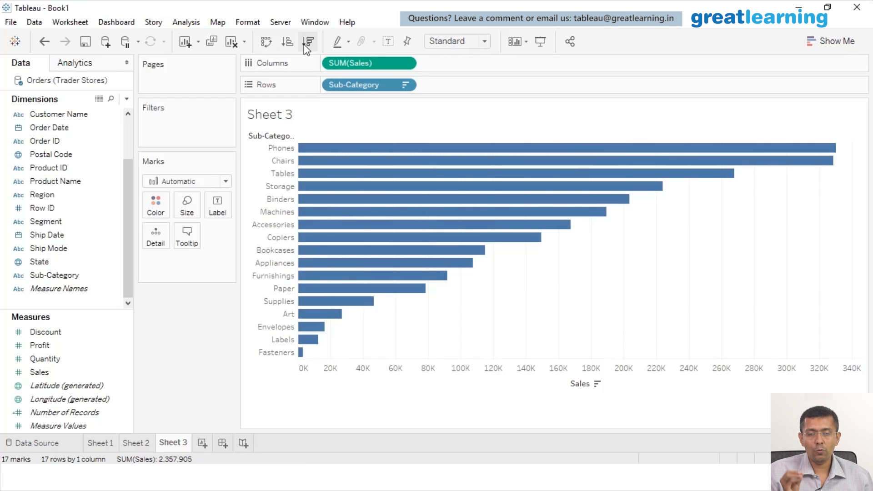
# - Show the Sales value labels on the Sheet 3 bars and sort the sub-categories in ascending order of Sales
pyautogui.click(387, 47)
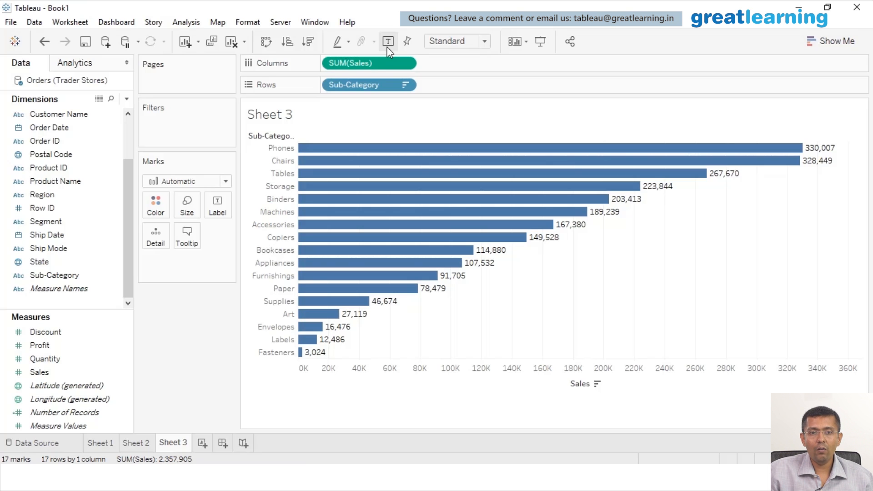
pyautogui.click(287, 42)
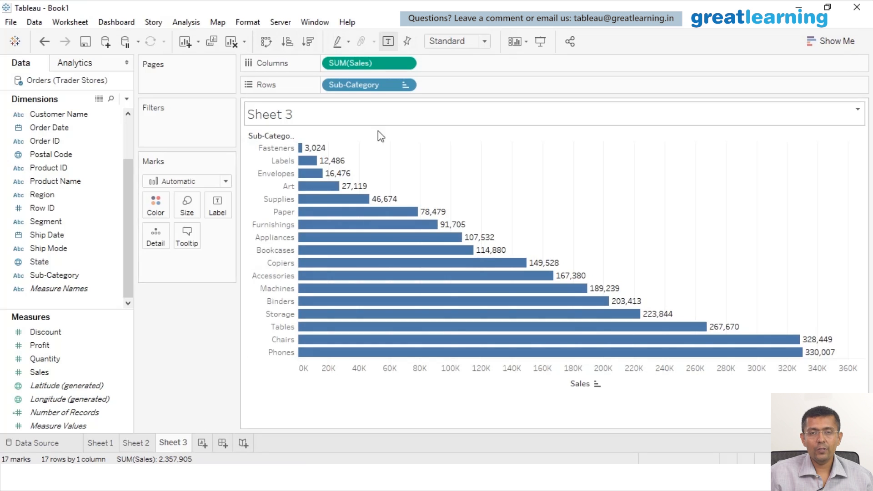
# - Build a vertical bar chart in a blank worksheet with Category on Columns and Sales on Rows
pyautogui.click(201, 442)
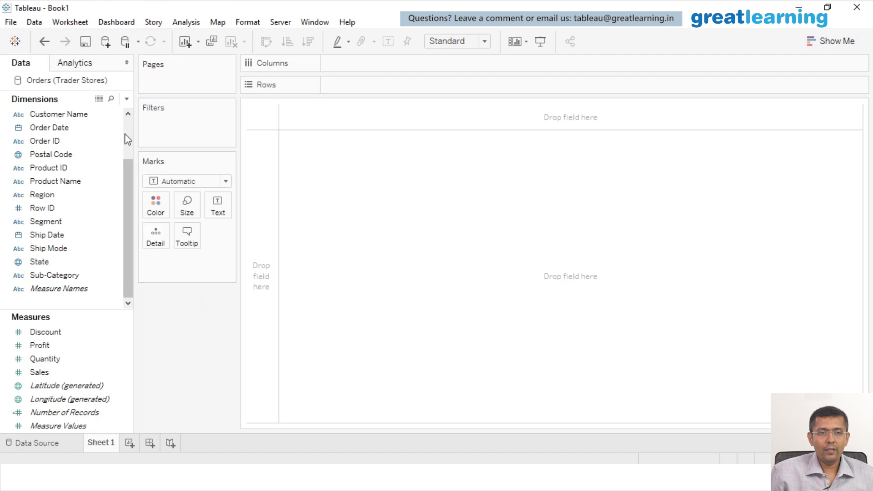
pyautogui.scroll(2, 127, 137)
pyautogui.click(90, 119)
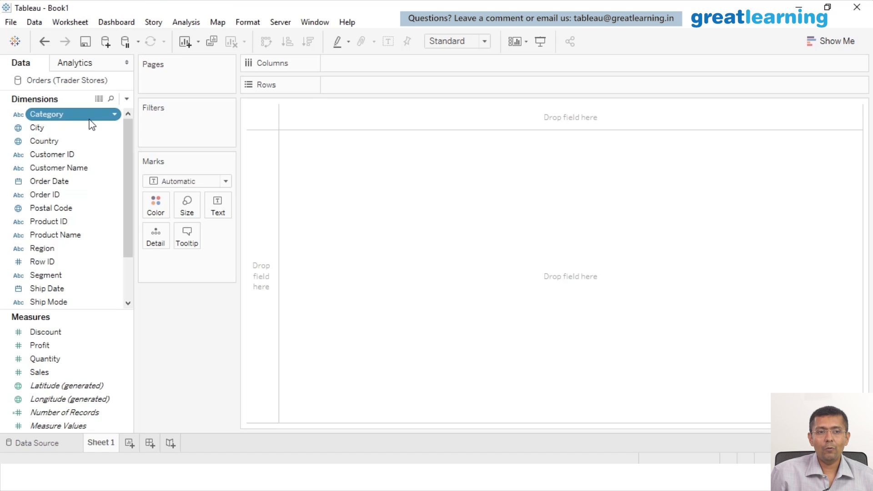
pyautogui.moveTo(91, 124); pyautogui.dragTo(392, 67)
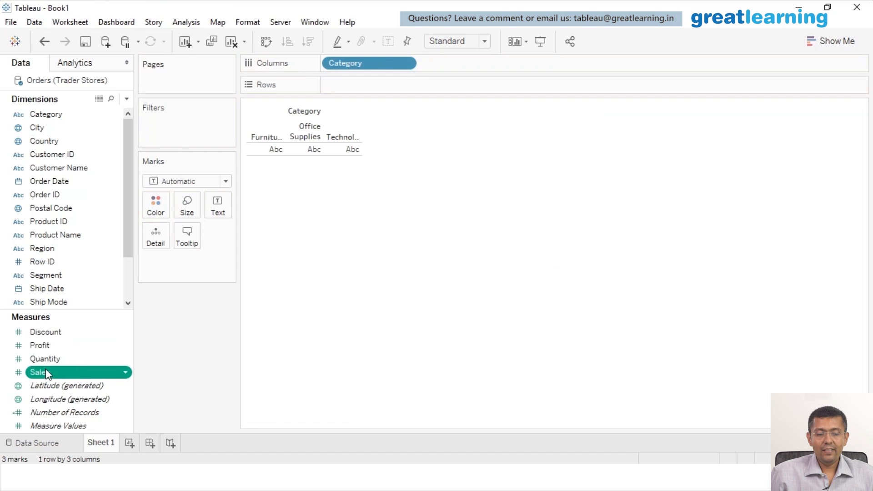
pyautogui.moveTo(46, 371); pyautogui.dragTo(370, 82)
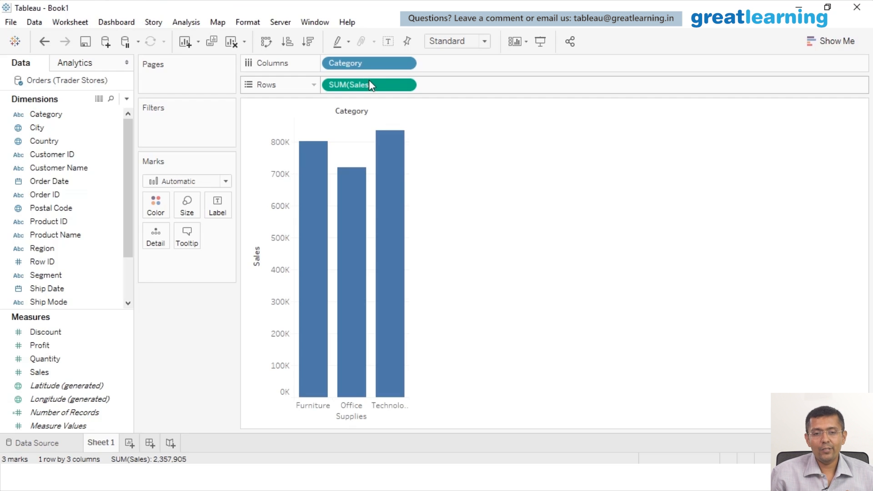
pyautogui.moveTo(343, 182)
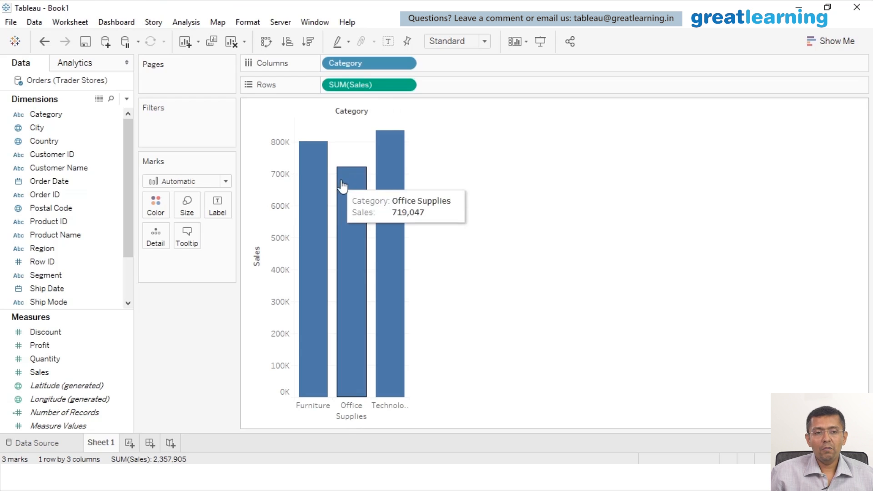
# - Add Region after Category on Columns and show the Sales value labels on the bars
pyautogui.click(64, 250)
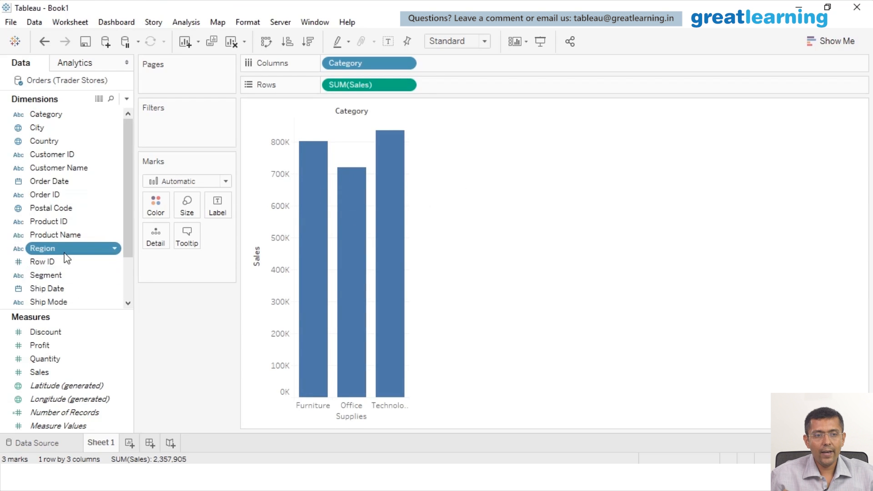
pyautogui.moveTo(65, 253); pyautogui.dragTo(465, 69)
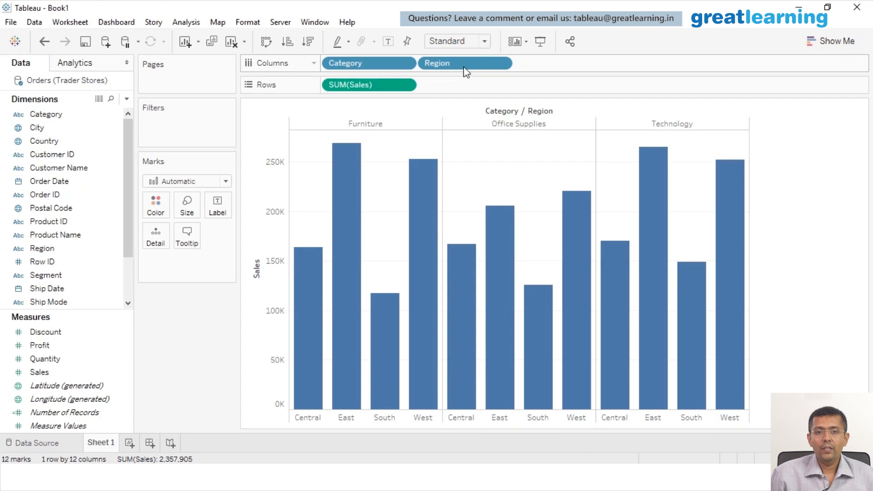
pyautogui.click(390, 42)
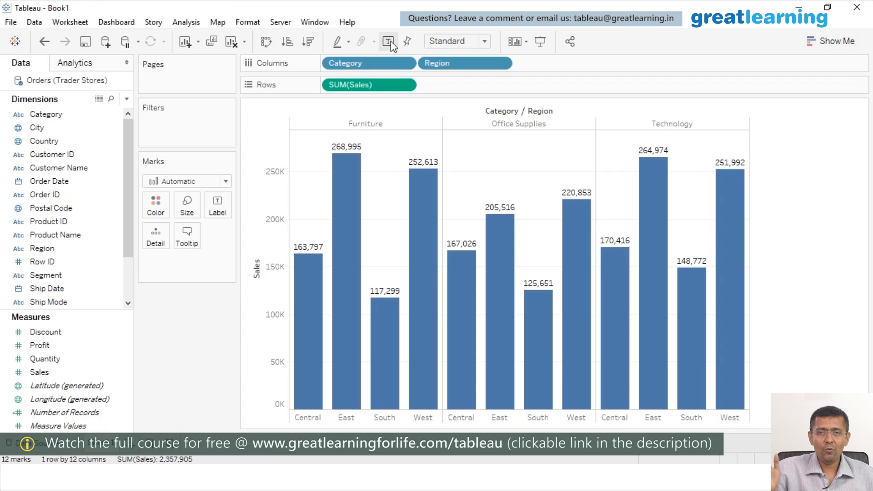
# - Move Region to Rows ahead of Sales, and swap it with Category so Region is on Columns and Category on Rows
pyautogui.click(486, 69)
pyautogui.moveTo(485, 69); pyautogui.dragTo(382, 87)
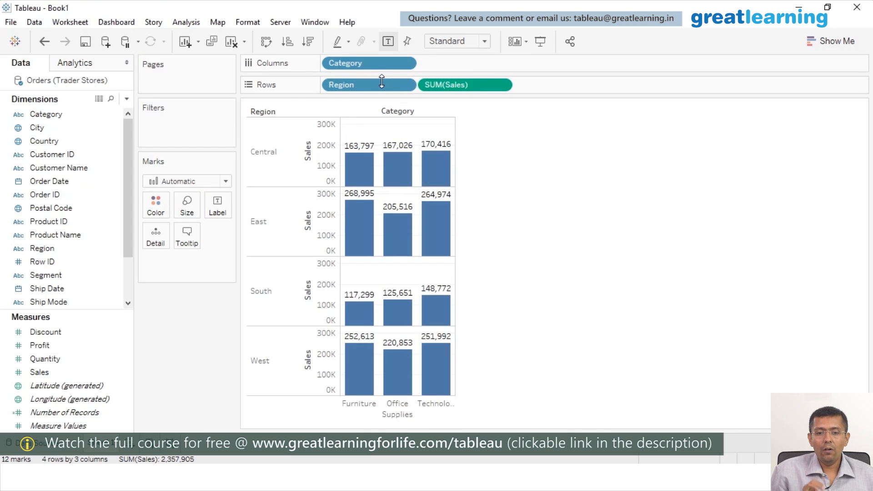
pyautogui.moveTo(398, 177)
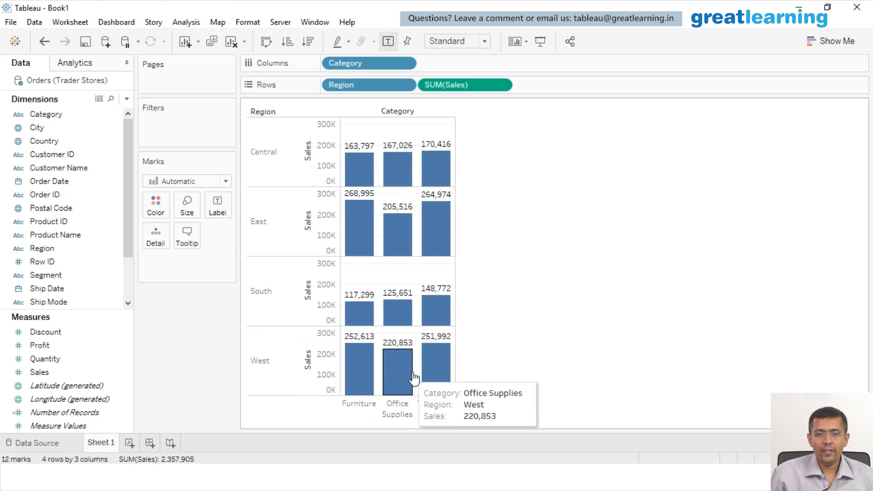
pyautogui.moveTo(457, 300)
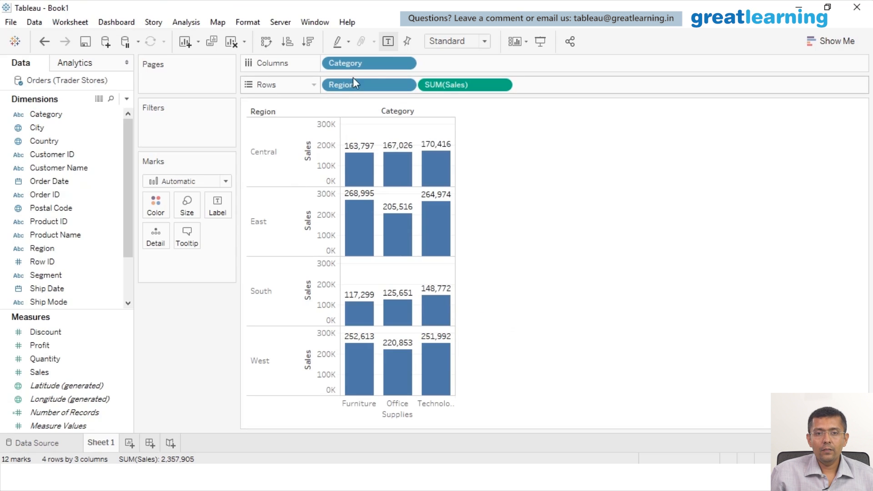
pyautogui.moveTo(355, 87)
pyautogui.mouseDown()
pyautogui.moveTo(418, 66)
pyautogui.moveTo(372, 71)
pyautogui.moveTo(364, 88)
pyautogui.mouseUp()
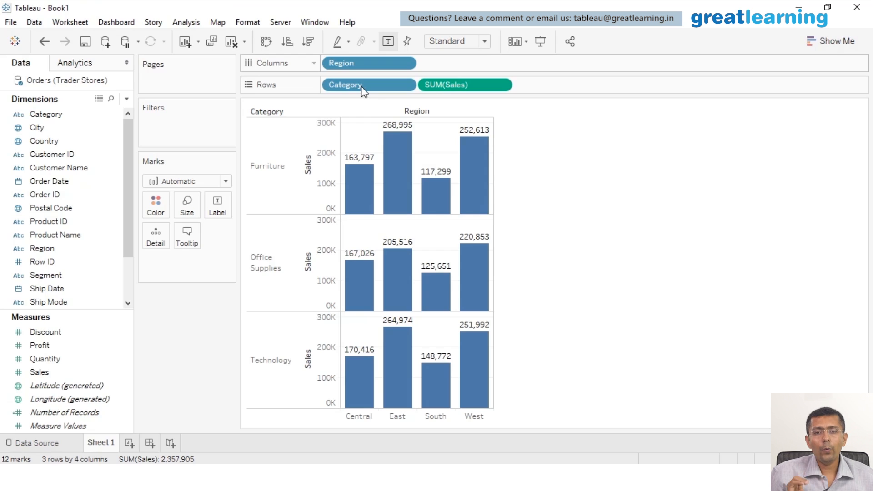
pyautogui.click(365, 60)
pyautogui.press('ctrl')
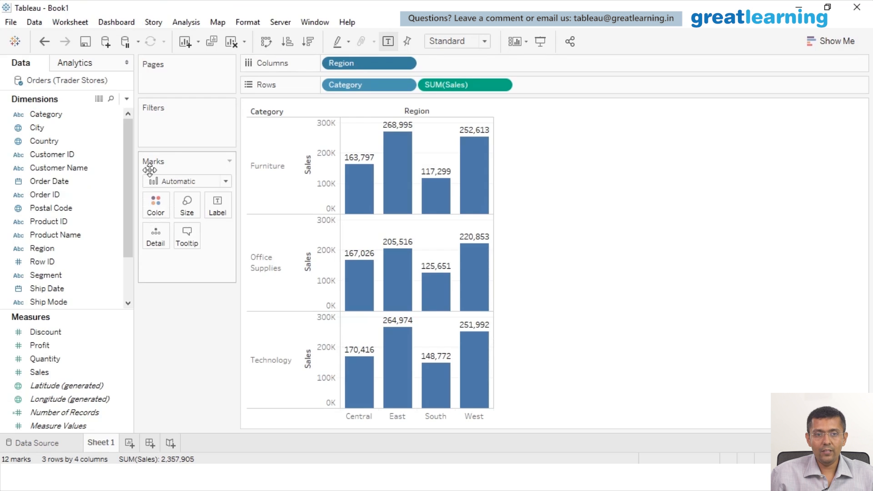
pyautogui.press('ctrl')
pyautogui.press('ctrl')
pyautogui.press('ctrl')
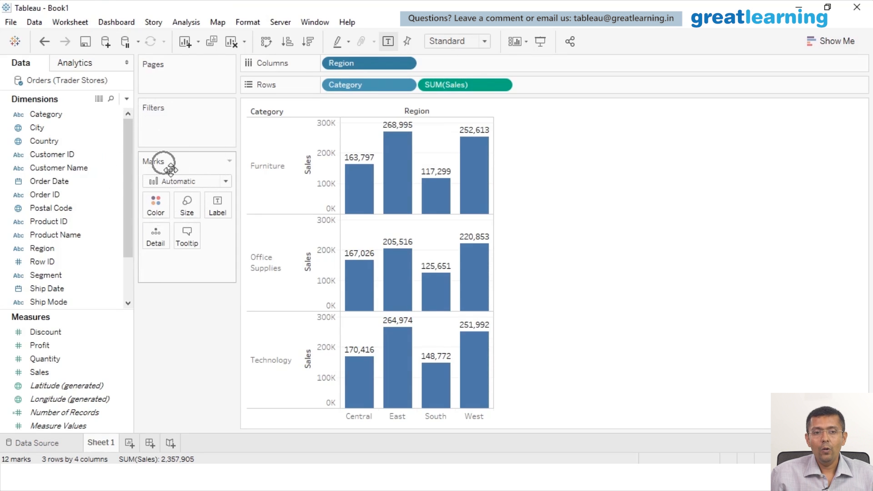
pyautogui.press('ctrl')
pyautogui.press('ctrl')
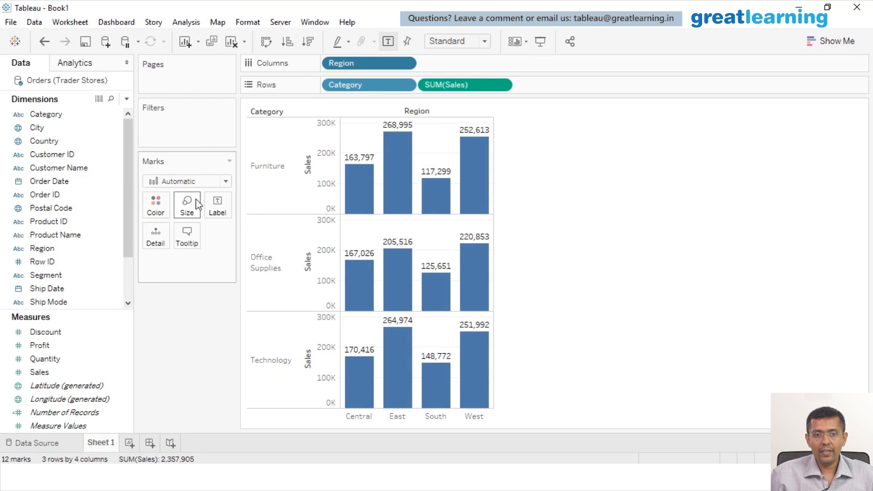
pyautogui.press('ctrl')
pyautogui.press('ctrl')
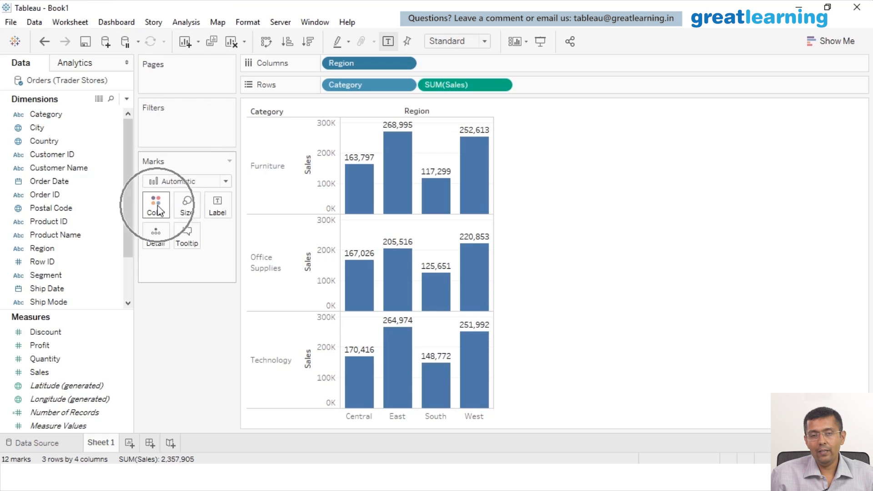
pyautogui.press('ctrl')
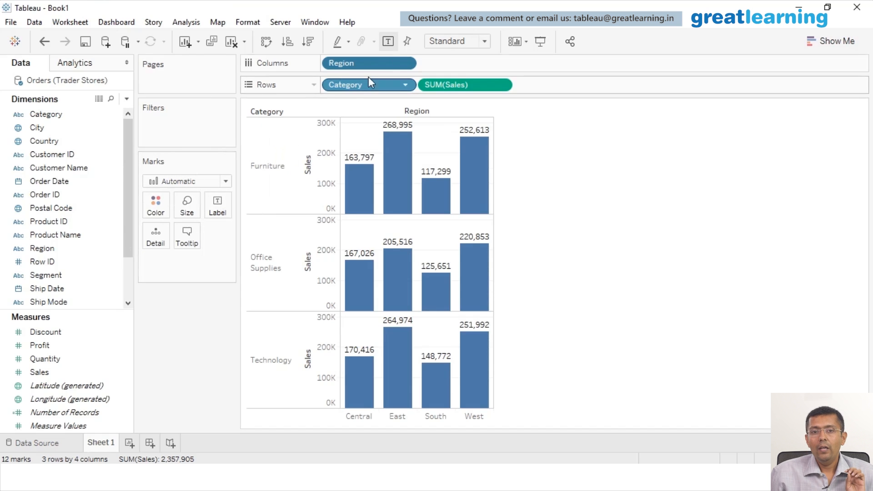
pyautogui.press('ctrl')
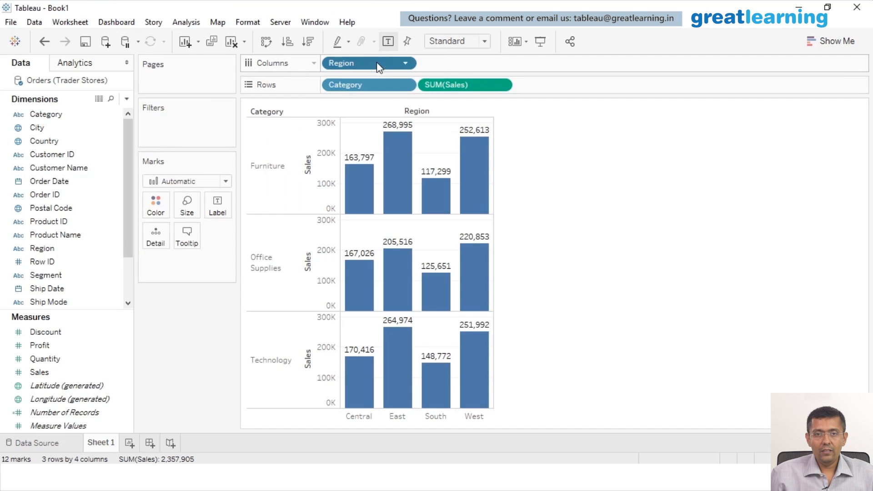
pyautogui.press('ctrl')
pyautogui.press('ctrl')
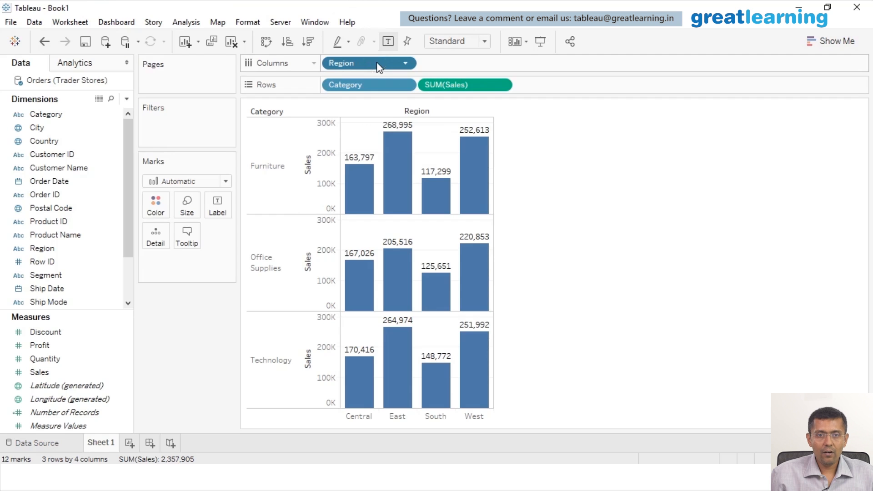
# - Move Region from Columns to Color on the Marks card, and add Region to Columns again so each region's bars are colored separately
pyautogui.moveTo(377, 62); pyautogui.dragTo(165, 212)
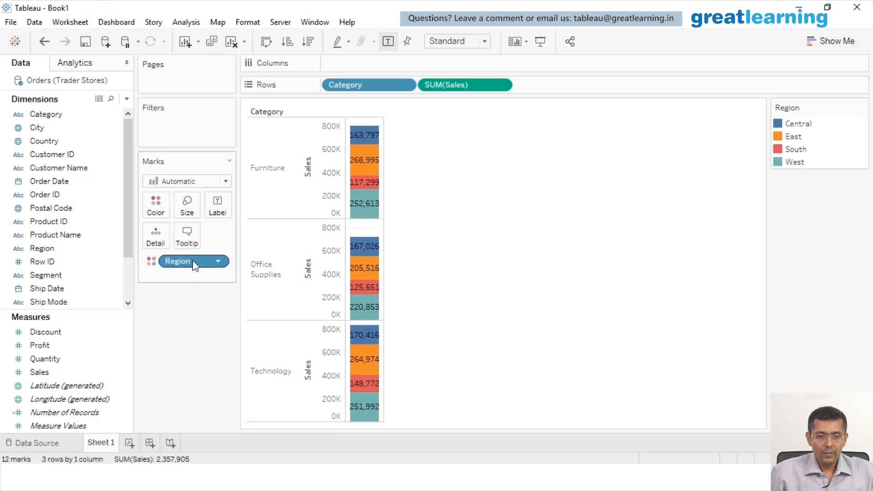
pyautogui.moveTo(194, 262); pyautogui.dragTo(348, 69)
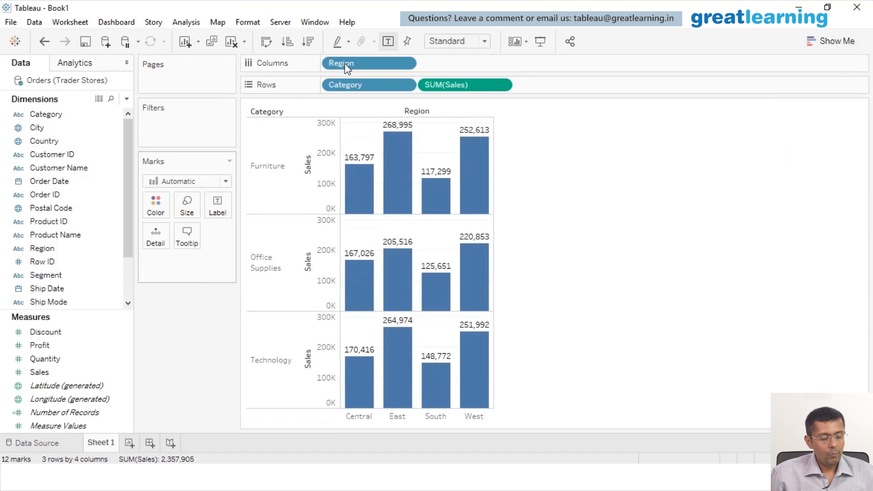
pyautogui.click(45, 47)
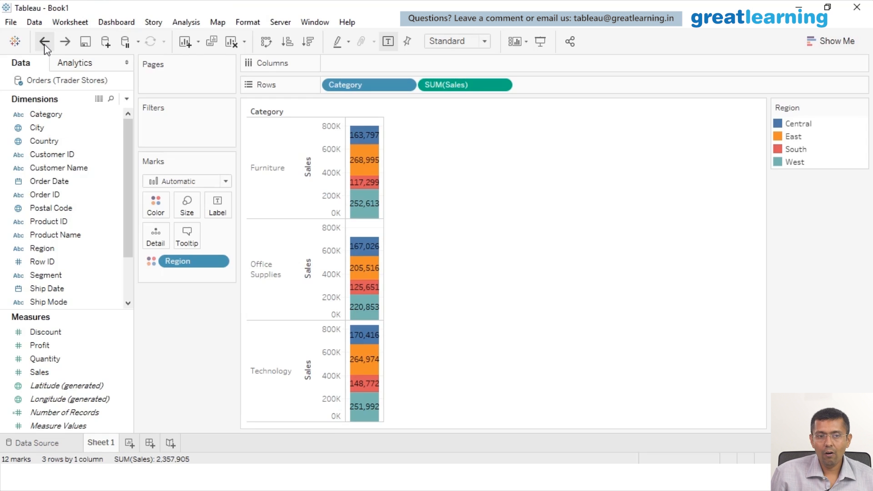
pyautogui.click(60, 252)
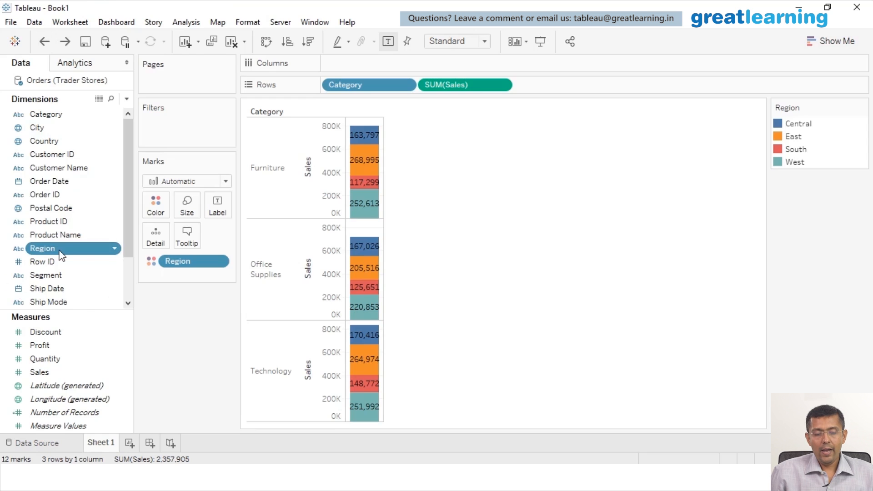
pyautogui.moveTo(67, 246); pyautogui.dragTo(384, 64)
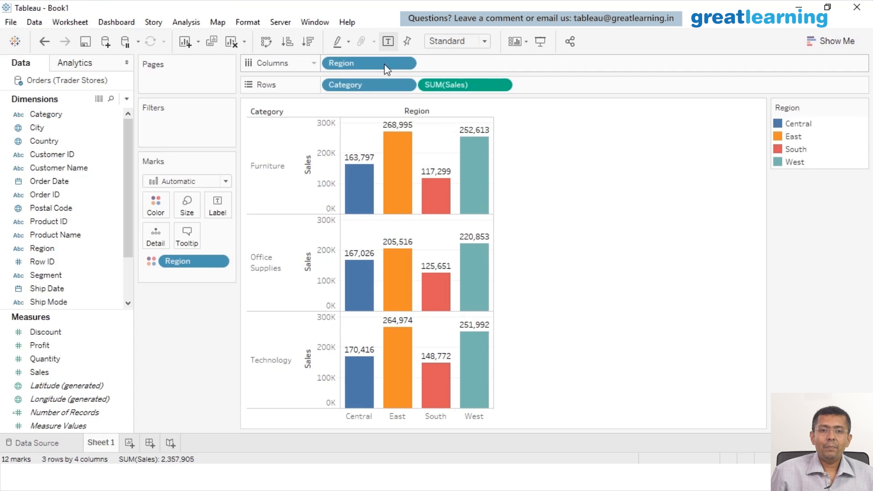
# - Make the bars horizontal by moving Sales to Columns, with Region ahead of it on Columns and Category alone on Rows
pyautogui.moveTo(383, 64); pyautogui.dragTo(416, 85)
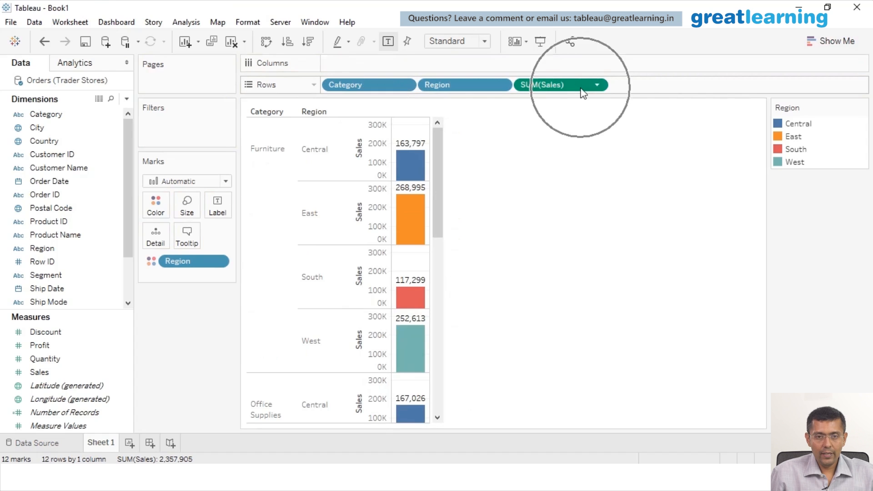
pyautogui.moveTo(582, 94); pyautogui.dragTo(574, 68)
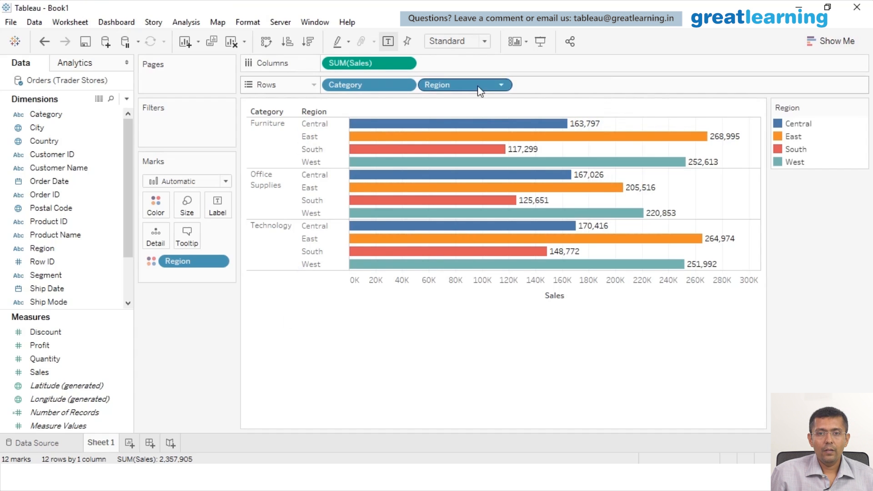
pyautogui.moveTo(477, 85); pyautogui.dragTo(414, 72)
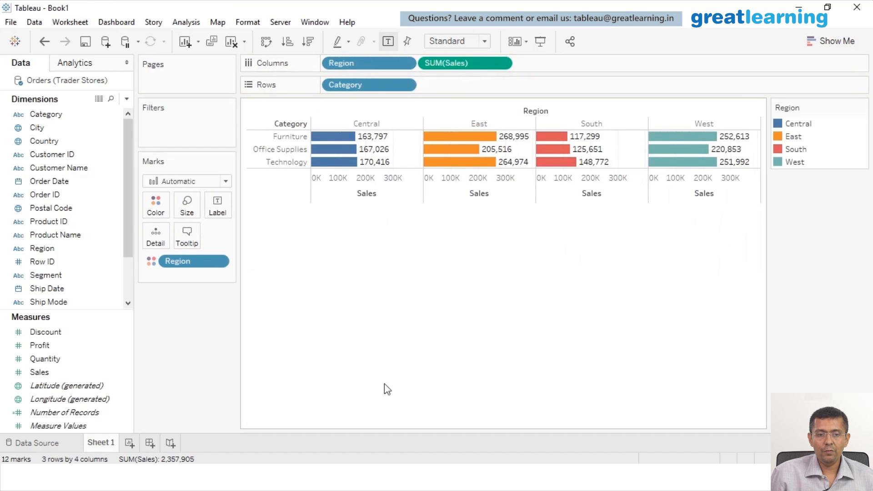
# - Rename the Sheet 1 worksheet as "Bar"
pyautogui.doubleClick(109, 444)
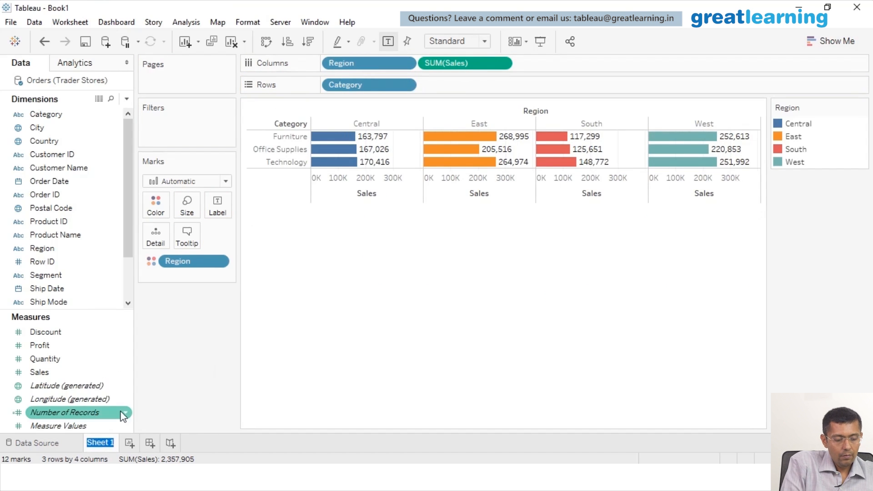
pyautogui.write('Bar')
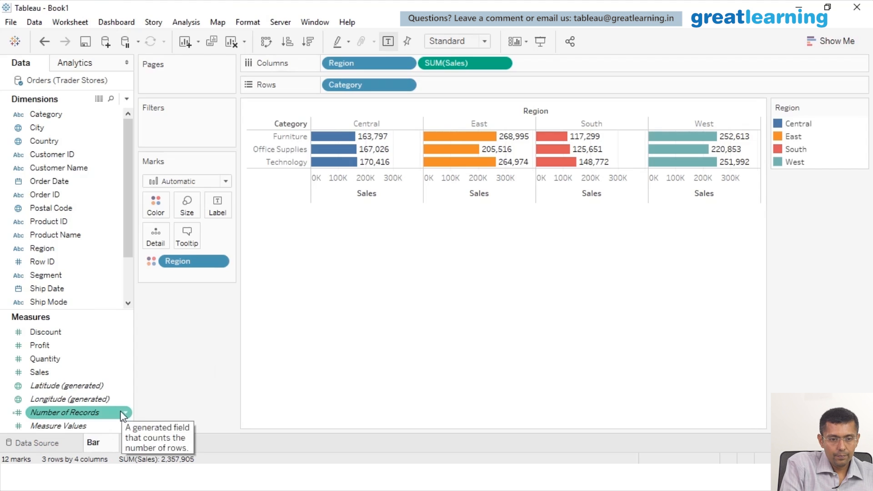
pyautogui.press('Return')
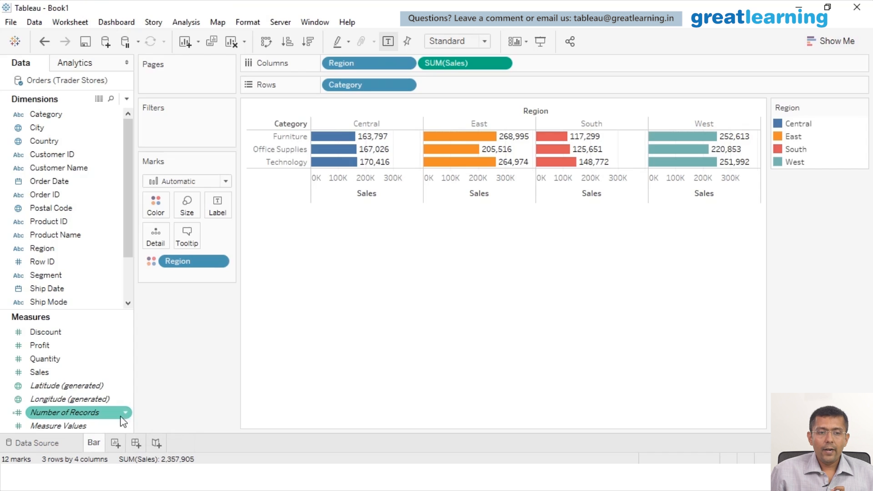
# - Create a new worksheet and place Sub-Category on Rows to list the sub-categories
pyautogui.click(114, 444)
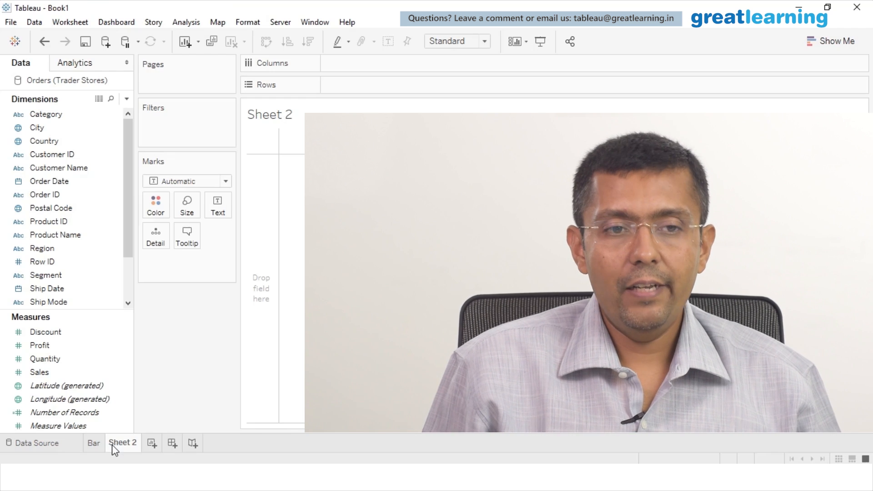
pyautogui.click(72, 361)
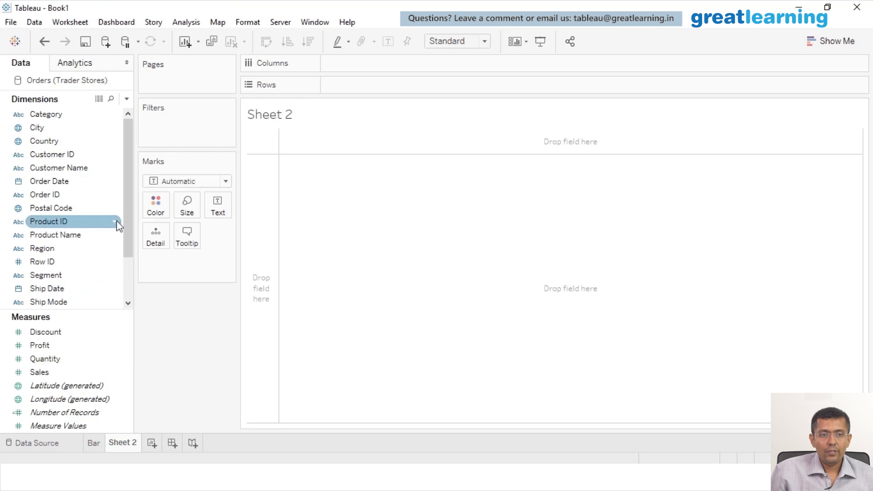
pyautogui.moveTo(126, 207); pyautogui.dragTo(126, 254)
pyautogui.click(70, 276)
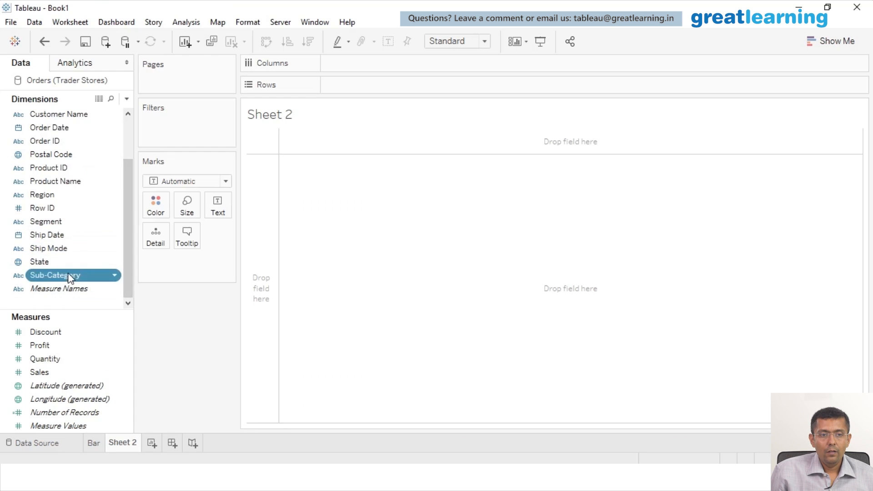
pyautogui.moveTo(63, 274); pyautogui.dragTo(340, 89)
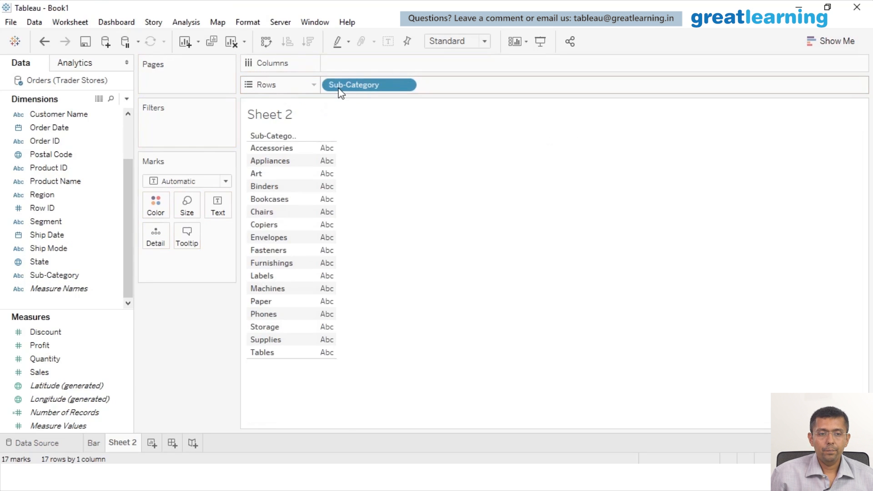
# - Add Sales to Text on the Marks card so each sub-category shows its sales figure
pyautogui.click(59, 372)
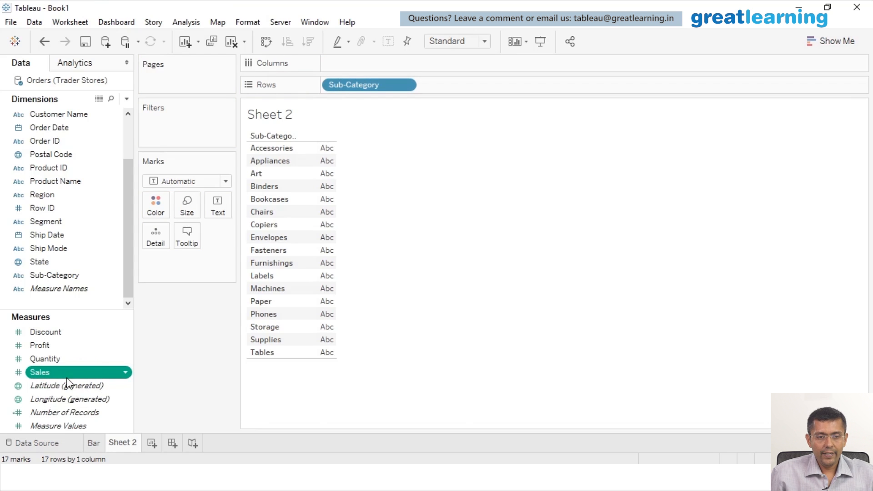
pyautogui.moveTo(66, 378); pyautogui.dragTo(220, 205)
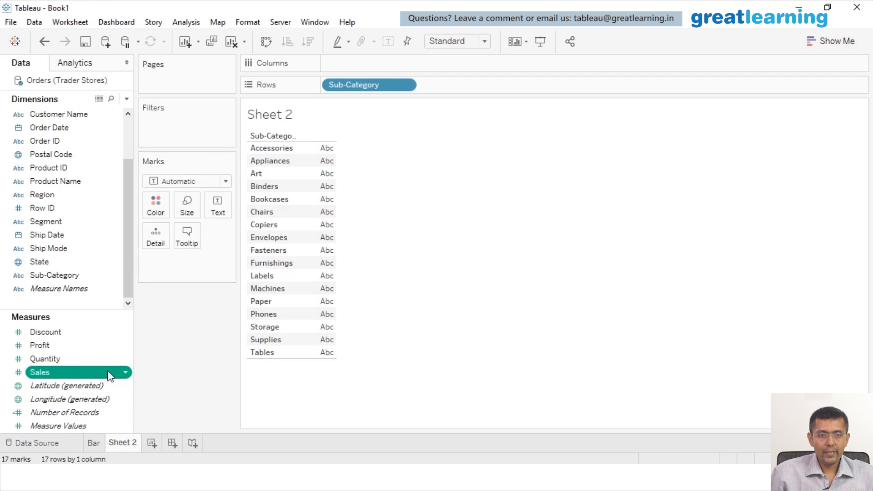
pyautogui.moveTo(110, 372); pyautogui.dragTo(227, 211)
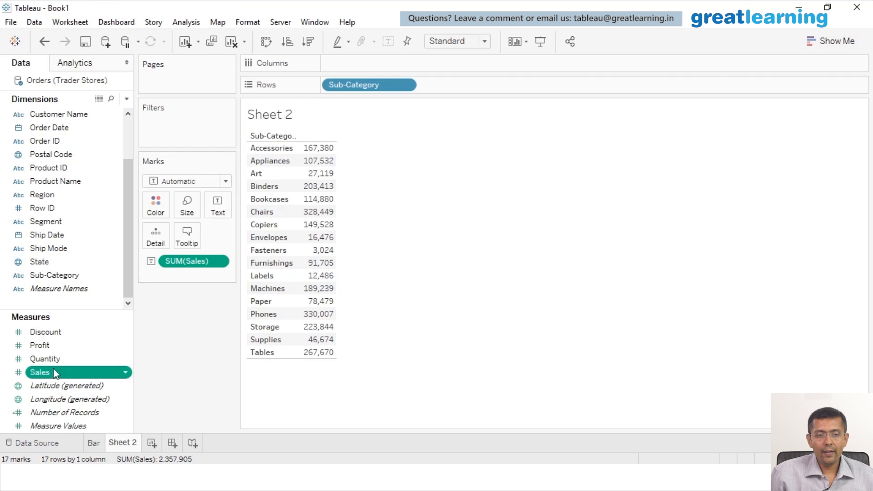
# - Add Sales to Color as well and set the mark type to Square to shade each sub-category's cell
pyautogui.press('ctrl')
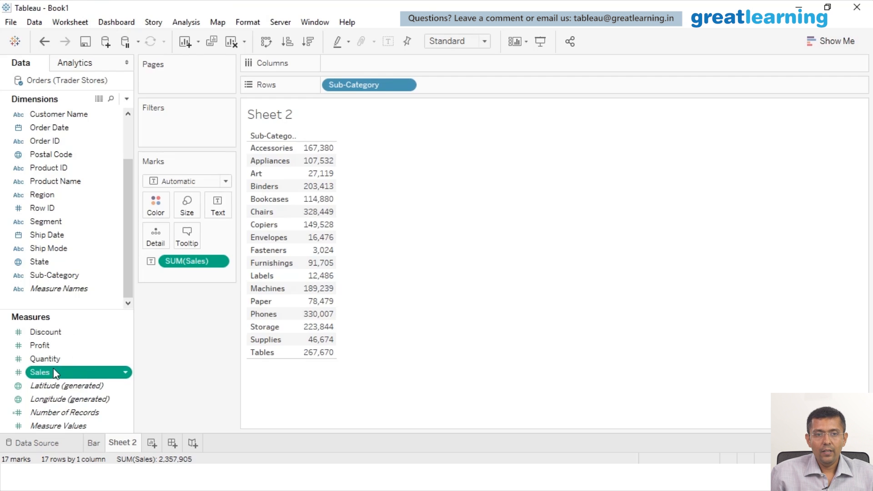
pyautogui.moveTo(53, 371)
pyautogui.mouseDown()
pyautogui.moveTo(119, 234)
pyautogui.moveTo(151, 204)
pyautogui.moveTo(157, 209)
pyautogui.mouseUp()
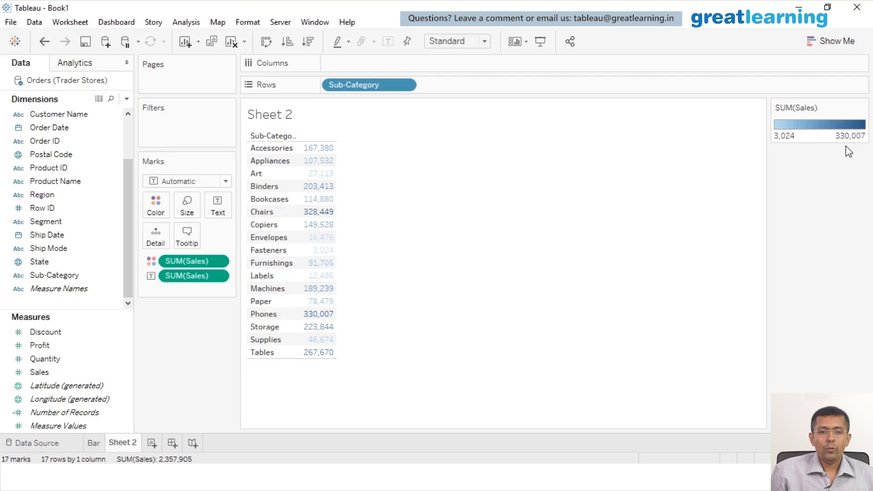
pyautogui.moveTo(334, 216)
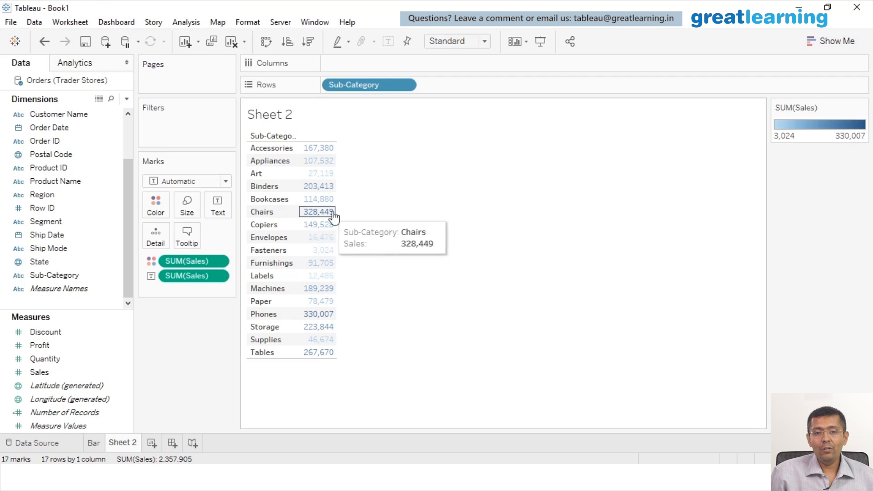
pyautogui.moveTo(340, 321)
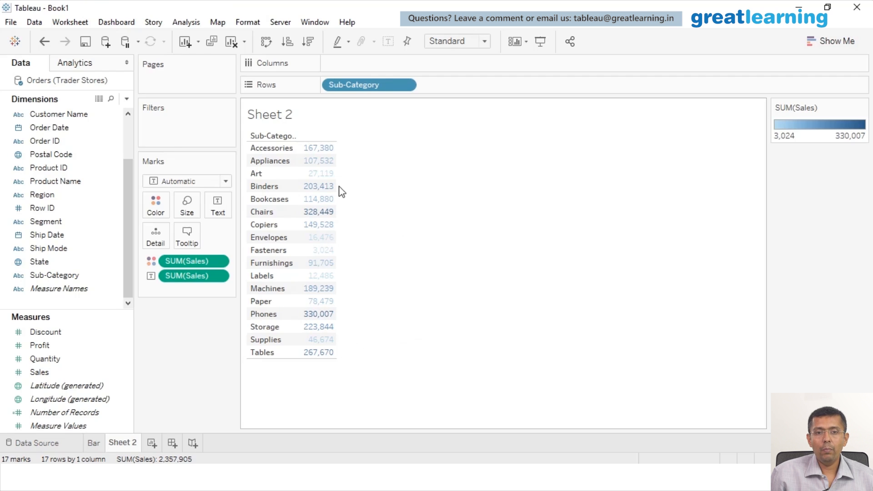
pyautogui.moveTo(337, 192)
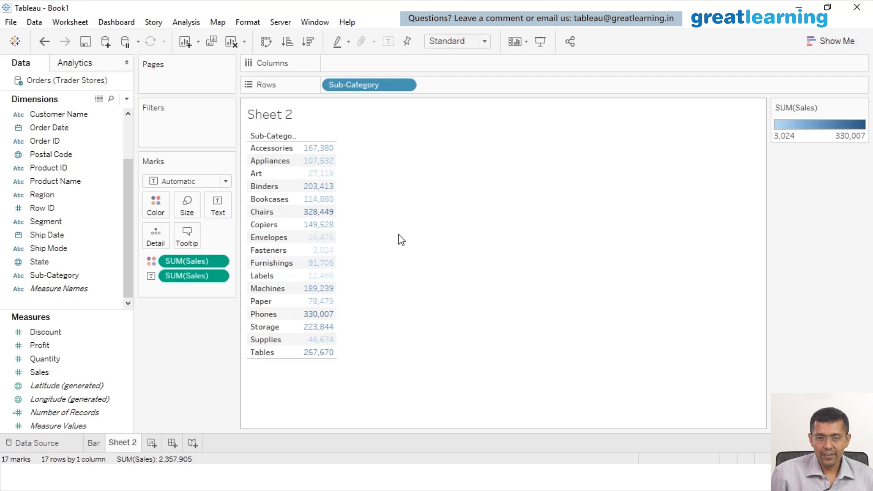
pyautogui.click(227, 183)
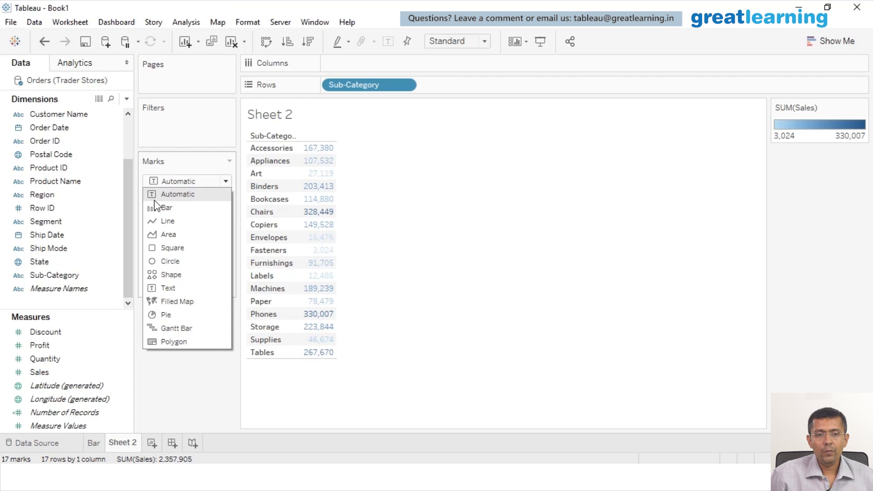
pyautogui.click(186, 250)
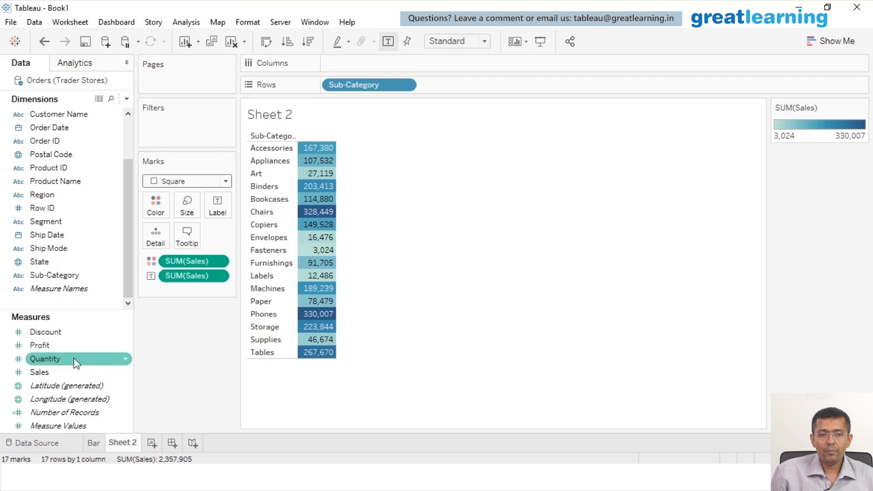
# - Add Sales to Size and set the mark type to Text so the figures are scaled by sales
pyautogui.click(55, 371)
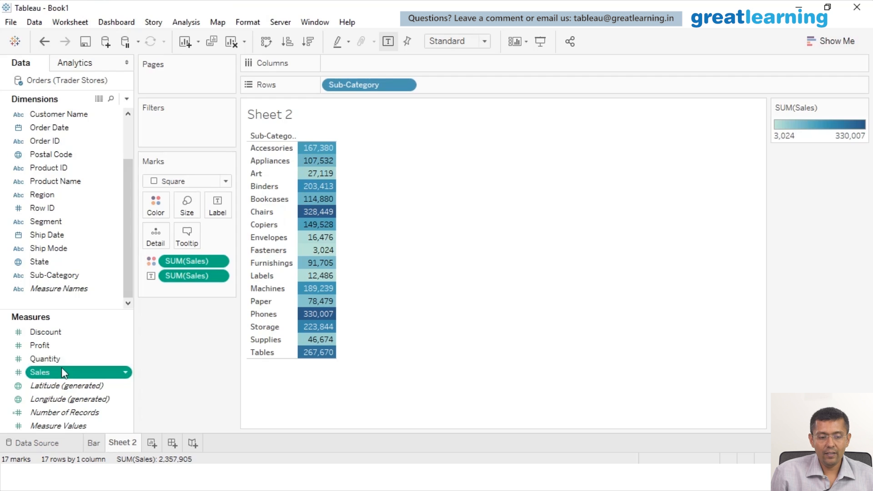
pyautogui.click(62, 369)
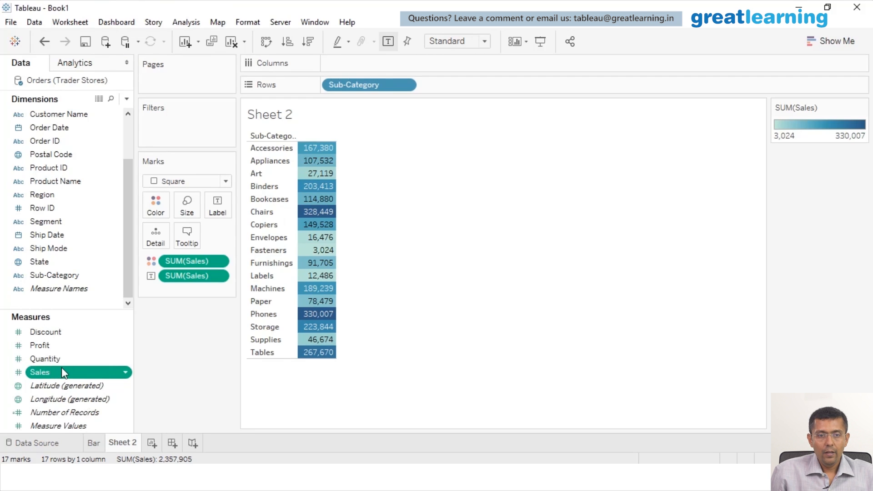
pyautogui.moveTo(62, 367); pyautogui.dragTo(188, 204)
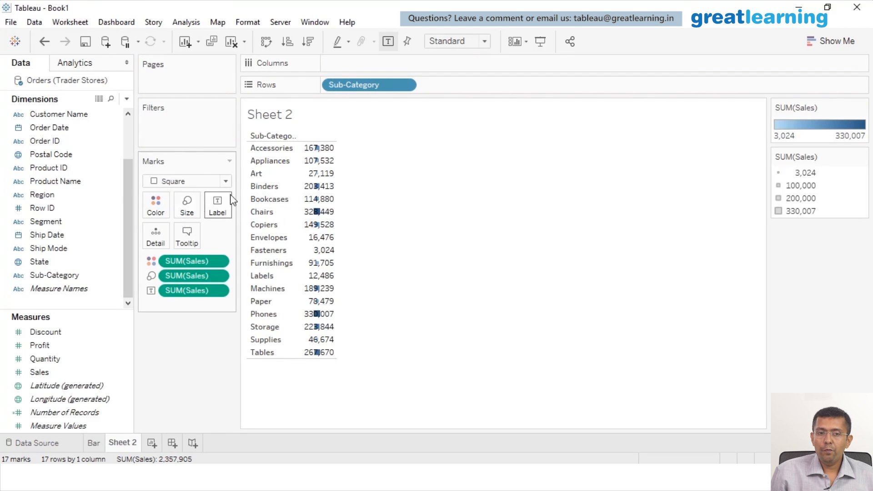
pyautogui.click(226, 181)
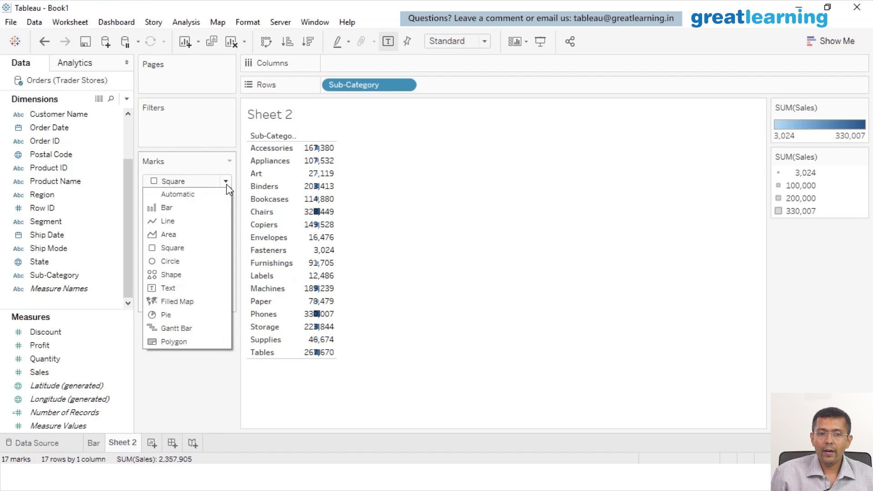
pyautogui.click(182, 288)
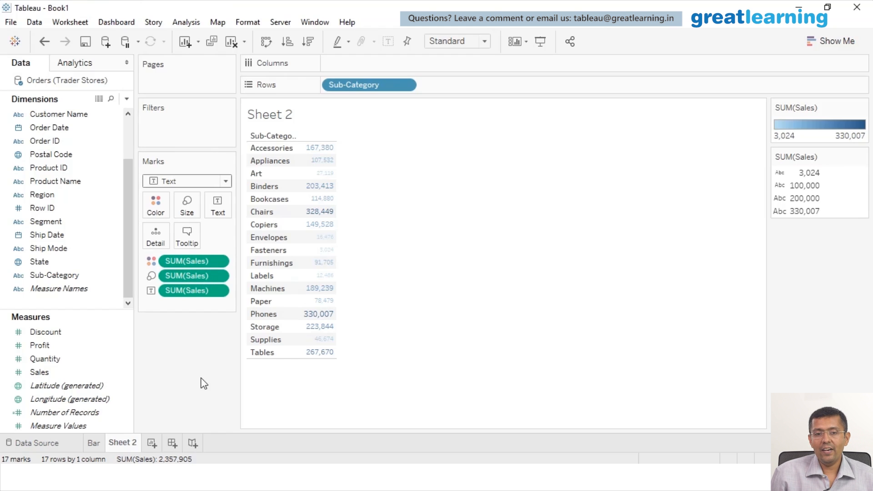
pyautogui.moveTo(326, 316)
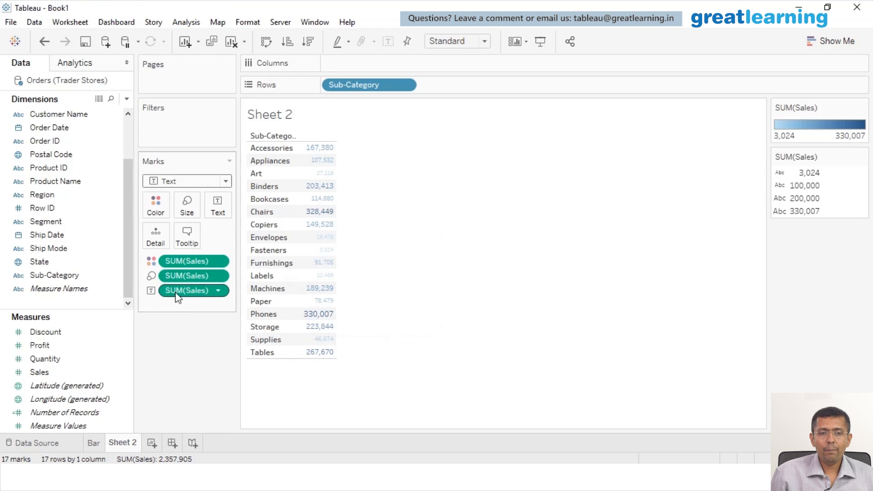
# - Remove all three Sales fields from Text, Size and Color on the Marks card
pyautogui.moveTo(176, 291); pyautogui.dragTo(30, 257)
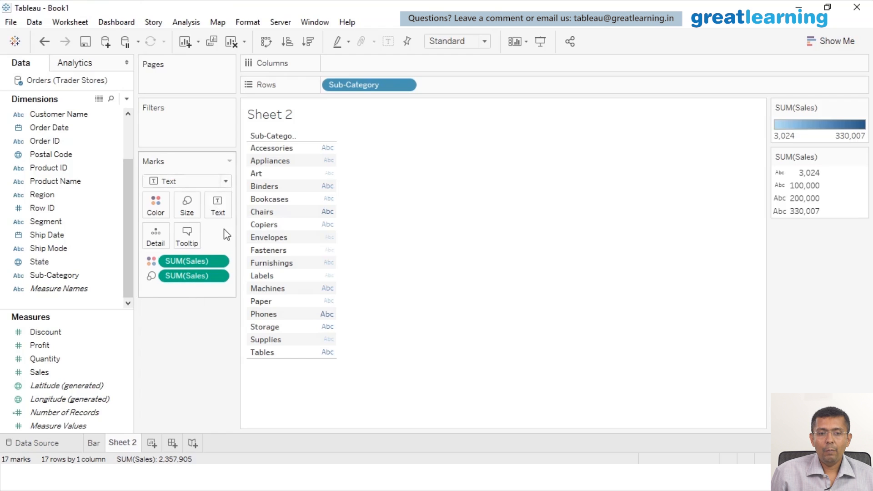
pyautogui.moveTo(187, 276); pyautogui.dragTo(47, 252)
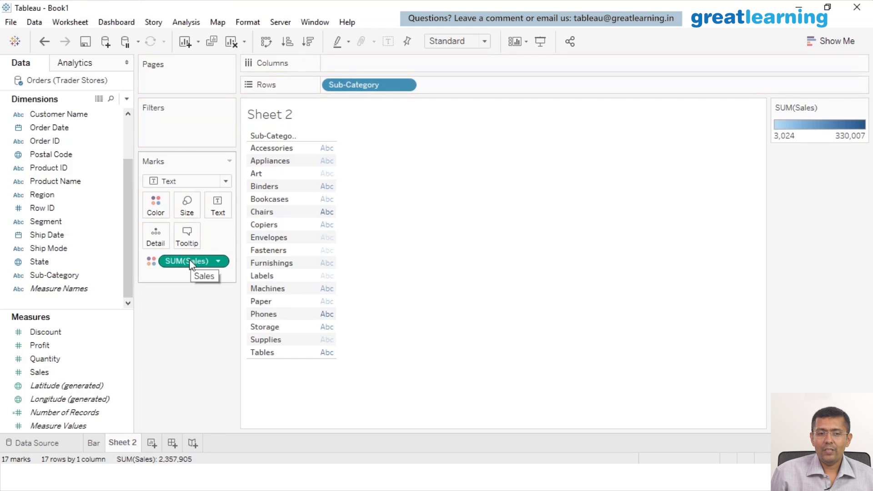
pyautogui.moveTo(189, 260); pyautogui.dragTo(58, 246)
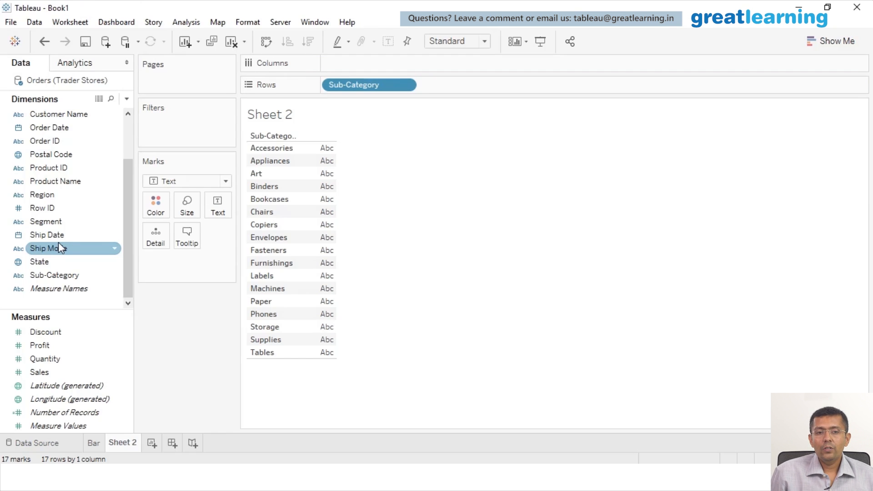
# - Set the mark type to Shape for the sub-category list
pyautogui.click(226, 181)
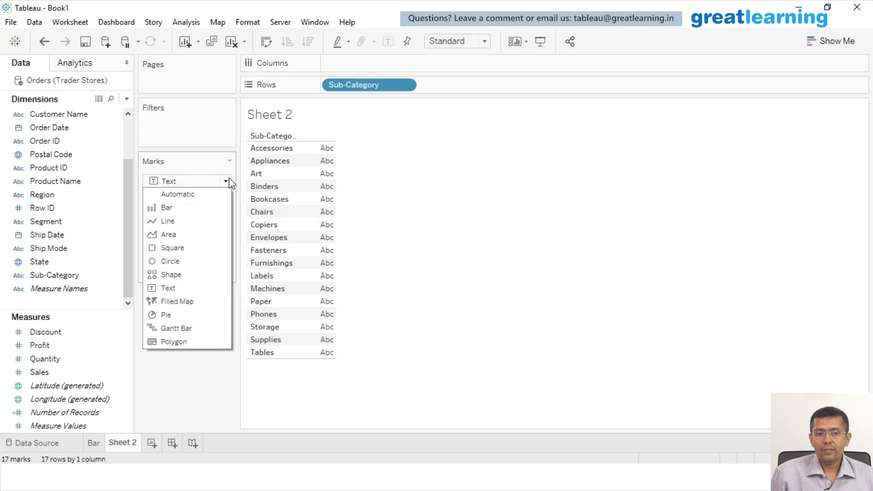
pyautogui.click(181, 274)
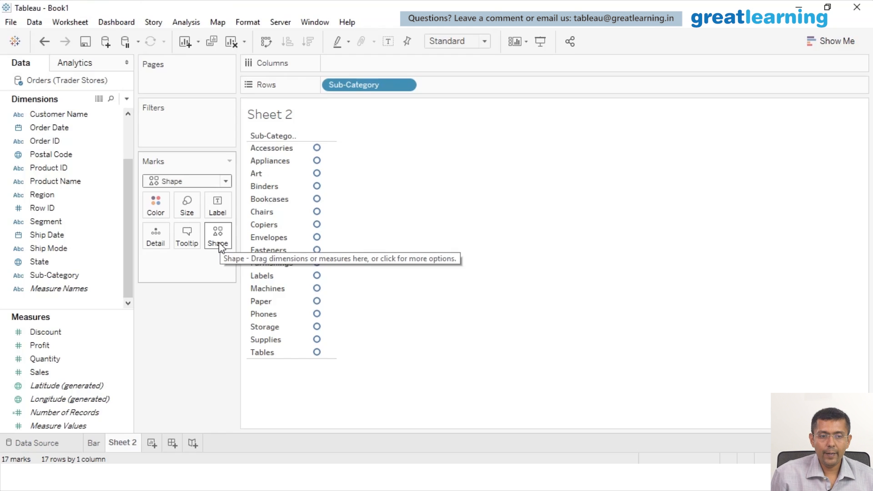
# - Try adding Sales to Shape on the Marks card, and undo that change
pyautogui.moveTo(41, 372); pyautogui.dragTo(214, 236)
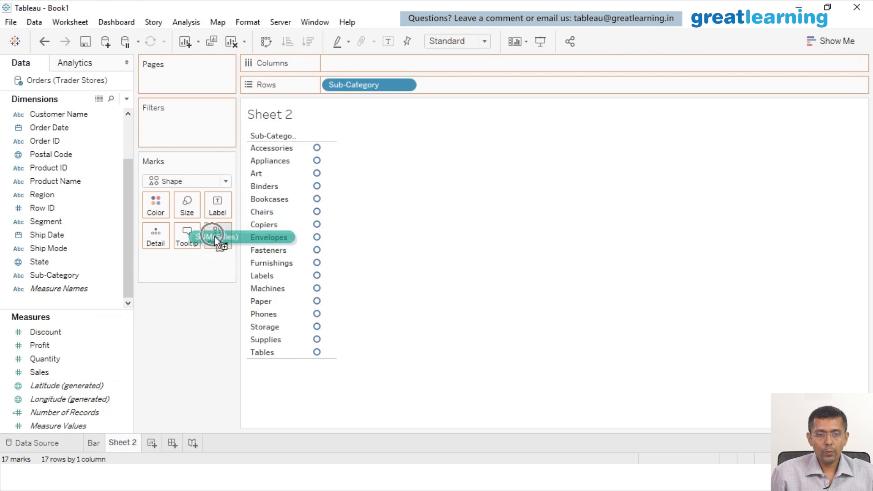
pyautogui.moveTo(214, 236); pyautogui.dragTo(214, 236)
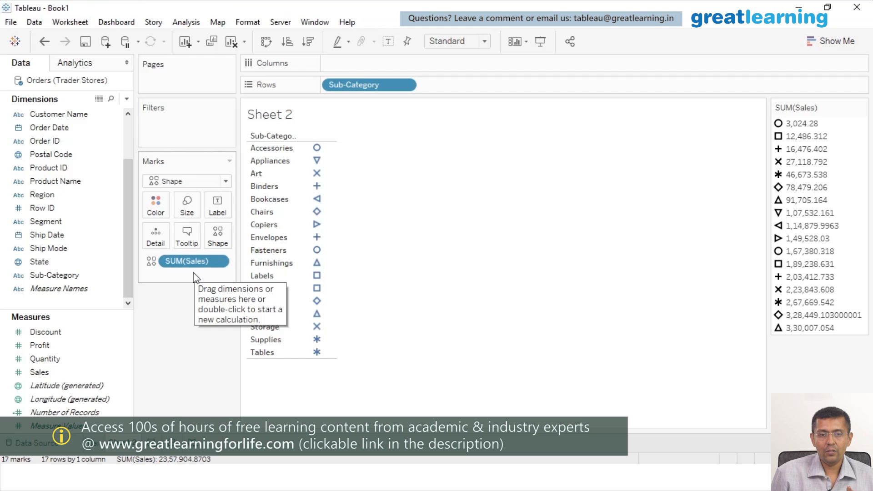
pyautogui.click(44, 42)
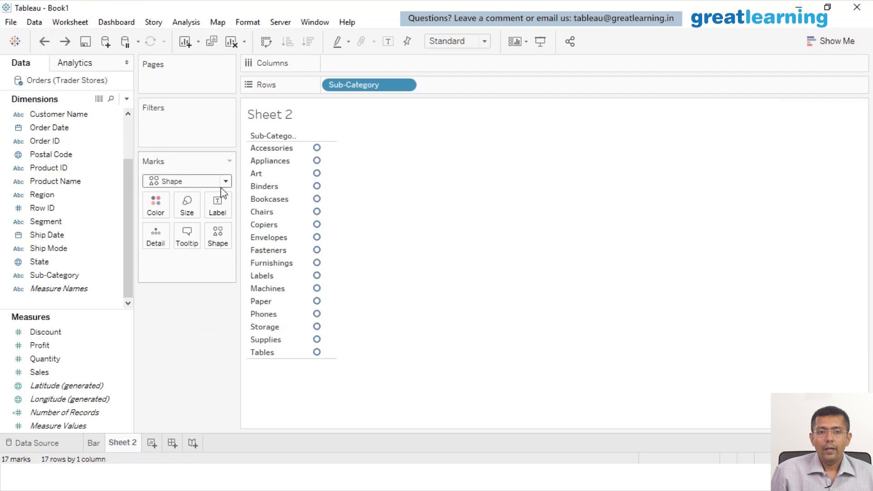
# - Add Sales to Size so each sub-category's shape is scaled by its sales
pyautogui.click(46, 372)
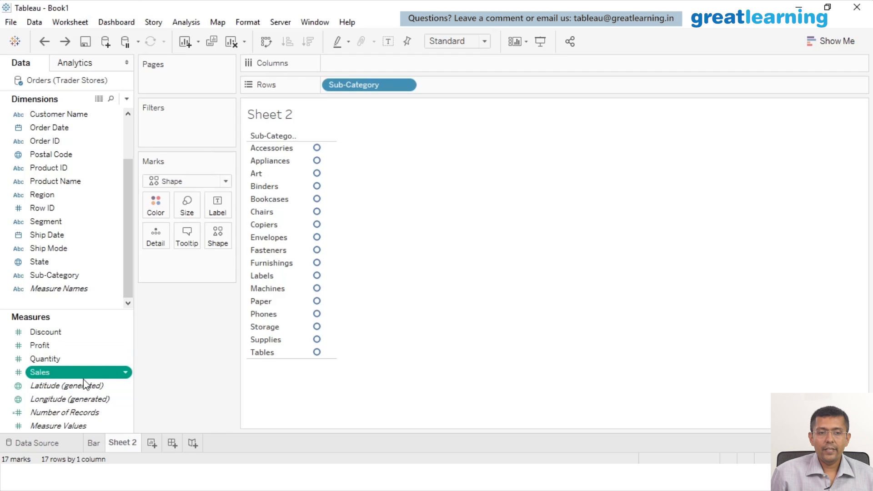
pyautogui.moveTo(84, 372); pyautogui.dragTo(190, 211)
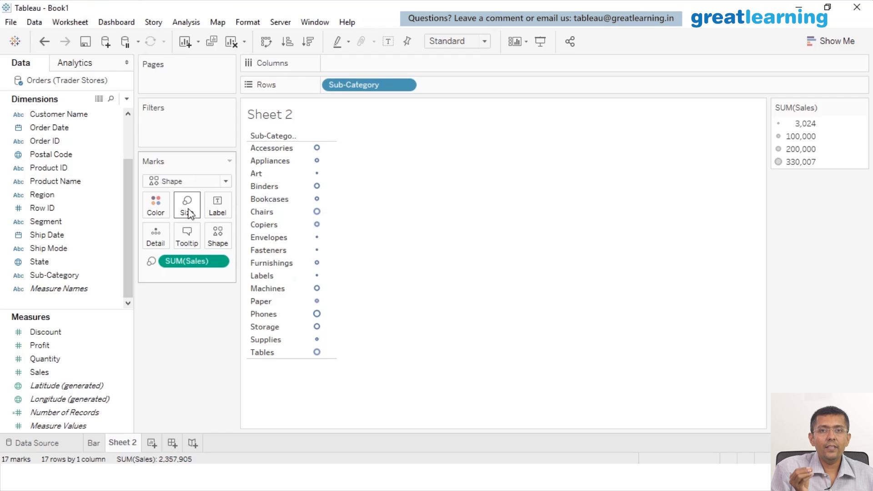
pyautogui.click(225, 182)
pyautogui.click(225, 183)
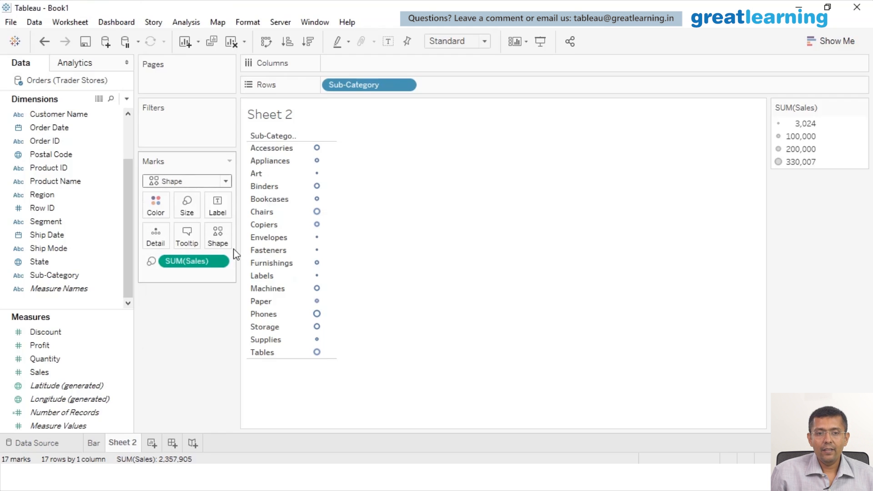
# - Try the hollow square as the mark shape, and settle on the filled square
pyautogui.click(218, 237)
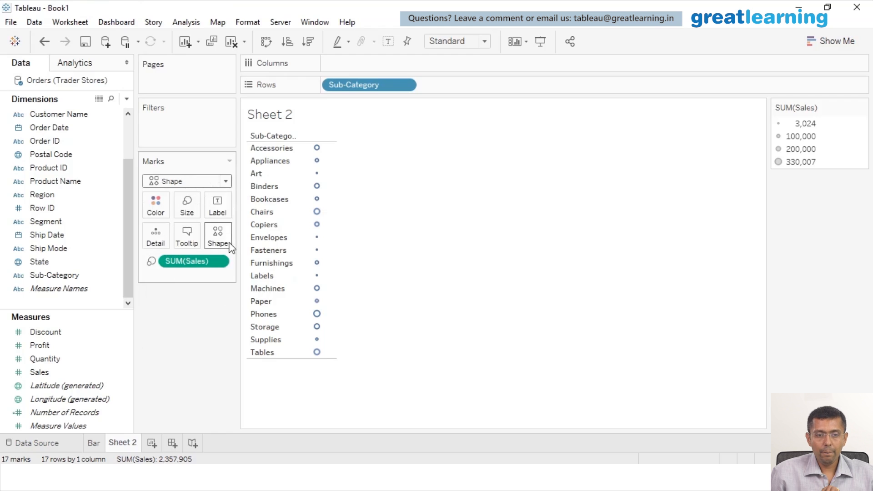
pyautogui.click(231, 247)
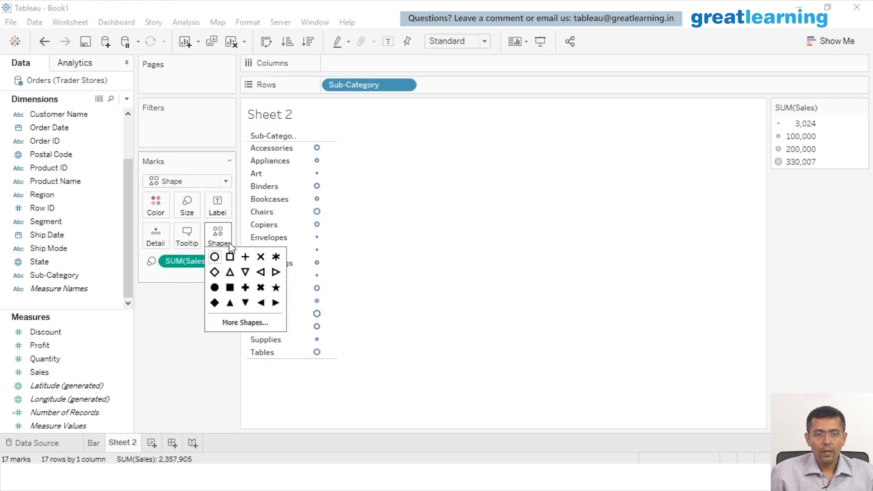
pyautogui.click(229, 257)
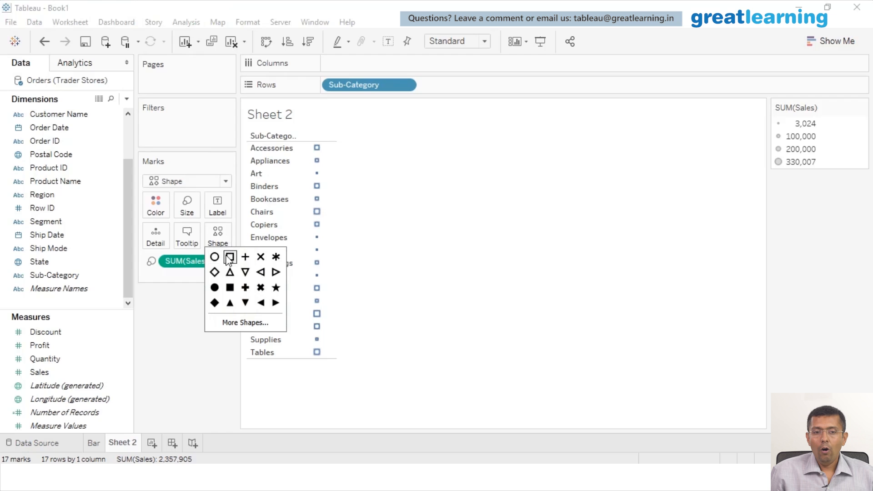
pyautogui.click(230, 289)
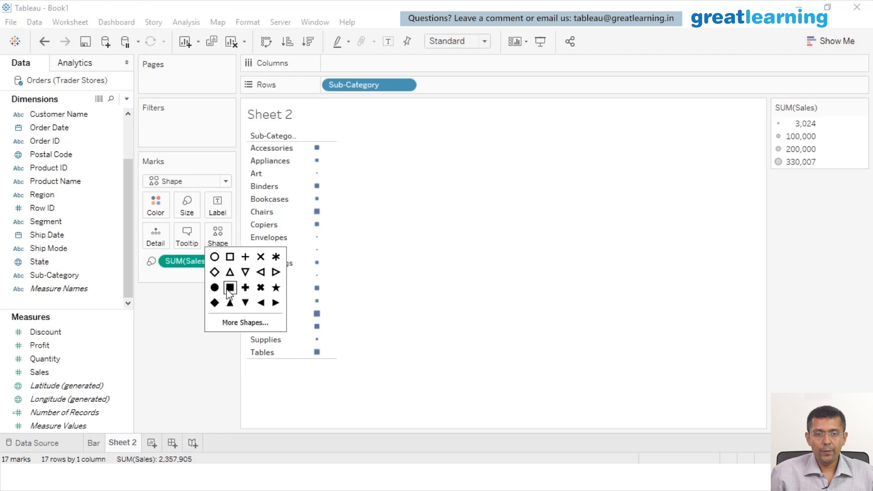
# - Enlarge the square marks of the sub-category list to about the midpoint of the Size range
pyautogui.click(149, 357)
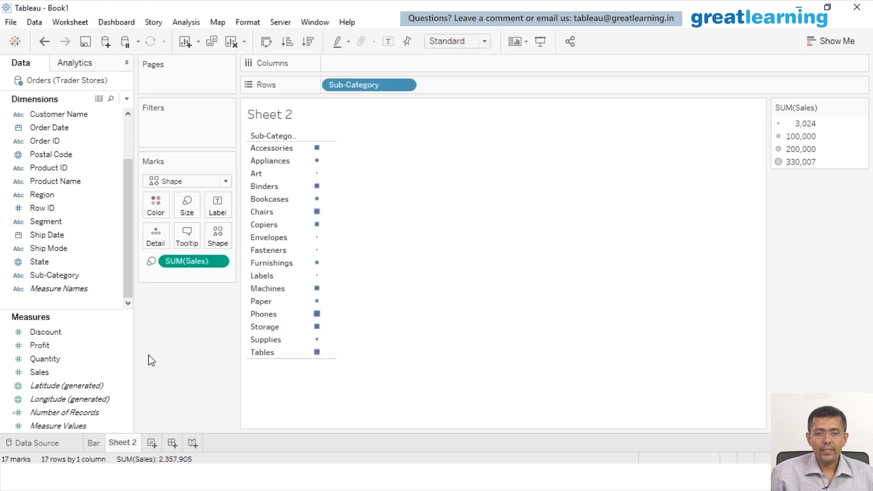
pyautogui.click(191, 219)
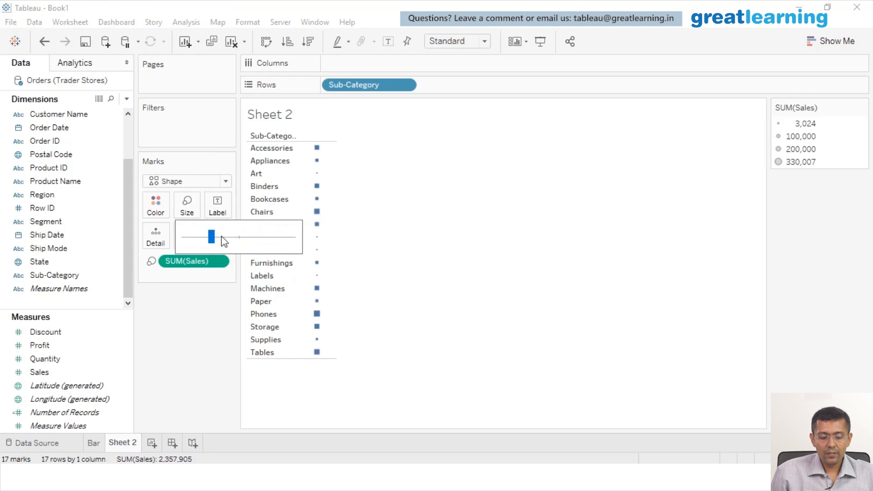
pyautogui.click(223, 236)
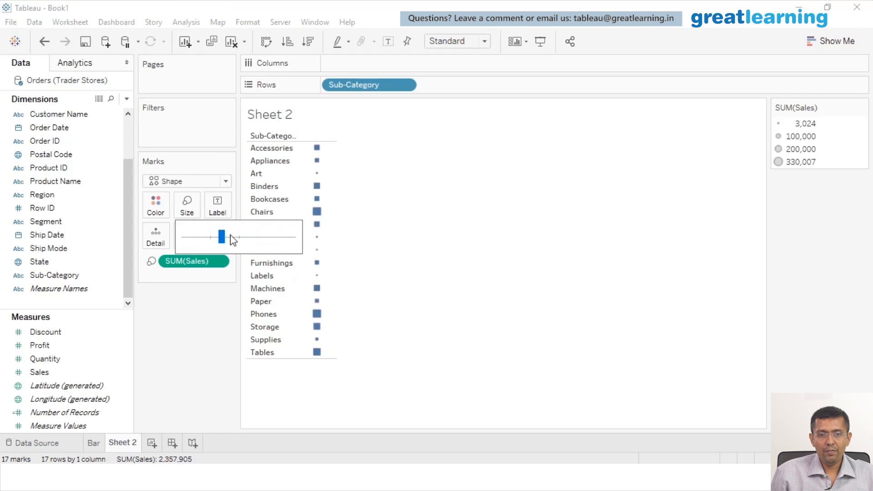
pyautogui.click(230, 236)
pyautogui.click(239, 235)
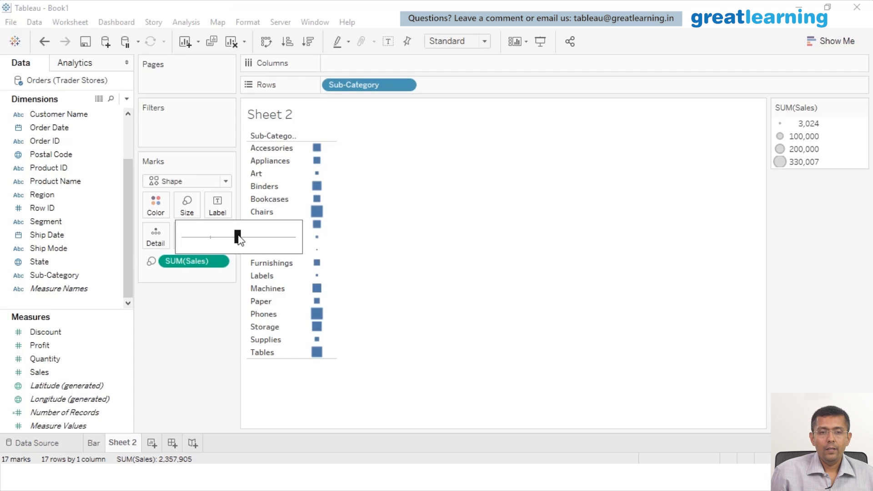
pyautogui.click(216, 375)
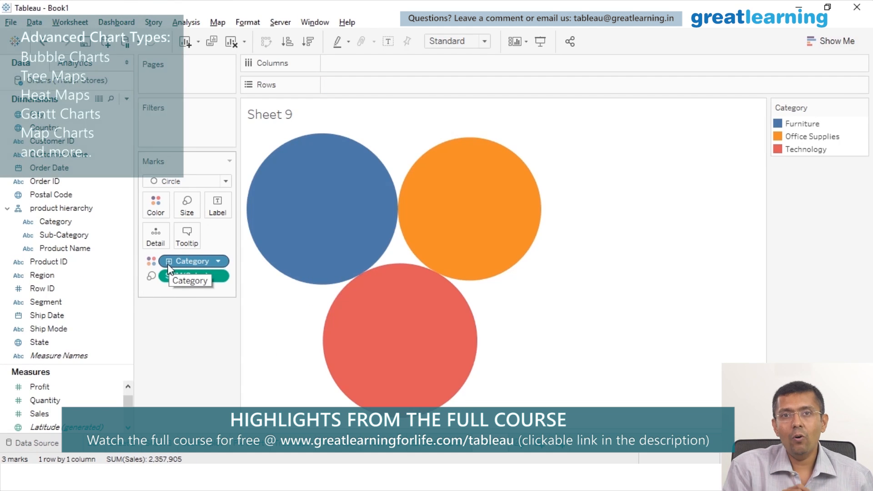
# - Drill the Category bubble chart down to Product Name, collapse it to Category, and expand it again to Sub-Category
pyautogui.click(169, 261)
pyautogui.click(169, 276)
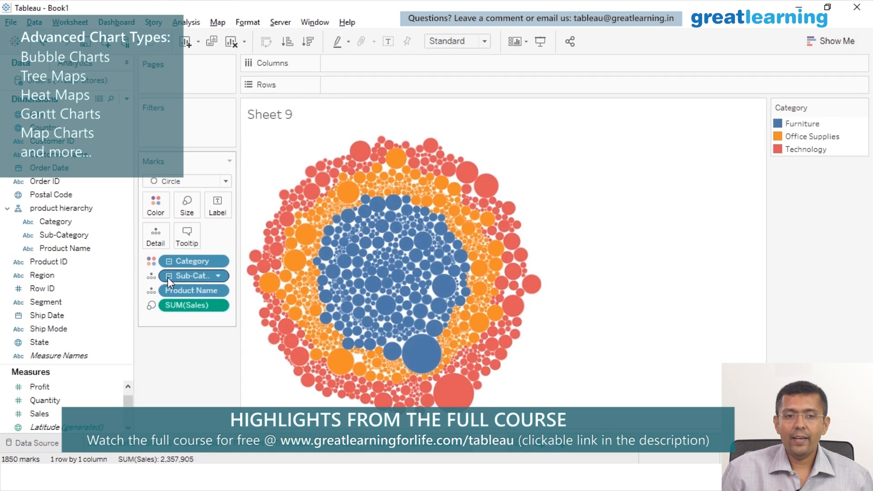
pyautogui.click(168, 263)
pyautogui.click(169, 263)
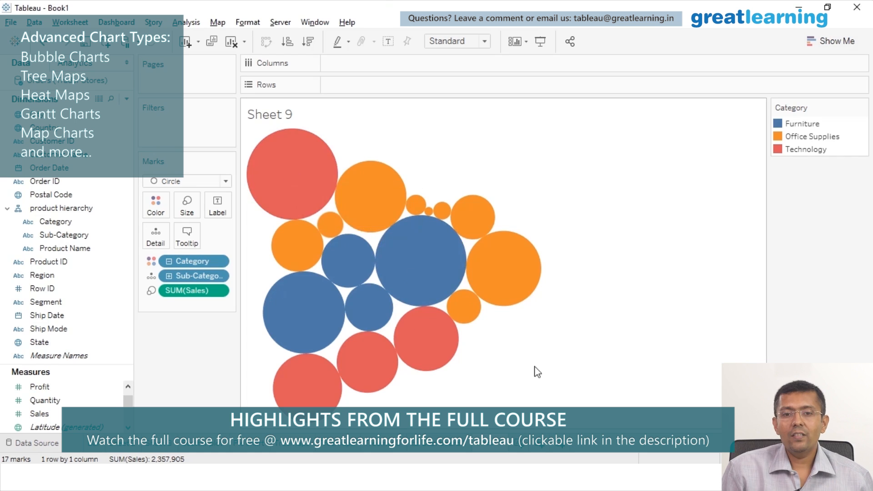
pyautogui.click(168, 276)
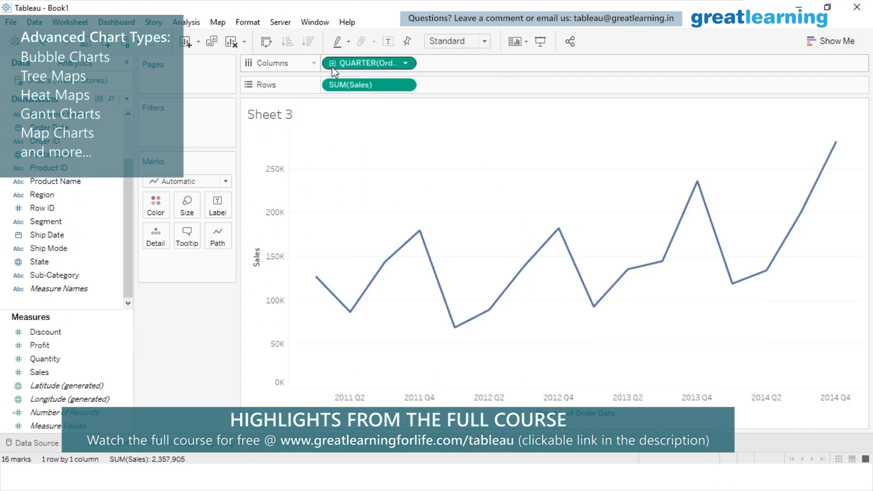
# - Drill the sales line's Order Date from quarter down to day, and take the quarter level out of the year-quarter-month view
pyautogui.click(332, 66)
pyautogui.click(332, 66)
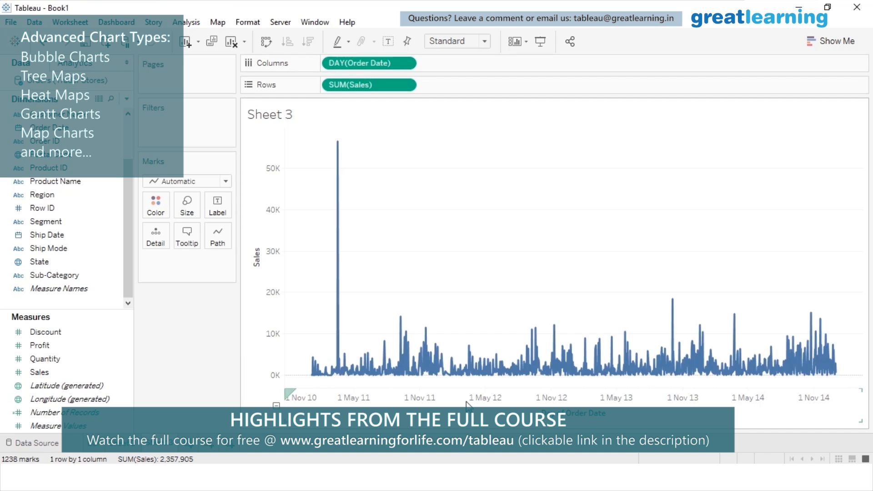
pyautogui.click(407, 62)
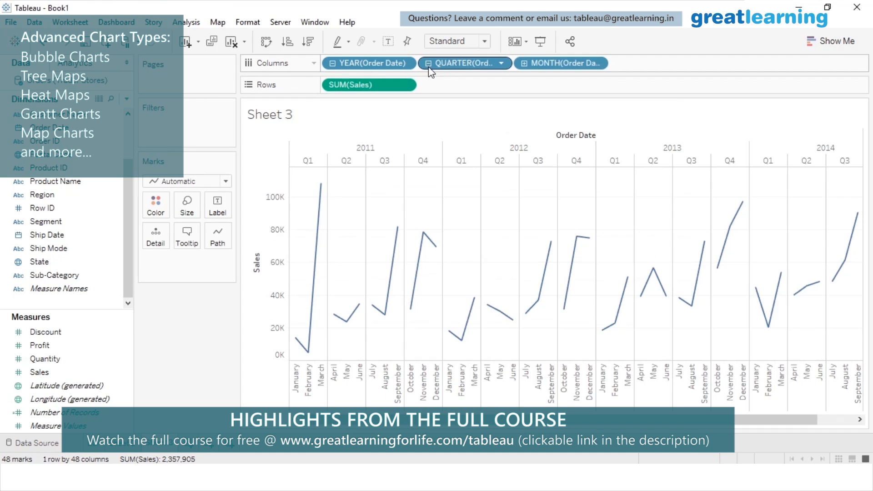
pyautogui.moveTo(431, 72); pyautogui.dragTo(457, 45)
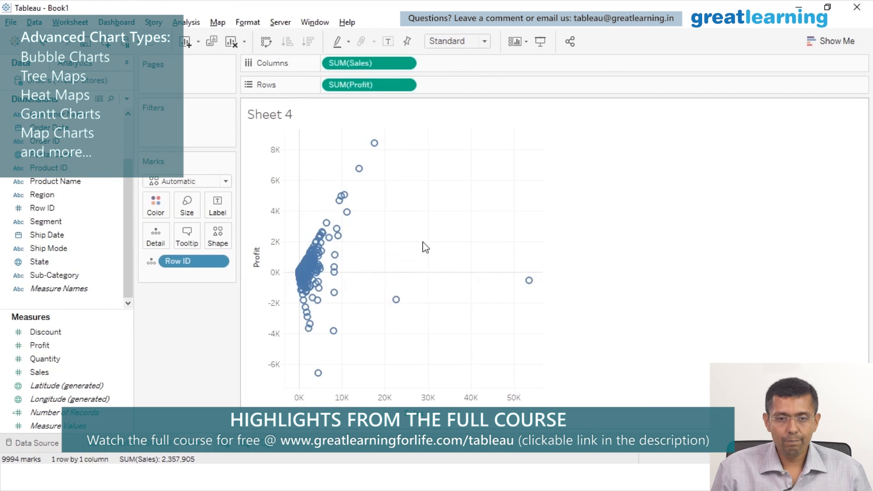
# - Show a trend line on the scatter plot of Profit against Sales by Row ID
pyautogui.rightClick(423, 247)
pyautogui.click(594, 339)
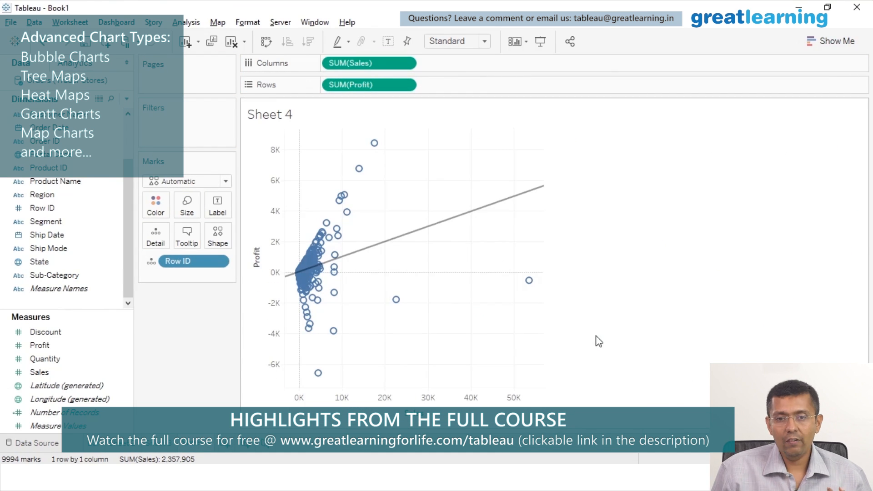